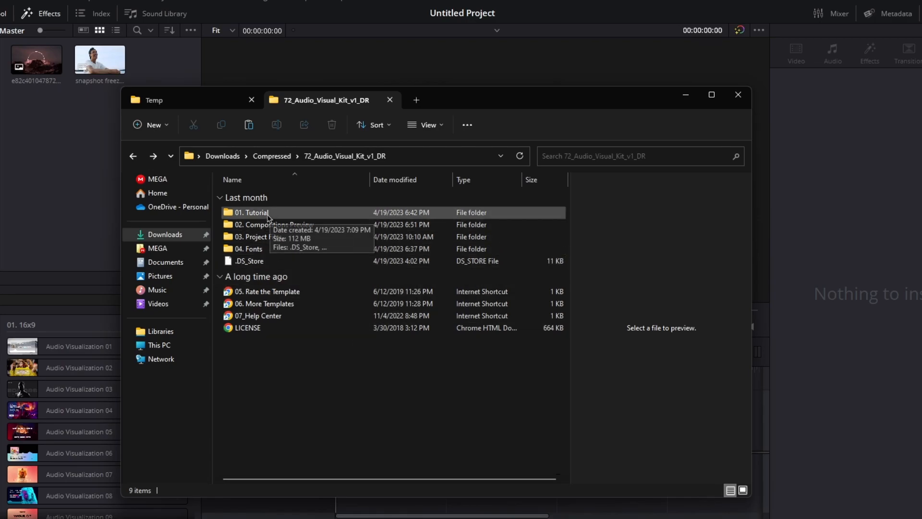
Step: Open the Used Fonts document in the 04. Fonts folder and examine the listed font download links
{"action": "left_click", "coordinate": [271, 254]}
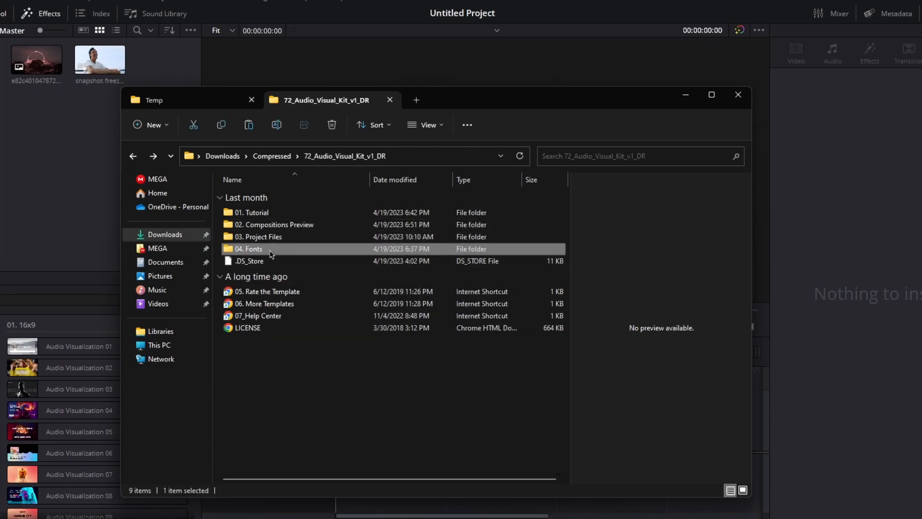
{"action": "double_click", "coordinate": [270, 250]}
{"action": "double_click", "coordinate": [244, 284]}
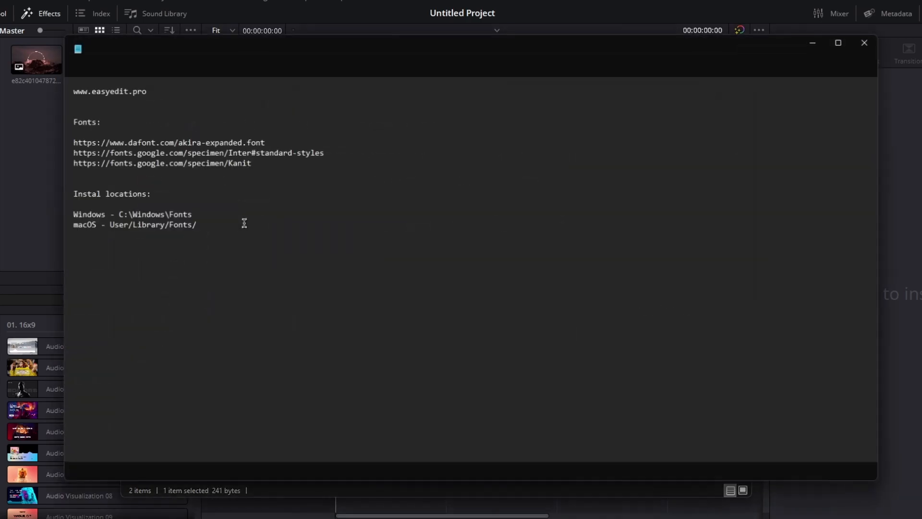
{"action": "left_click_drag", "start_coordinate": [255, 163], "coordinate": [64, 144]}
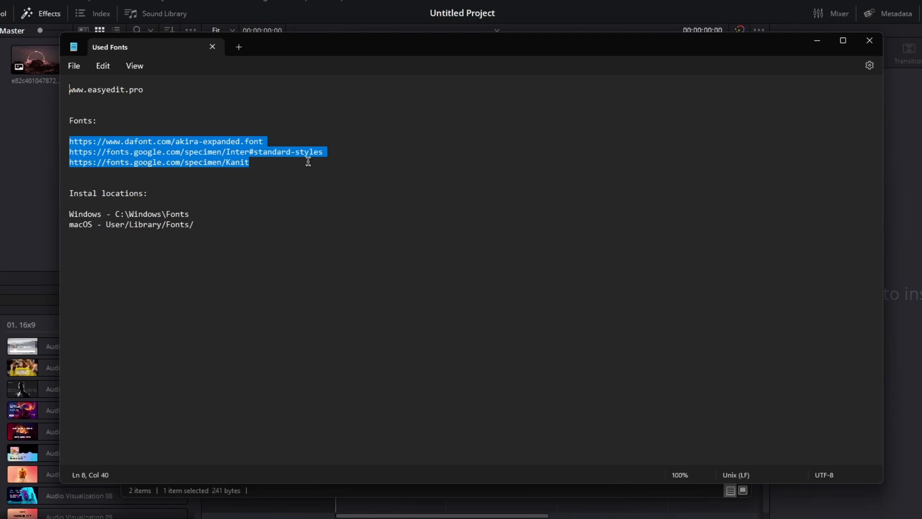
{"action": "left_click", "coordinate": [278, 163]}
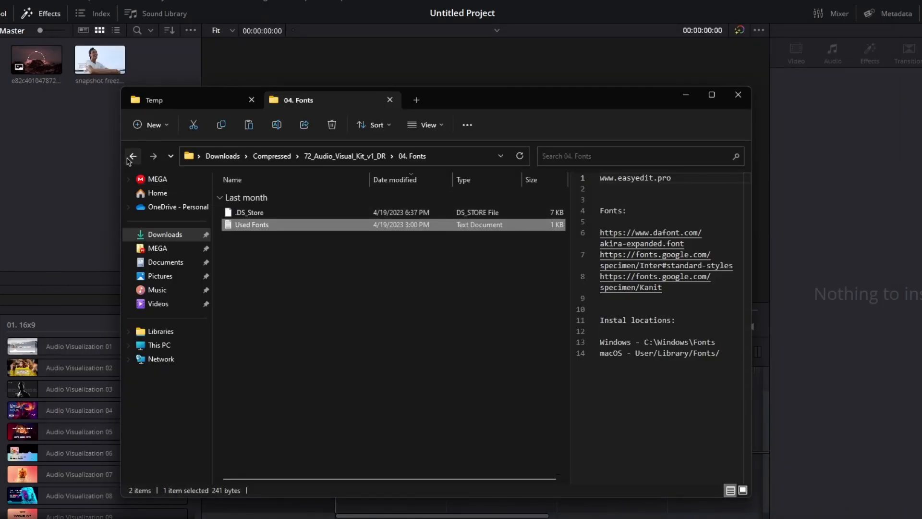
Step: Look through the 01. Tutorial folder of the kit and return to the 72_Audio_Visual_Kit_v1_DR folder
{"action": "left_click", "coordinate": [133, 156]}
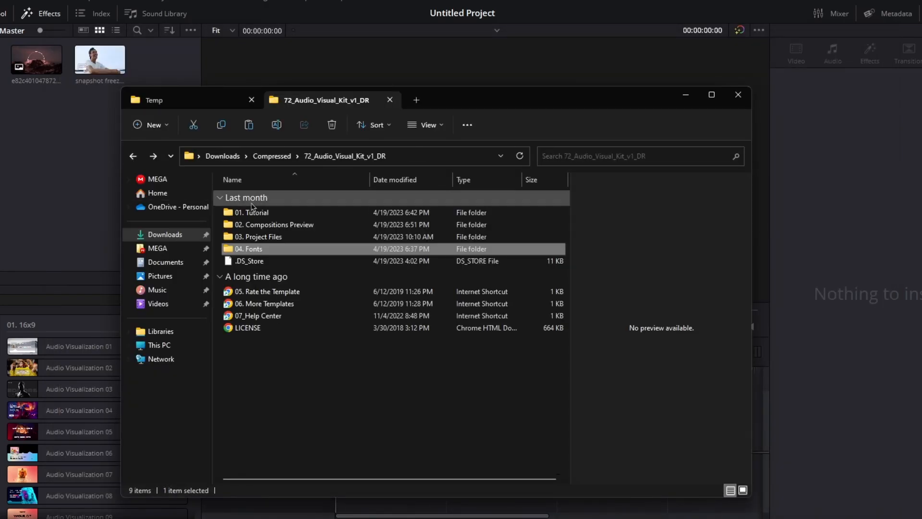
{"action": "left_click", "coordinate": [266, 213]}
{"action": "double_click", "coordinate": [268, 215]}
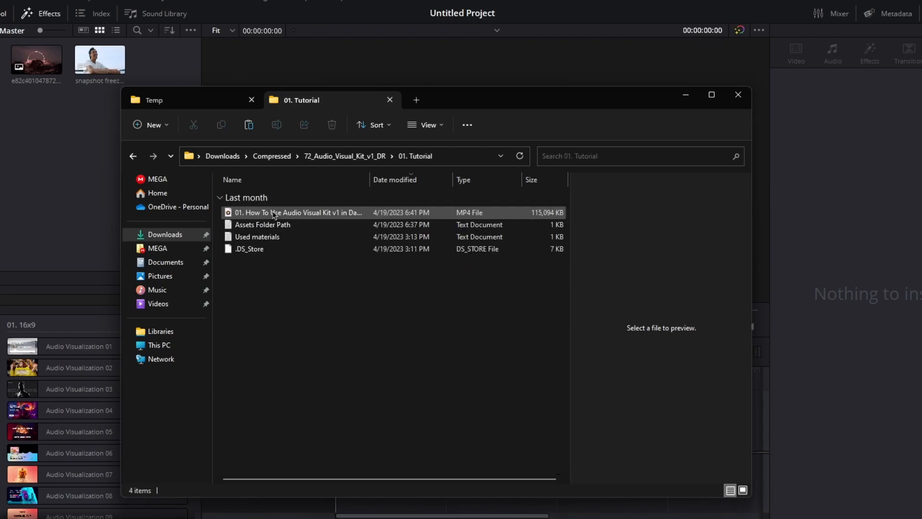
{"action": "left_click", "coordinate": [271, 215]}
{"action": "left_click", "coordinate": [133, 156]}
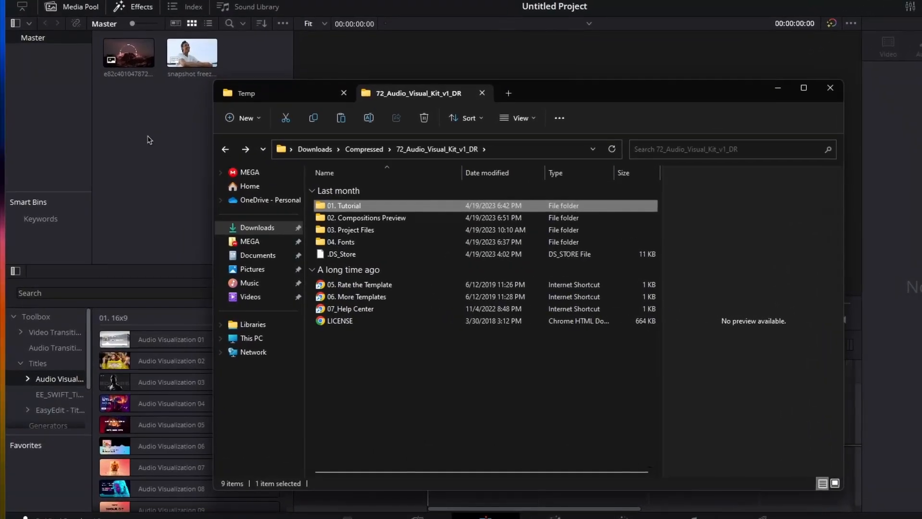
Step: Switch to DaVinci Resolve and browse the audio visual kit's title templates, from 01. 16x9 through the elements and back
{"action": "left_click", "coordinate": [102, 161]}
{"action": "left_click", "coordinate": [132, 7]}
{"action": "left_click", "coordinate": [132, 7]}
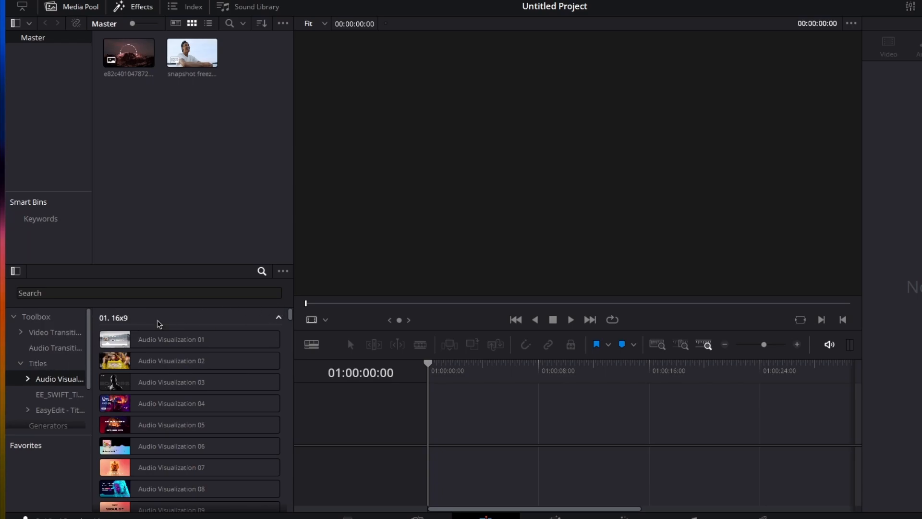
{"action": "left_click_drag", "start_coordinate": [289, 313], "coordinate": [288, 406]}
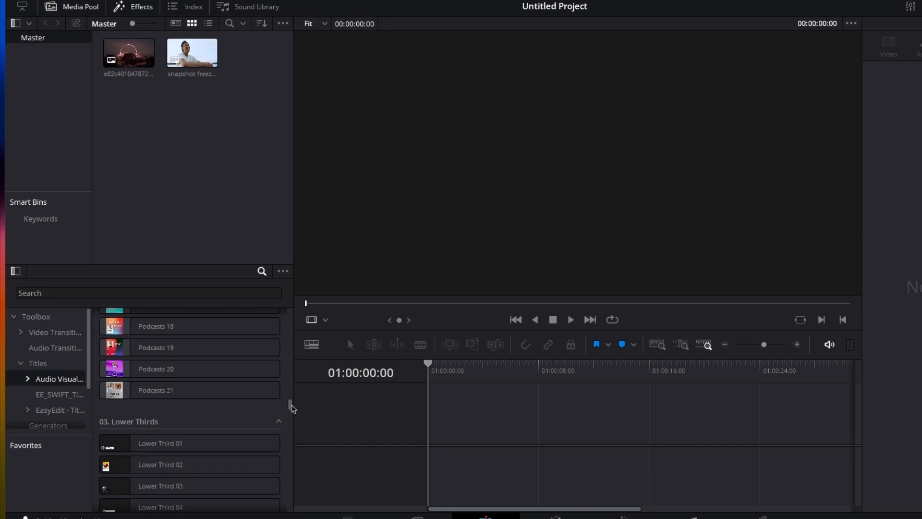
{"action": "left_click_drag", "start_coordinate": [292, 406], "coordinate": [295, 409]}
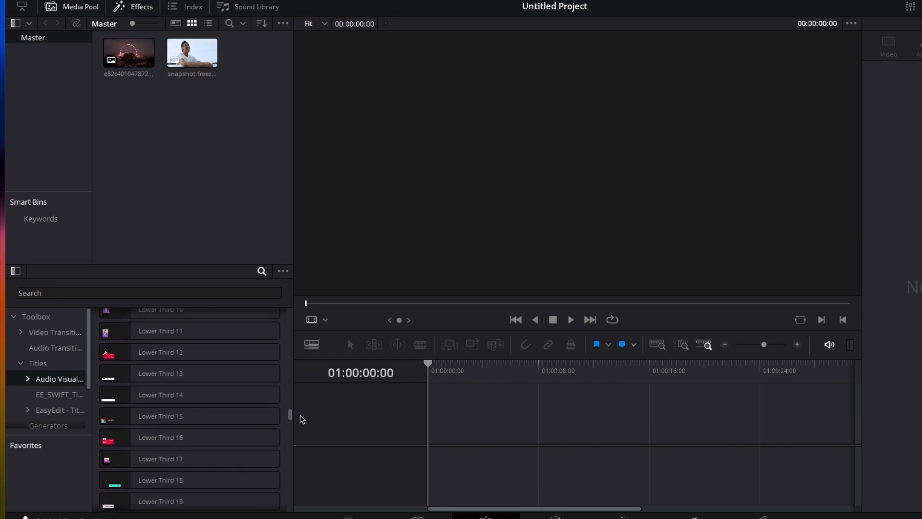
{"action": "left_click_drag", "start_coordinate": [303, 426], "coordinate": [296, 499]}
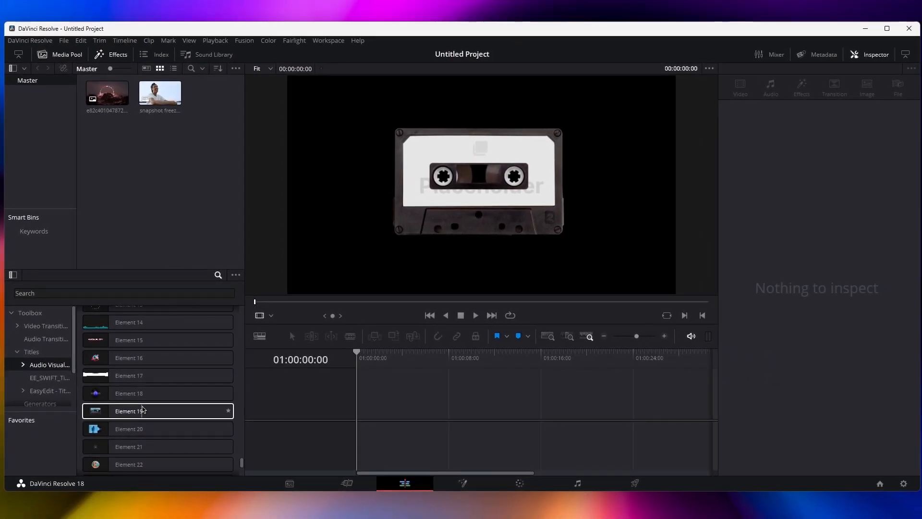
{"action": "left_click_drag", "start_coordinate": [243, 463], "coordinate": [241, 291]}
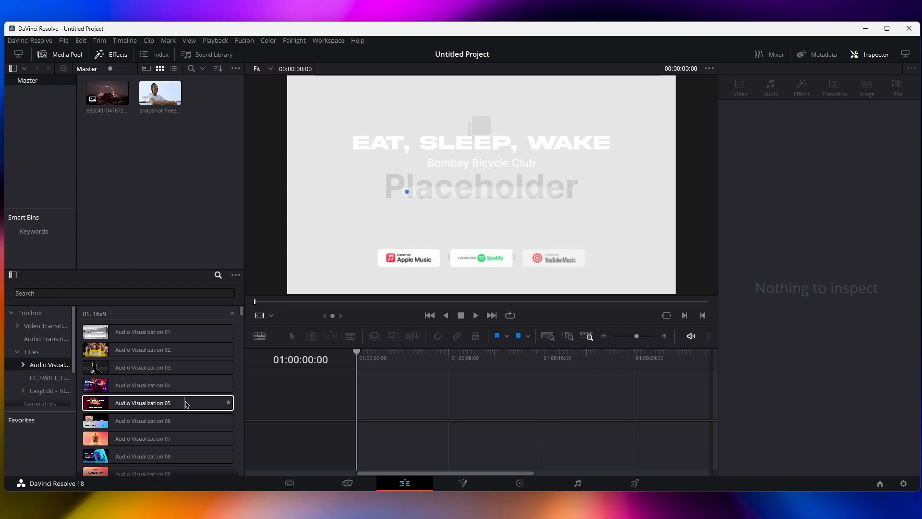
Step: Add the Audio Visualization 05 title at the start of the timeline and place the playhead at 01:00:01:22
{"action": "left_click_drag", "start_coordinate": [183, 403], "coordinate": [361, 414]}
{"action": "left_click", "coordinate": [373, 359]}
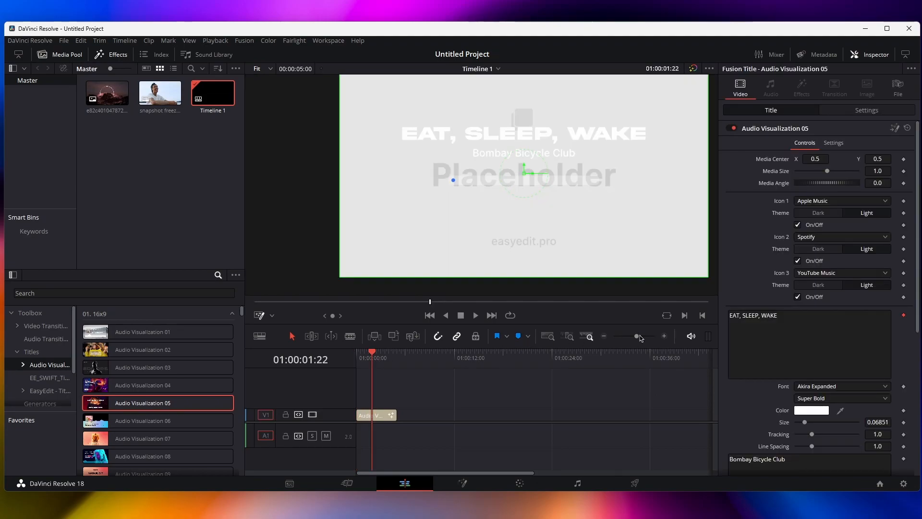
{"action": "left_click_drag", "start_coordinate": [641, 337], "coordinate": [642, 338]}
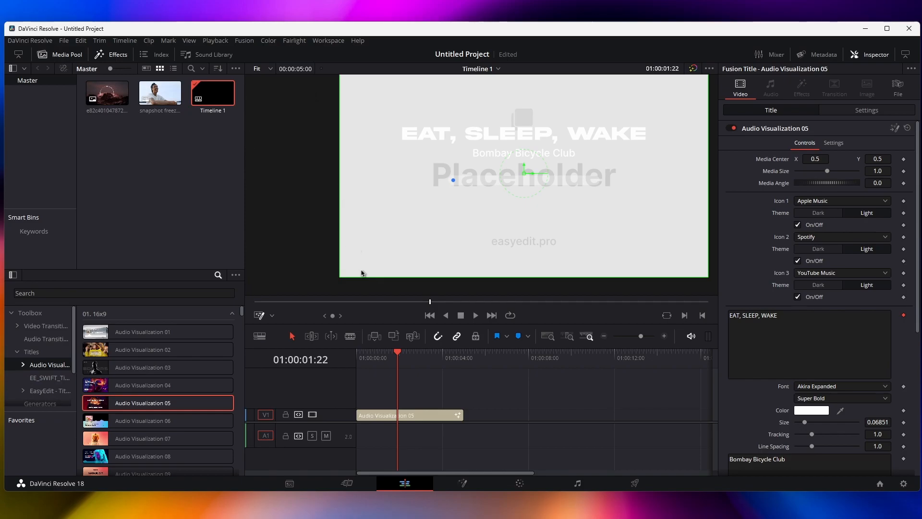
Step: Set the timeline proxy resolution to Quarter
{"action": "left_click", "coordinate": [215, 40]}
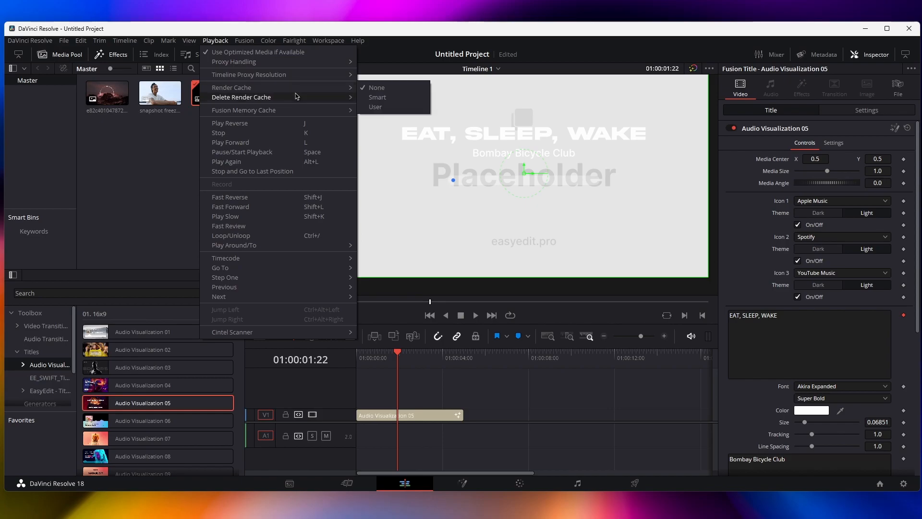
{"action": "mouse_move", "coordinate": [305, 78]}
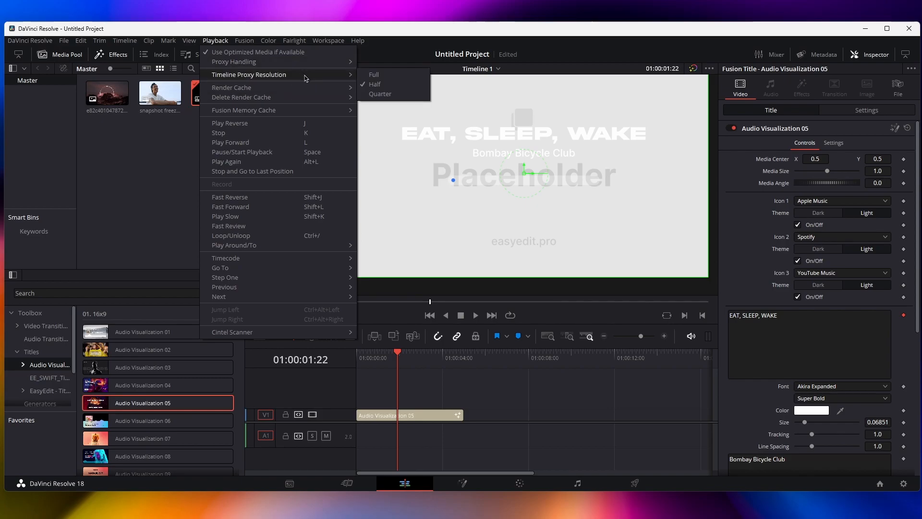
{"action": "left_click", "coordinate": [378, 95]}
Step: Play the title animation from the start of the timeline and stop the playback
{"action": "left_click_drag", "start_coordinate": [369, 361], "coordinate": [354, 360]}
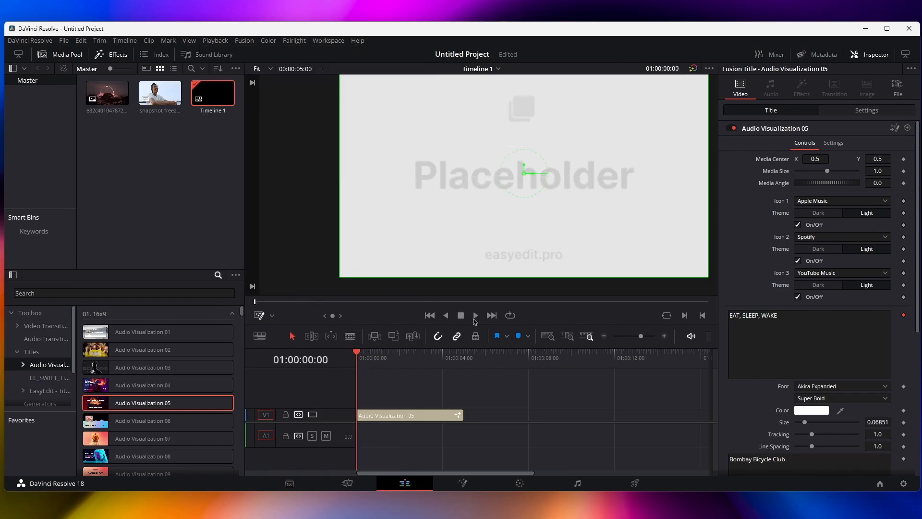
{"action": "left_click", "coordinate": [476, 316]}
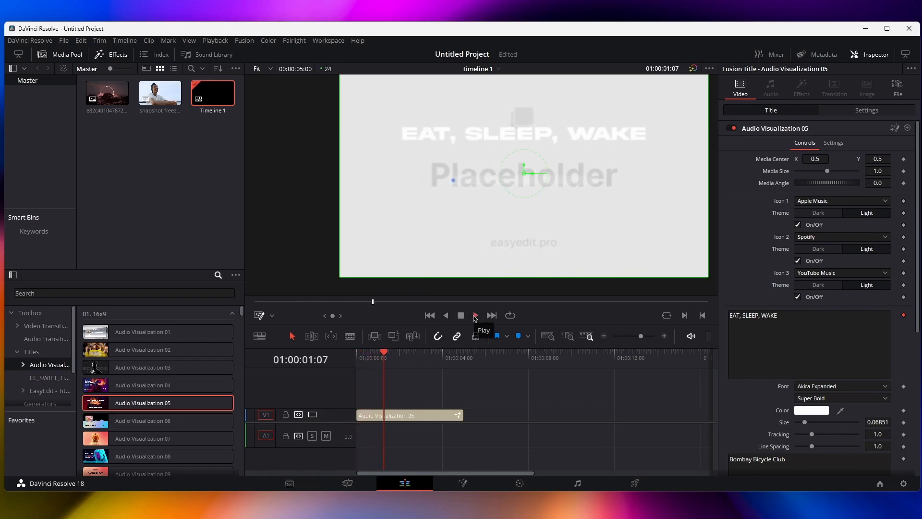
{"action": "left_click", "coordinate": [461, 316]}
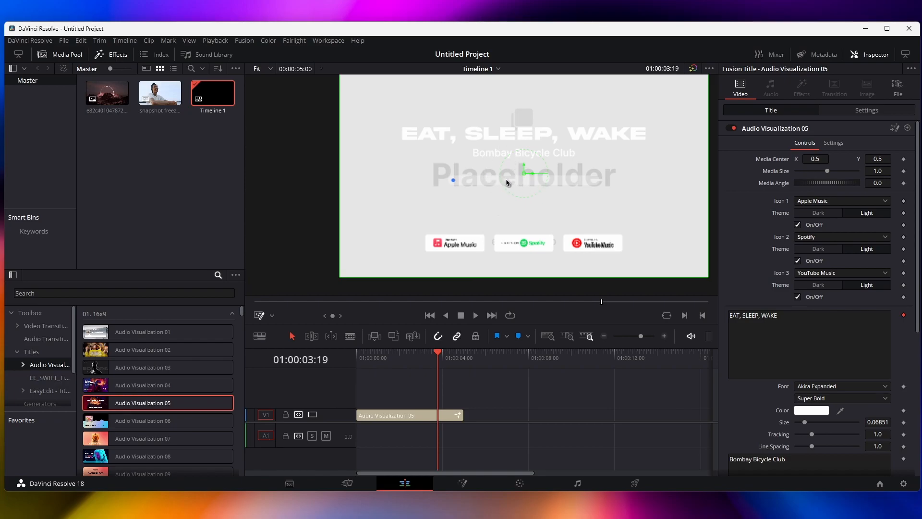
Step: Open the title clip in Fusion at 01:00:01:14 and connect the mountain image from the media pool to the AudioVisualization node's input
{"action": "left_click", "coordinate": [391, 359]}
{"action": "left_click", "coordinate": [406, 415]}
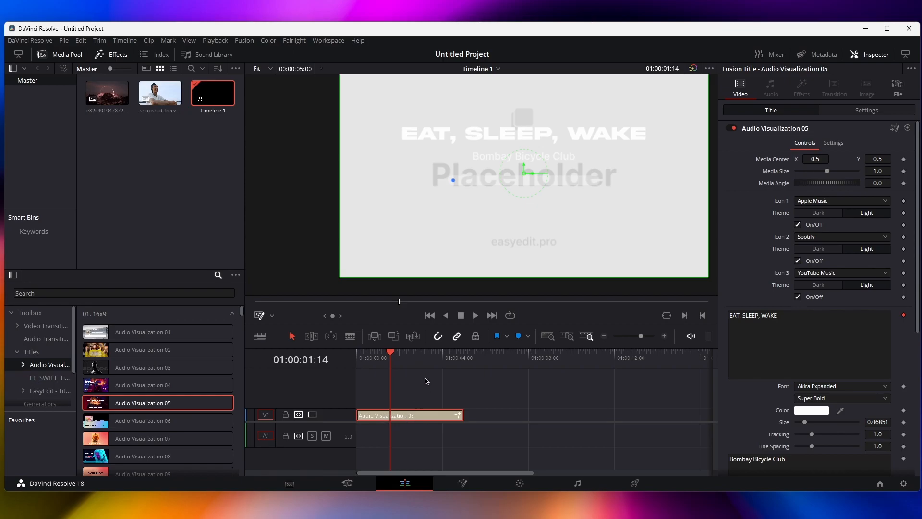
{"action": "left_click", "coordinate": [464, 483]}
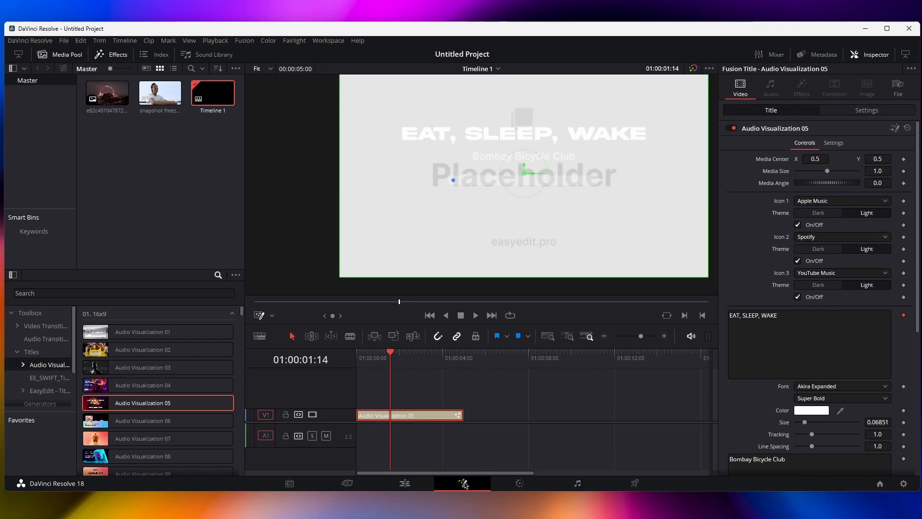
{"action": "left_click_drag", "start_coordinate": [507, 125], "coordinate": [582, 169]}
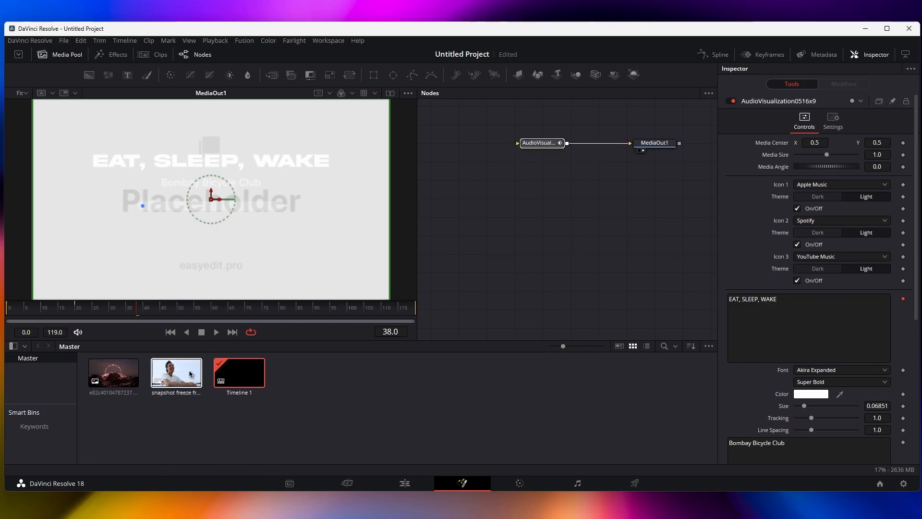
{"action": "left_click", "coordinate": [131, 377]}
{"action": "left_click_drag", "start_coordinate": [131, 377], "coordinate": [519, 144]}
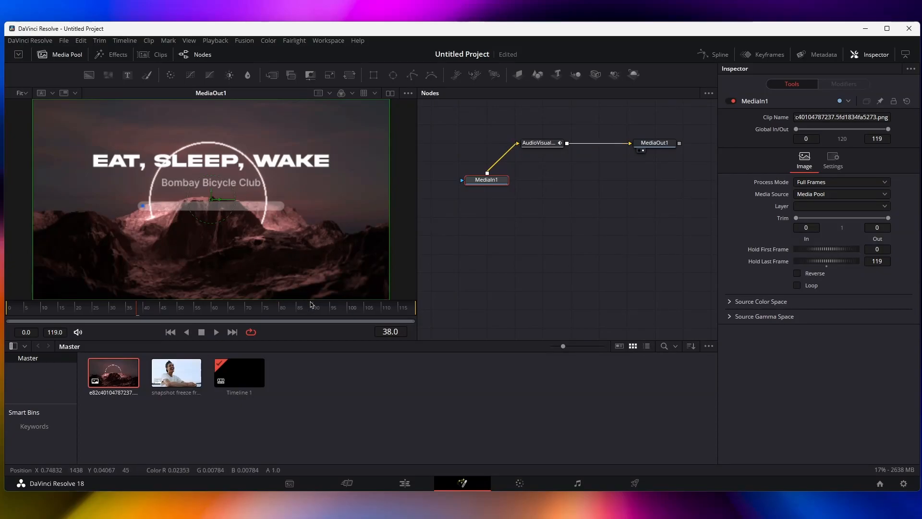
Step: Return to the Edit page and play the title with the whole frame visible to check the mountain background
{"action": "left_click", "coordinate": [405, 483]}
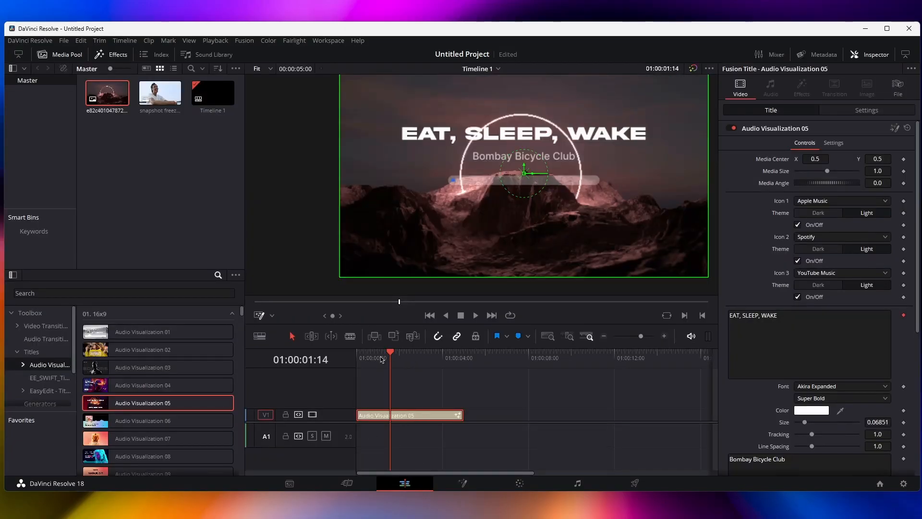
{"action": "left_click", "coordinate": [475, 317]}
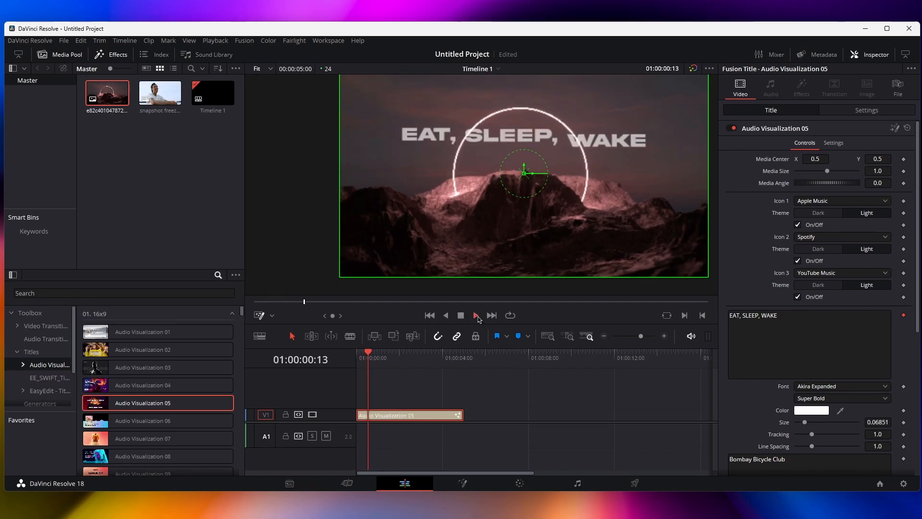
{"action": "scroll", "coordinate": [479, 187], "scroll_direction": "down", "scroll_amount": 1}
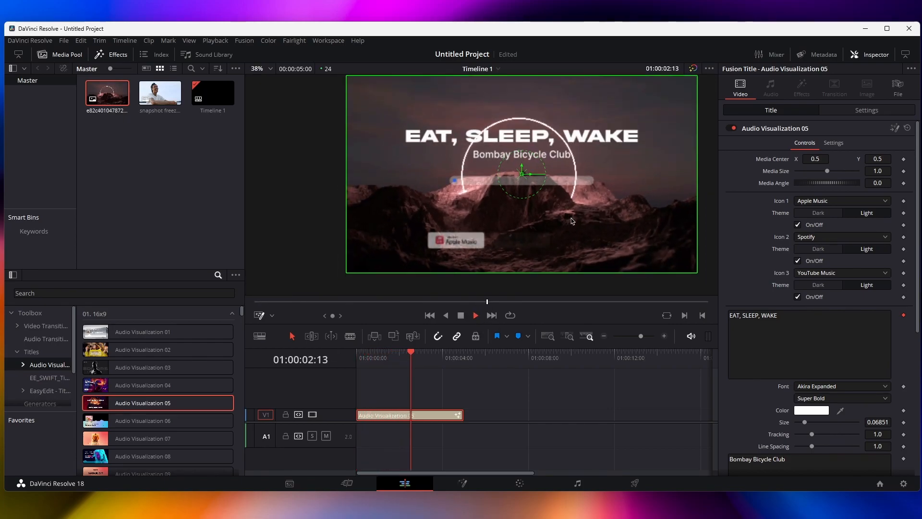
{"action": "key", "text": "space"}
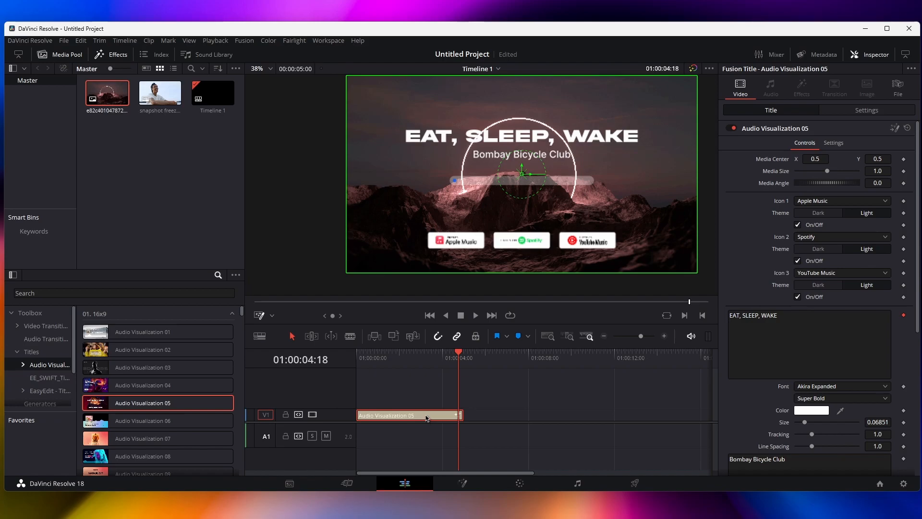
Step: Set the Audio Visualization 05 clip's duration to 00:01:05:00 and move the playhead to 01:00:25:22
{"action": "right_click", "coordinate": [426, 417]}
{"action": "left_click", "coordinate": [457, 372]}
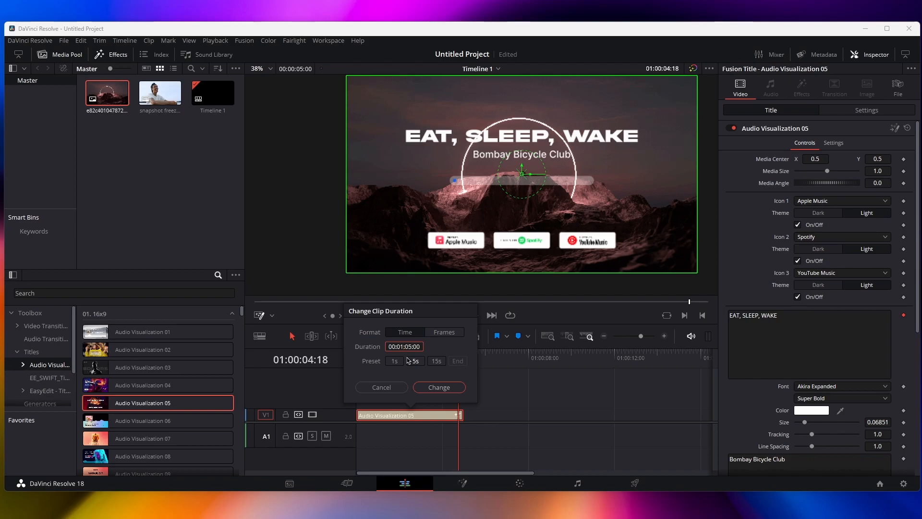
{"action": "left_click", "coordinate": [432, 386]}
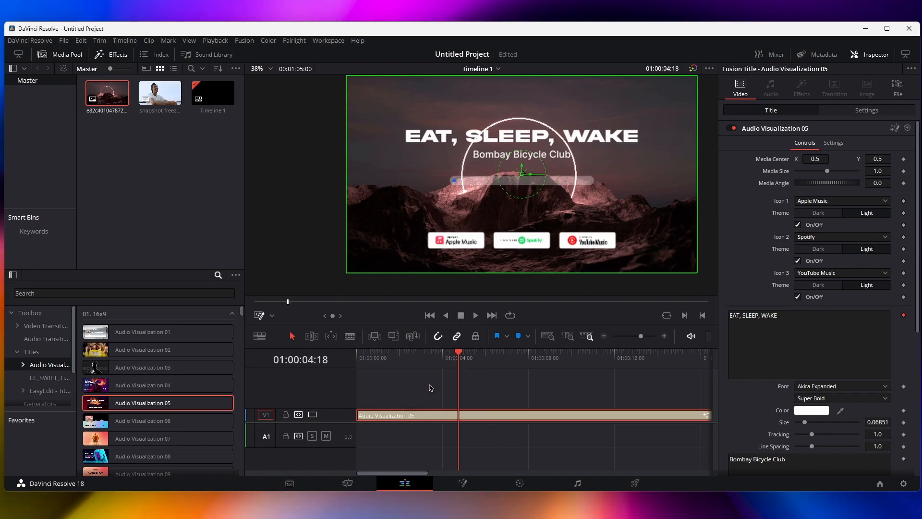
{"action": "left_click", "coordinate": [632, 337]}
{"action": "left_click_drag", "start_coordinate": [466, 362], "coordinate": [415, 350]}
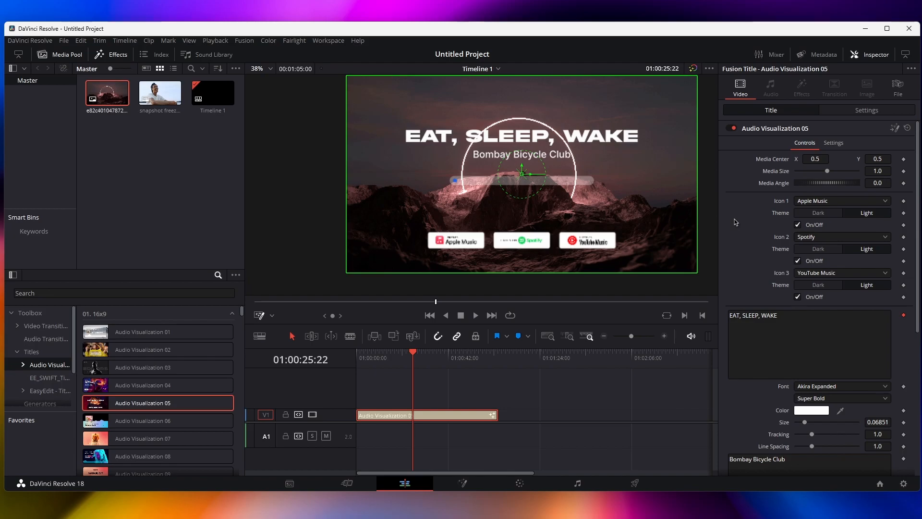
Step: Try shifting the title's Media Center X to 0.549, and reset the media angle, size and center to their defaults
{"action": "left_click", "coordinate": [855, 55]}
{"action": "left_click", "coordinate": [855, 56]}
{"action": "mouse_move", "coordinate": [822, 171]}
{"action": "left_mouse_down"}
{"action": "mouse_move", "coordinate": [818, 183]}
{"action": "mouse_move", "coordinate": [814, 157]}
{"action": "mouse_move", "coordinate": [833, 158]}
{"action": "left_mouse_up"}
{"action": "double_click", "coordinate": [779, 185]}
{"action": "double_click", "coordinate": [778, 170]}
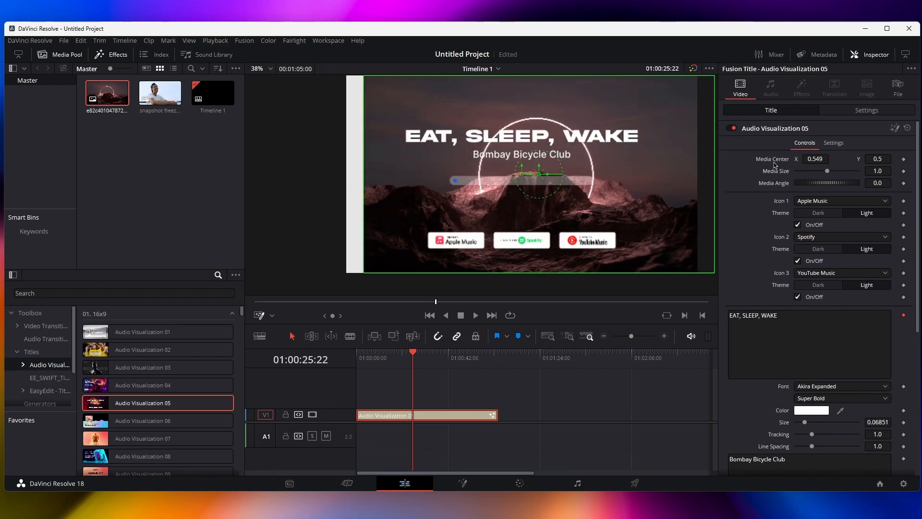
{"action": "double_click", "coordinate": [773, 161]}
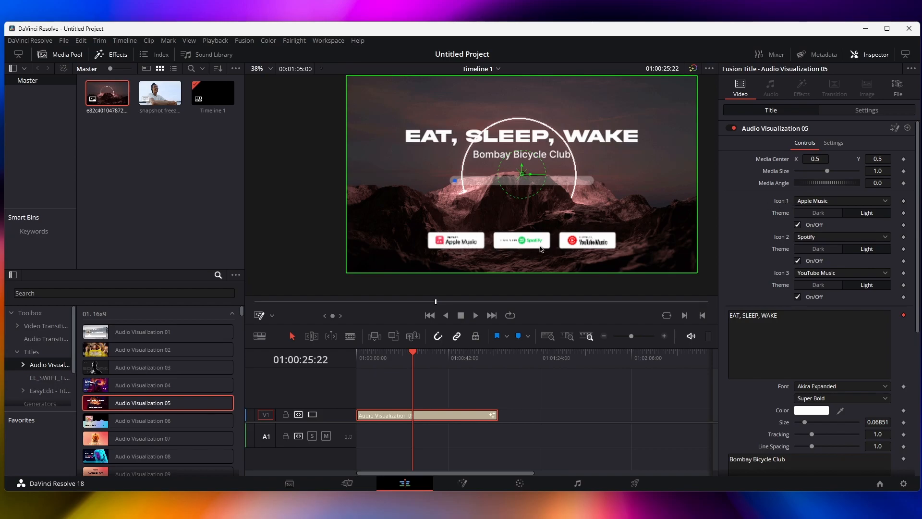
Step: Set the timeline proxy resolution to Full and inspect the title and streaming icons up close
{"action": "left_click", "coordinate": [215, 40]}
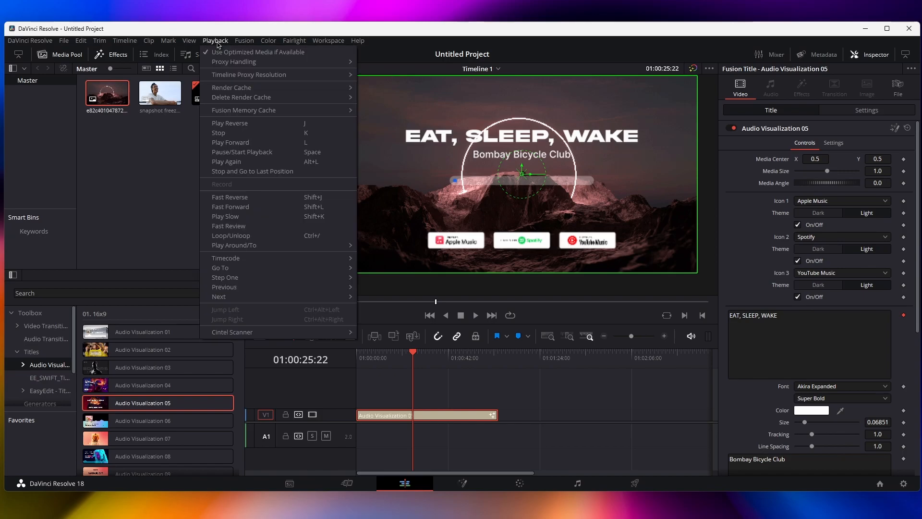
{"action": "mouse_move", "coordinate": [254, 76]}
{"action": "left_click", "coordinate": [376, 76]}
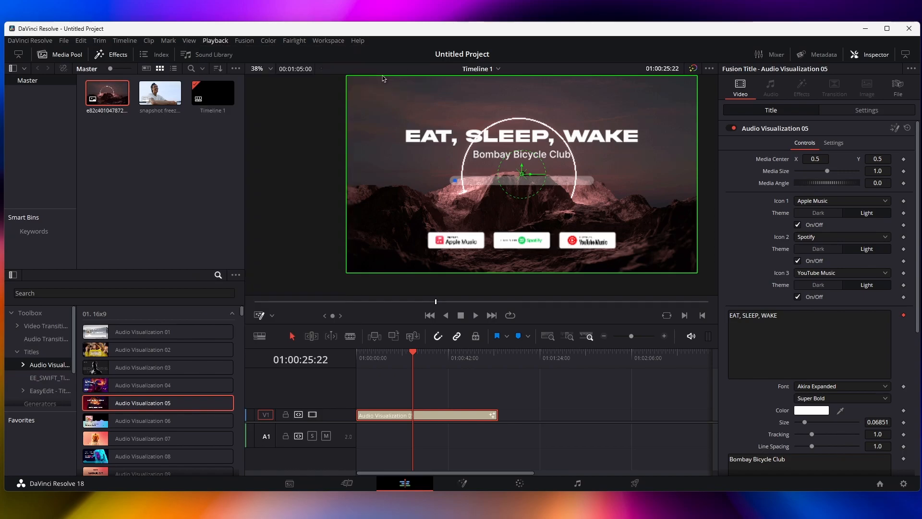
{"action": "scroll", "coordinate": [549, 237], "scroll_direction": "up", "scroll_amount": 2}
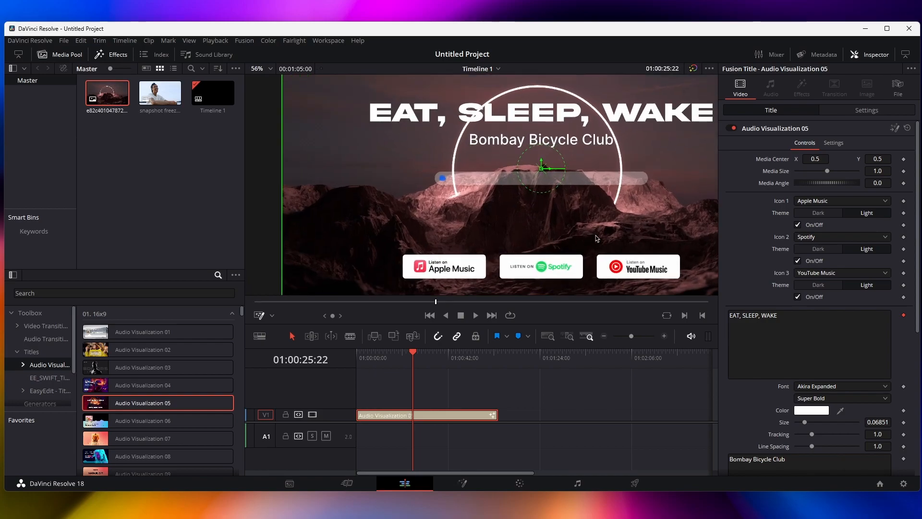
Step: Switch Icon 1 to Apple Podcasts with the Dark theme, and toggle the icon off and back on
{"action": "left_click", "coordinate": [815, 202]}
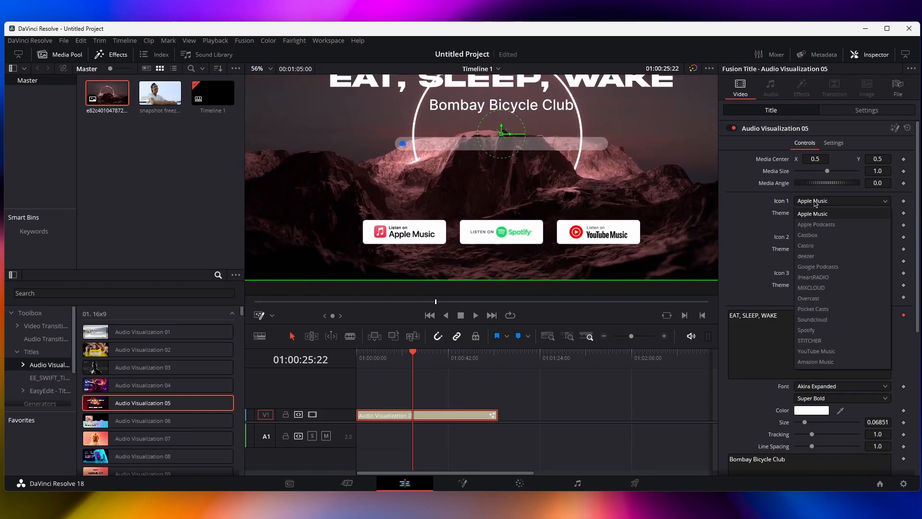
{"action": "left_click", "coordinate": [809, 226]}
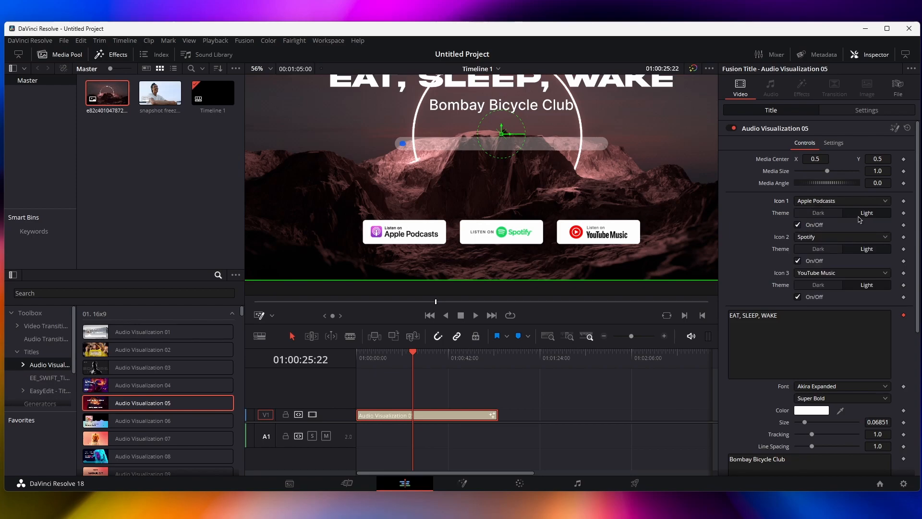
{"action": "left_click", "coordinate": [827, 213]}
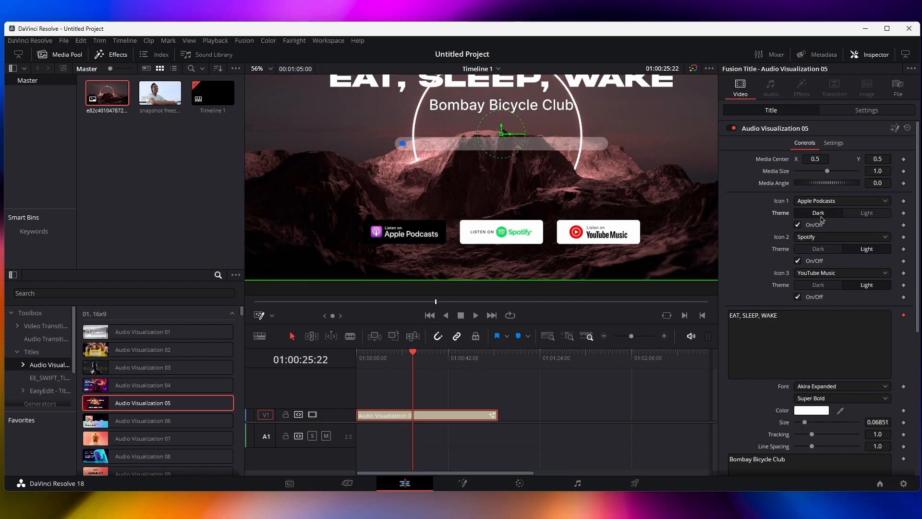
{"action": "left_click", "coordinate": [800, 225]}
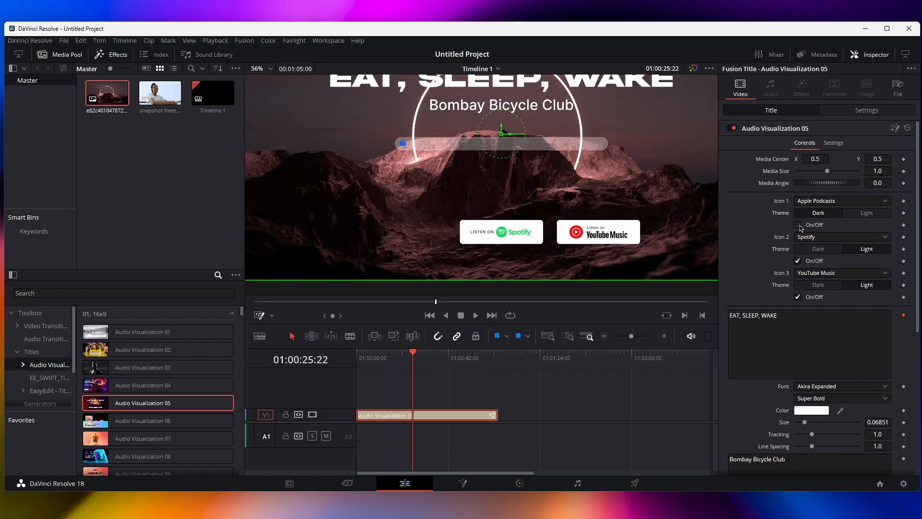
{"action": "left_click", "coordinate": [798, 225]}
Step: Set Icon 2 to Google Podcasts and Icon 3 to Pocket Casts, both with the Dark theme
{"action": "left_click", "coordinate": [806, 238]}
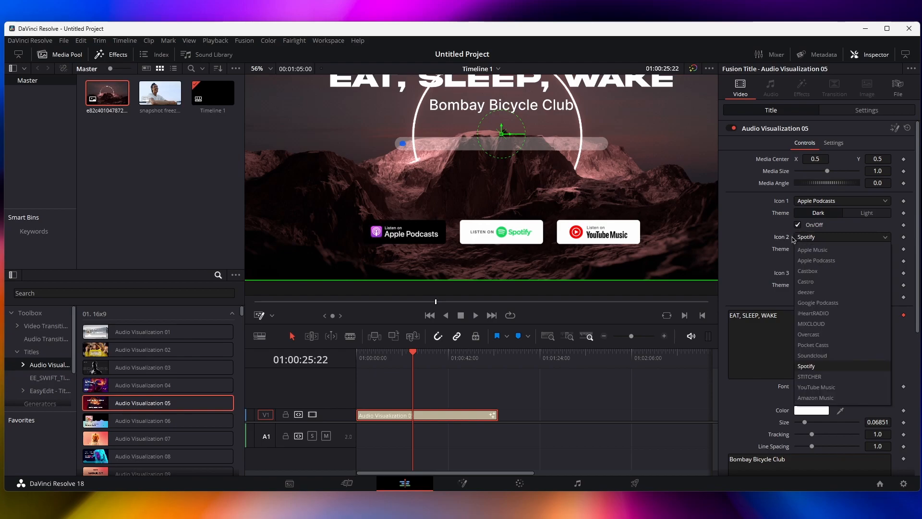
{"action": "left_click", "coordinate": [818, 303]}
{"action": "left_click", "coordinate": [807, 252]}
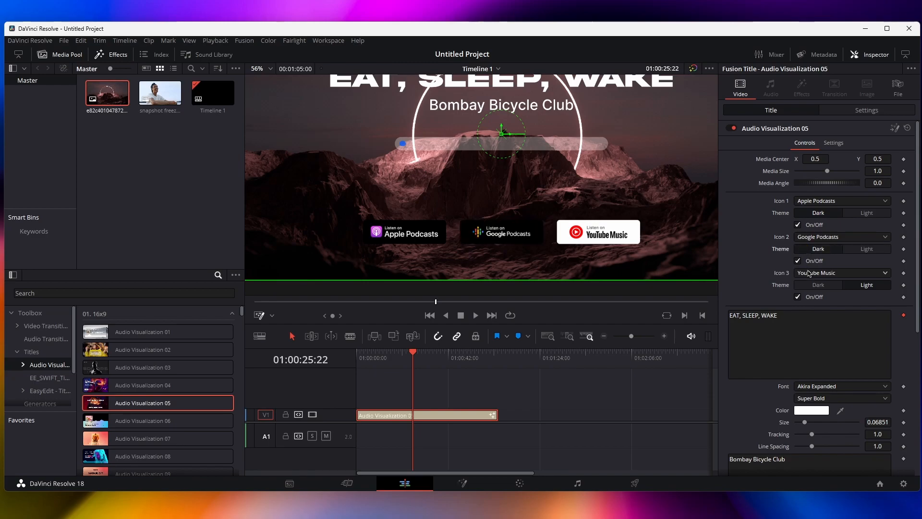
{"action": "left_click", "coordinate": [810, 273]}
{"action": "left_click", "coordinate": [812, 382]}
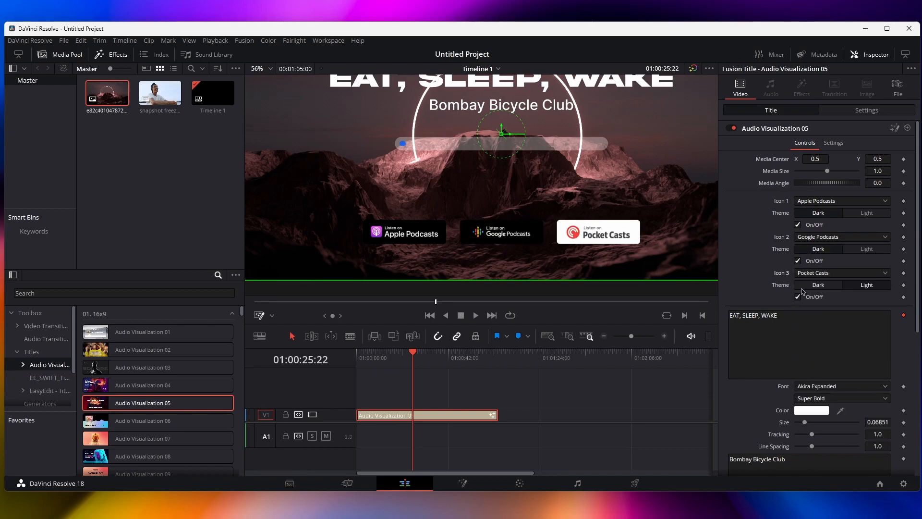
Step: Set the font of the EAT, SLEEP, WAKE text to Bebas Neue and its size to 0.126
{"action": "left_click", "coordinate": [788, 323]}
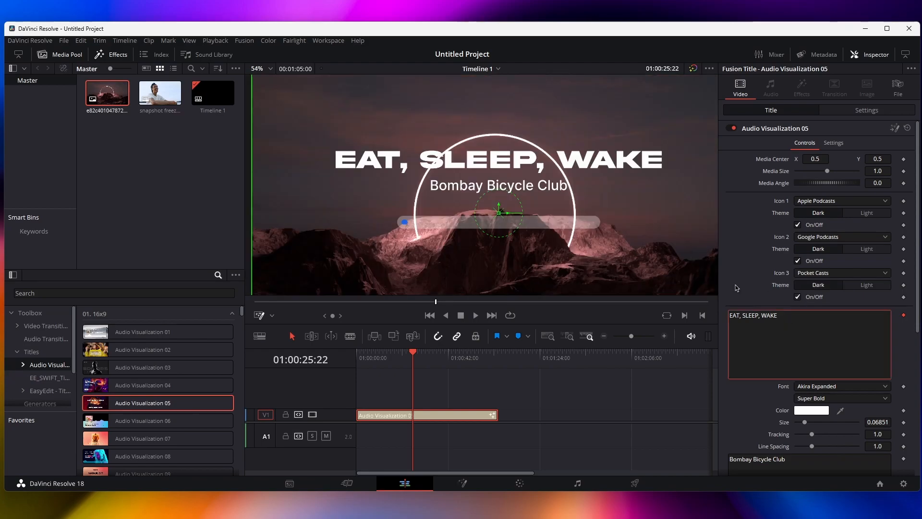
{"action": "left_click_drag", "start_coordinate": [783, 318], "coordinate": [721, 312]}
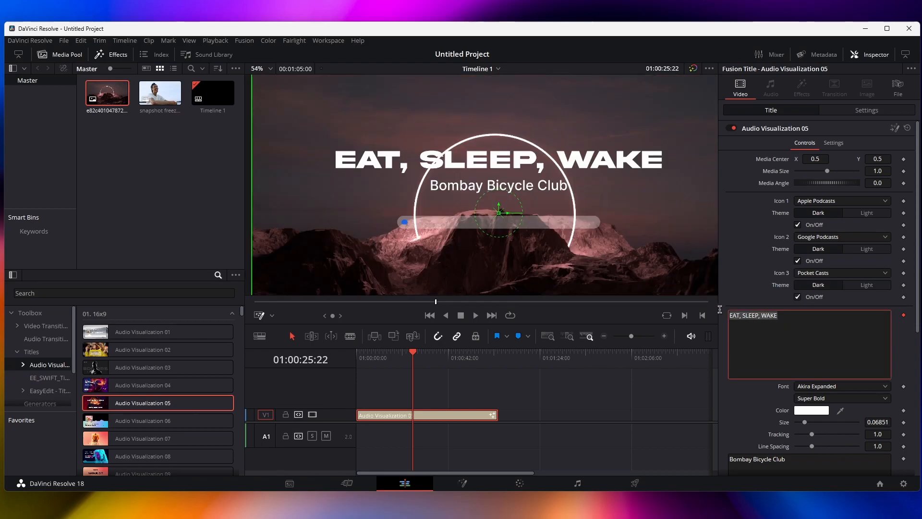
{"action": "left_click", "coordinate": [779, 319]}
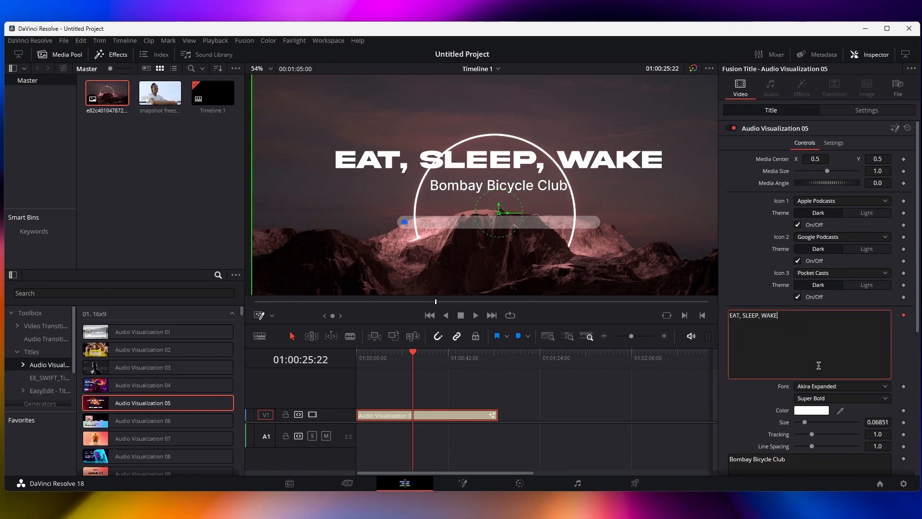
{"action": "left_click", "coordinate": [835, 386]}
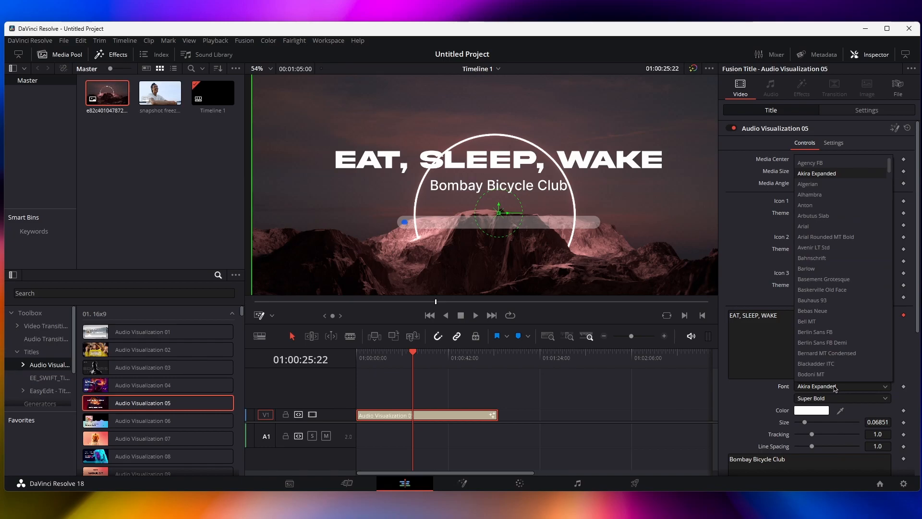
{"action": "left_click", "coordinate": [823, 312]}
{"action": "left_click_drag", "start_coordinate": [815, 427], "coordinate": [815, 423]}
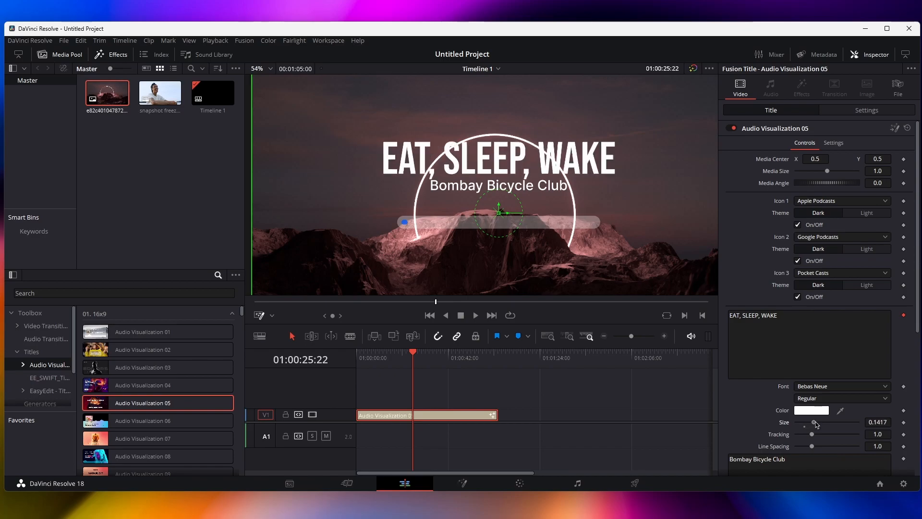
Step: Set the Text 1 Position X to 0.397 and the Text 2 Position X to 0.558
{"action": "scroll", "coordinate": [750, 416], "scroll_direction": "down", "scroll_amount": 5}
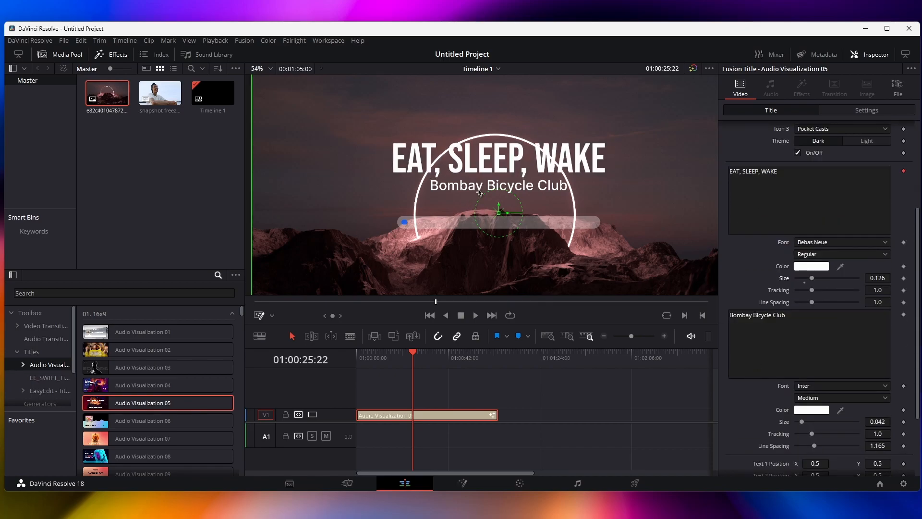
{"action": "scroll", "coordinate": [766, 412], "scroll_direction": "down", "scroll_amount": 3}
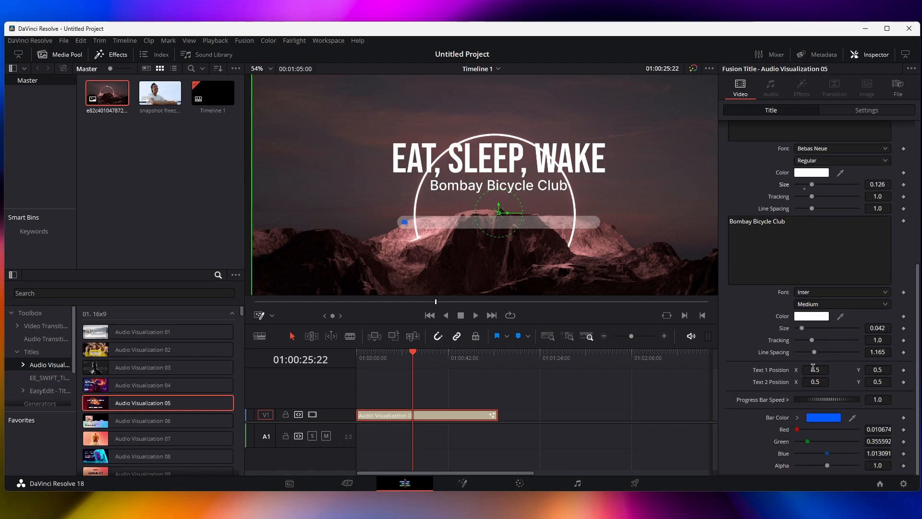
{"action": "mouse_move", "coordinate": [815, 369]}
{"action": "left_mouse_down"}
{"action": "mouse_move", "coordinate": [804, 370]}
{"action": "mouse_move", "coordinate": [816, 382]}
{"action": "left_mouse_up"}
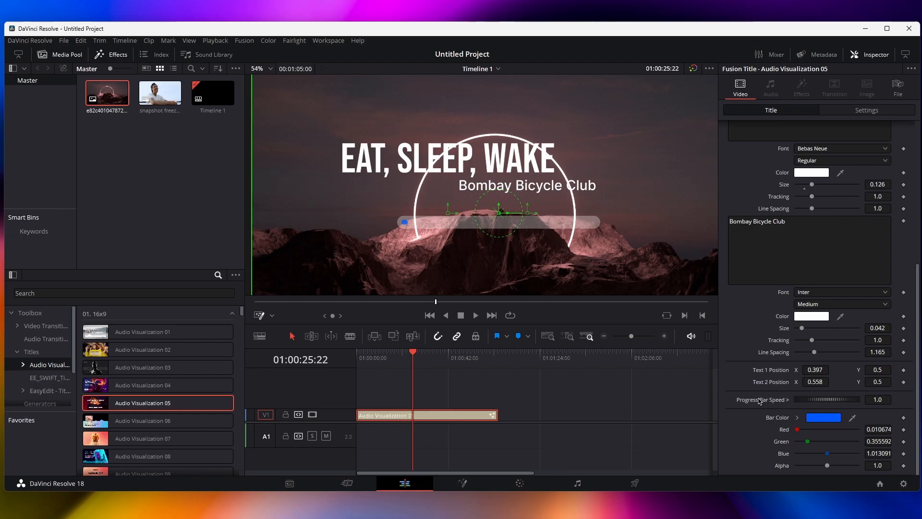
Step: Set the Progress Bar Speed to 12.38 and the Bar Color's red and green values to 0.0
{"action": "scroll", "coordinate": [508, 226], "scroll_direction": "down", "scroll_amount": 1}
{"action": "mouse_move", "coordinate": [423, 361]}
{"action": "left_mouse_down"}
{"action": "mouse_move", "coordinate": [464, 361]}
{"action": "mouse_move", "coordinate": [437, 360]}
{"action": "left_mouse_up"}
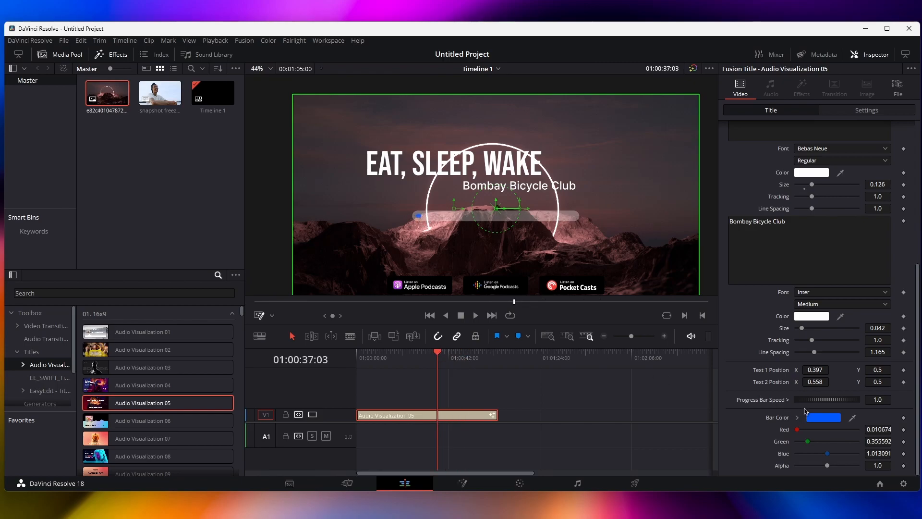
{"action": "left_click_drag", "start_coordinate": [812, 399], "coordinate": [885, 394]}
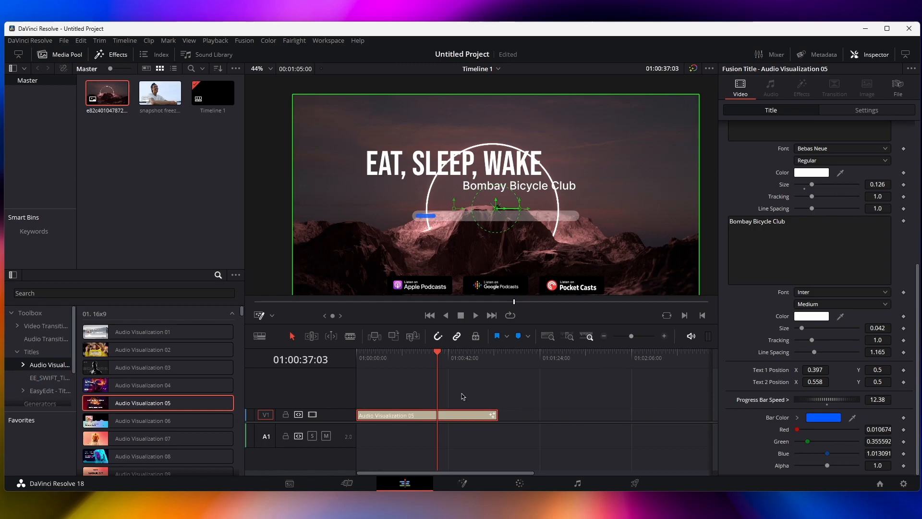
{"action": "left_click_drag", "start_coordinate": [461, 368], "coordinate": [443, 363]}
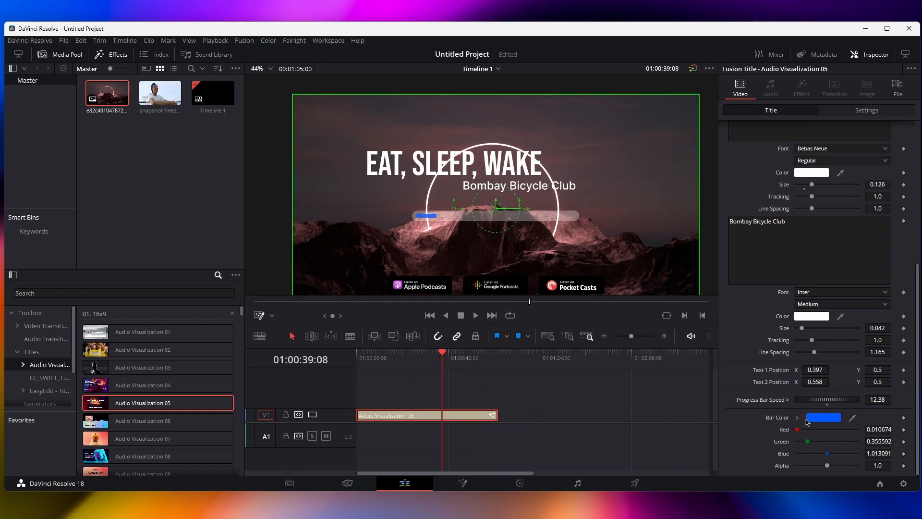
{"action": "left_click_drag", "start_coordinate": [797, 429], "coordinate": [681, 439]}
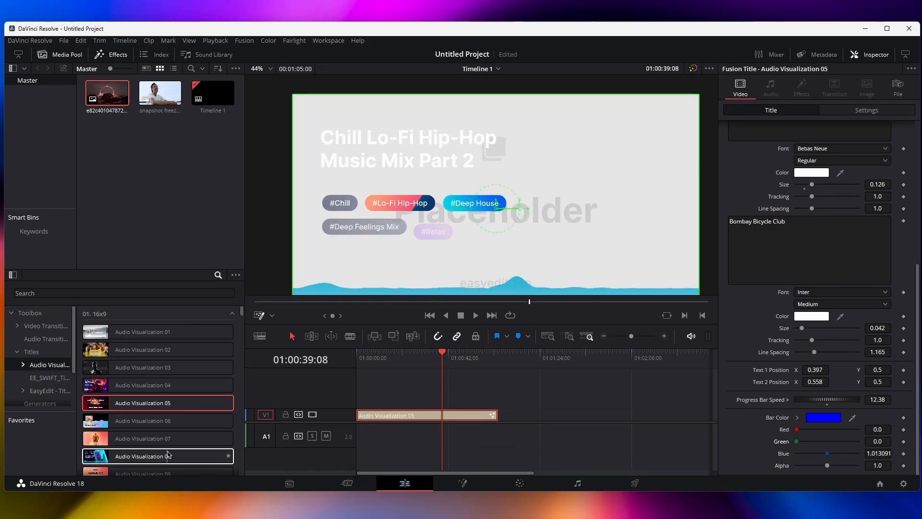
Step: Replace the title on the timeline with Audio Visualization 08 and move the playhead to 01:00:03:18
{"action": "left_click_drag", "start_coordinate": [175, 455], "coordinate": [378, 417]}
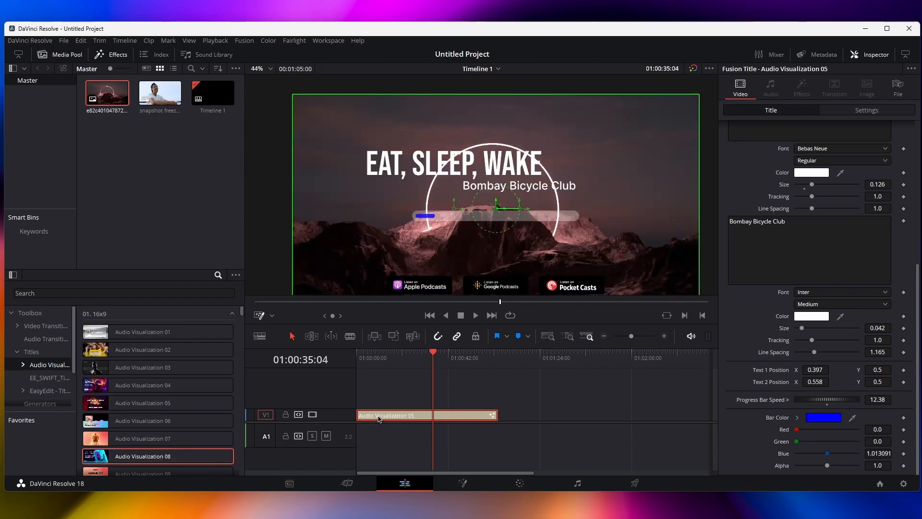
{"action": "key", "text": "Delete"}
{"action": "left_click_drag", "start_coordinate": [173, 455], "coordinate": [360, 416]}
{"action": "left_click_drag", "start_coordinate": [641, 340], "coordinate": [642, 340]}
{"action": "left_click_drag", "start_coordinate": [418, 368], "coordinate": [428, 363]}
Step: Recolor the #Chill tag's shading gradient from yellow with red and green 1.0 to pure blue with red and green 0.0 and blue 1.0
{"action": "scroll", "coordinate": [443, 224], "scroll_direction": "down", "scroll_amount": 2}
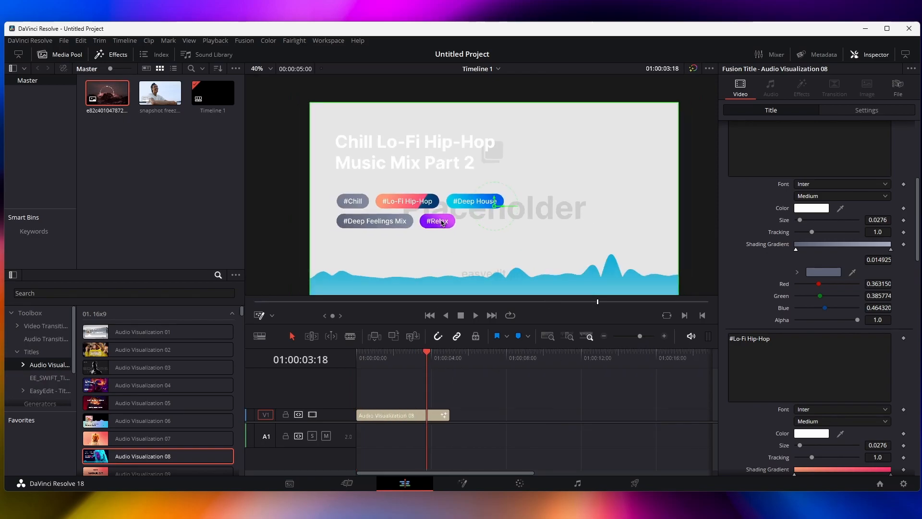
{"action": "scroll", "coordinate": [451, 220], "scroll_direction": "down", "scroll_amount": 1}
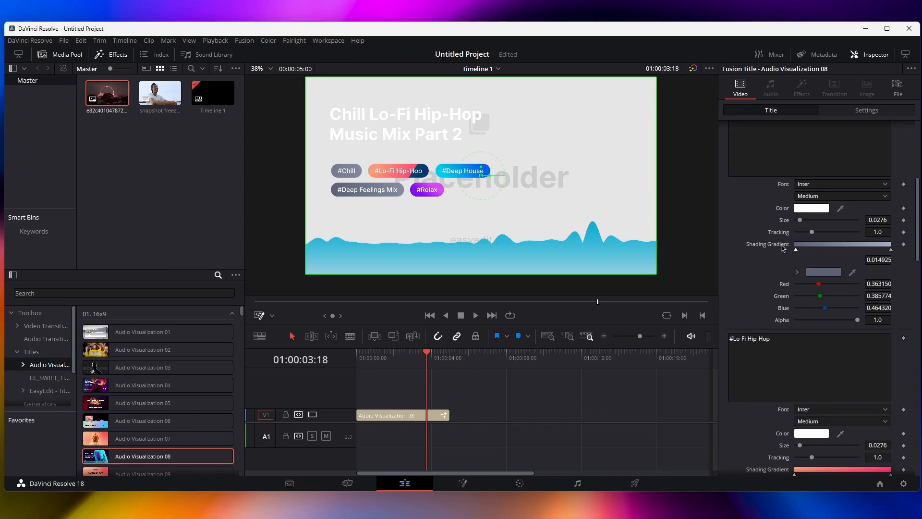
{"action": "mouse_move", "coordinate": [819, 284]}
{"action": "left_mouse_down"}
{"action": "mouse_move", "coordinate": [866, 287]}
{"action": "mouse_move", "coordinate": [830, 296]}
{"action": "mouse_move", "coordinate": [870, 301]}
{"action": "left_mouse_up"}
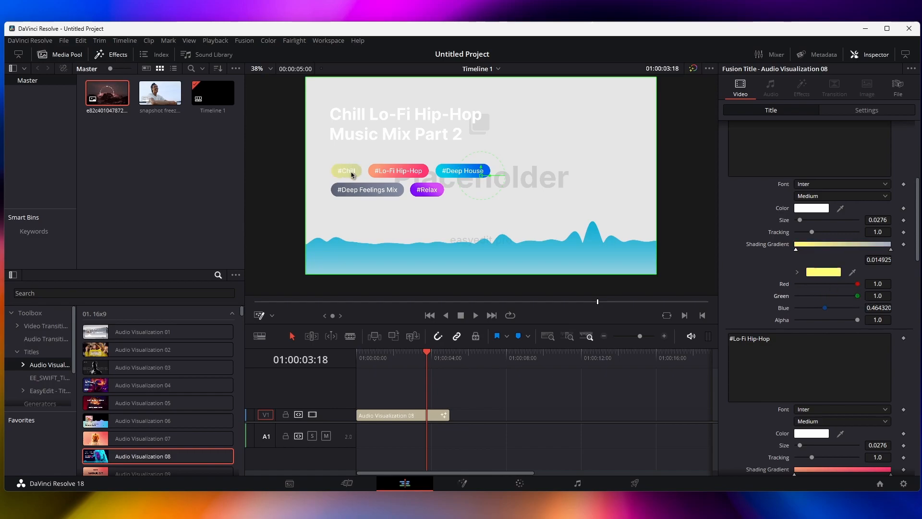
{"action": "left_click", "coordinate": [891, 250]}
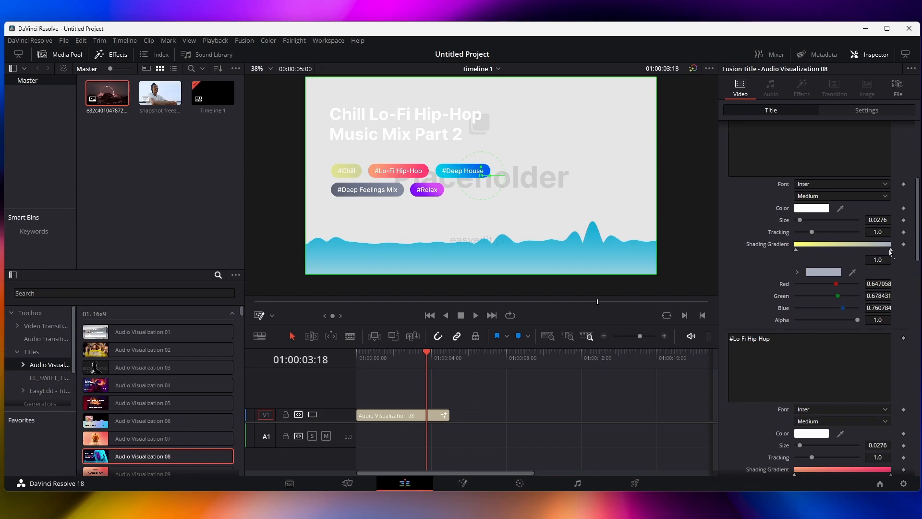
{"action": "mouse_move", "coordinate": [838, 296]}
{"action": "left_mouse_down"}
{"action": "mouse_move", "coordinate": [796, 295]}
{"action": "mouse_move", "coordinate": [862, 307]}
{"action": "mouse_move", "coordinate": [778, 283]}
{"action": "left_mouse_up"}
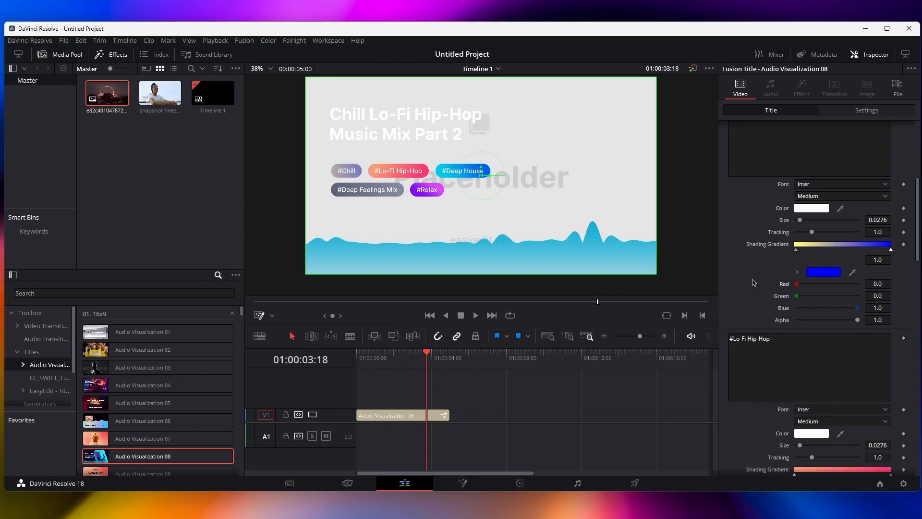
Step: Try shifting Tag 1's position and undo it, and set the Wave Color to red 1.0, green 0.0, blue 0.276 and alpha 0.709
{"action": "scroll", "coordinate": [783, 337], "scroll_direction": "down", "scroll_amount": 10}
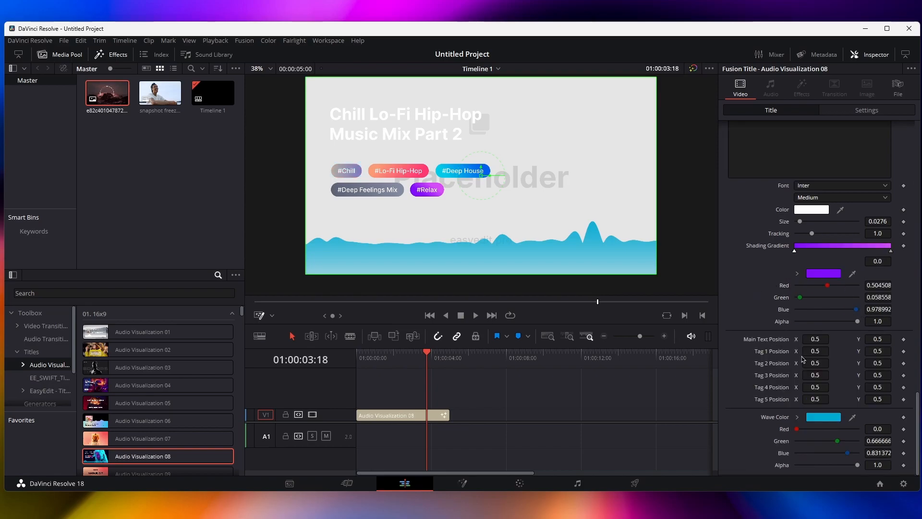
{"action": "mouse_move", "coordinate": [804, 352]}
{"action": "left_mouse_down"}
{"action": "mouse_move", "coordinate": [792, 352]}
{"action": "mouse_move", "coordinate": [817, 347]}
{"action": "left_mouse_up"}
{"action": "key", "text": "ctrl+z"}
{"action": "mouse_move", "coordinate": [796, 428]}
{"action": "left_mouse_down"}
{"action": "mouse_move", "coordinate": [868, 428]}
{"action": "mouse_move", "coordinate": [822, 439]}
{"action": "mouse_move", "coordinate": [789, 434]}
{"action": "left_mouse_up"}
{"action": "mouse_move", "coordinate": [854, 454]}
{"action": "left_mouse_down"}
{"action": "mouse_move", "coordinate": [813, 453]}
{"action": "mouse_move", "coordinate": [839, 464]}
{"action": "left_mouse_up"}
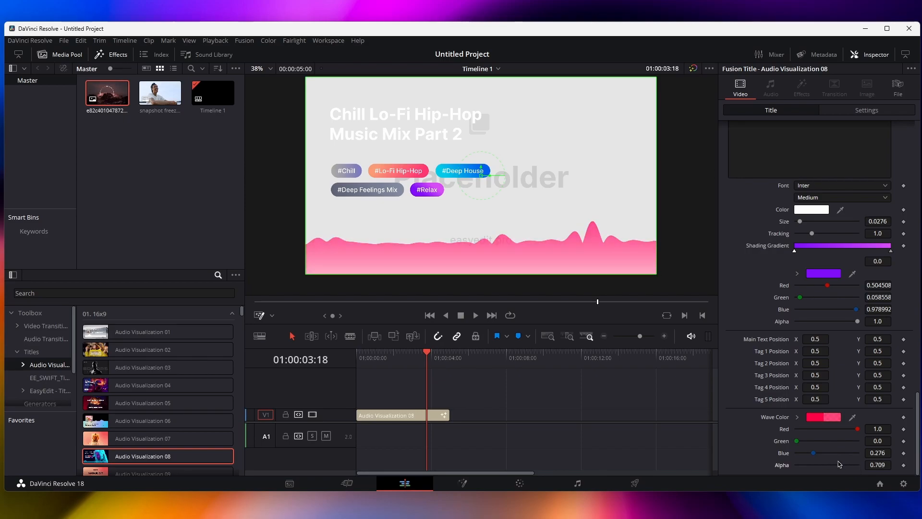
Step: Replace the Audio Visualization 08 clip on the timeline with the vertical-format Audio Visualization 24 title and inspect it in the viewer
{"action": "left_click", "coordinate": [410, 414]}
{"action": "key", "text": "Delete"}
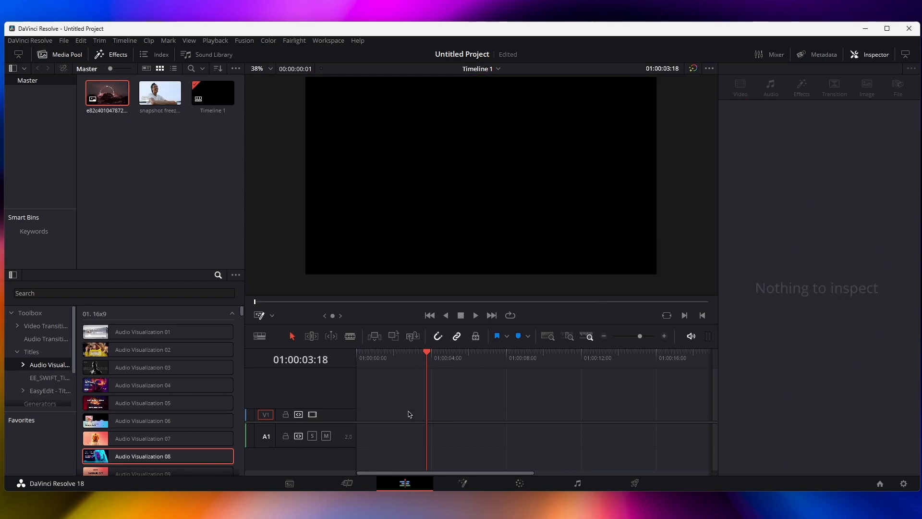
{"action": "left_click_drag", "start_coordinate": [242, 315], "coordinate": [243, 339]}
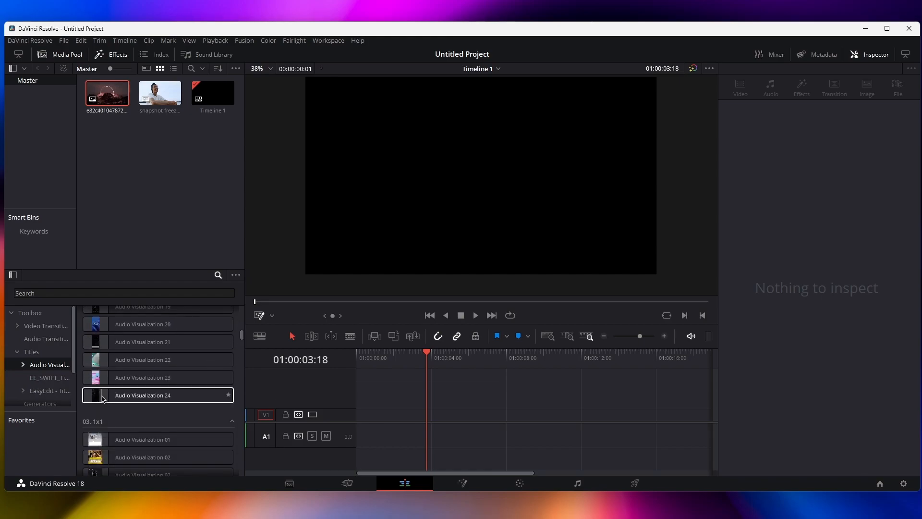
{"action": "mouse_move", "coordinate": [166, 399]}
{"action": "left_click_drag", "start_coordinate": [166, 398], "coordinate": [356, 414]}
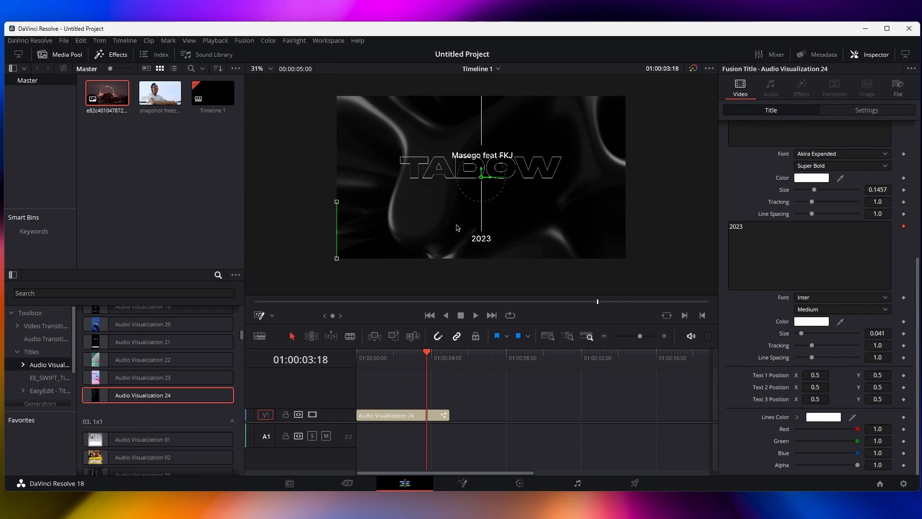
{"action": "scroll", "coordinate": [457, 228], "scroll_direction": "up", "scroll_amount": 1}
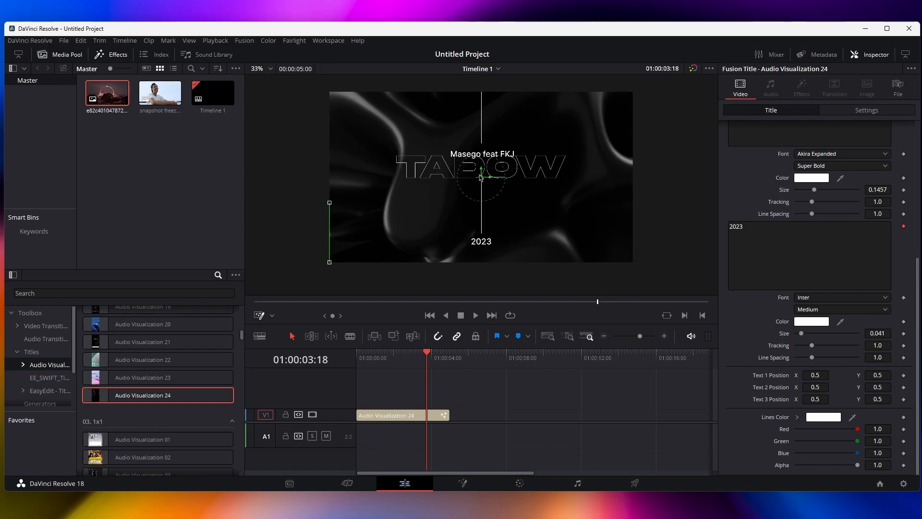
Step: Delete the Audio Visualization 24 clip from the timeline and start creating a new timeline in the Master bin
{"action": "left_click", "coordinate": [376, 416]}
{"action": "key", "text": "Delete"}
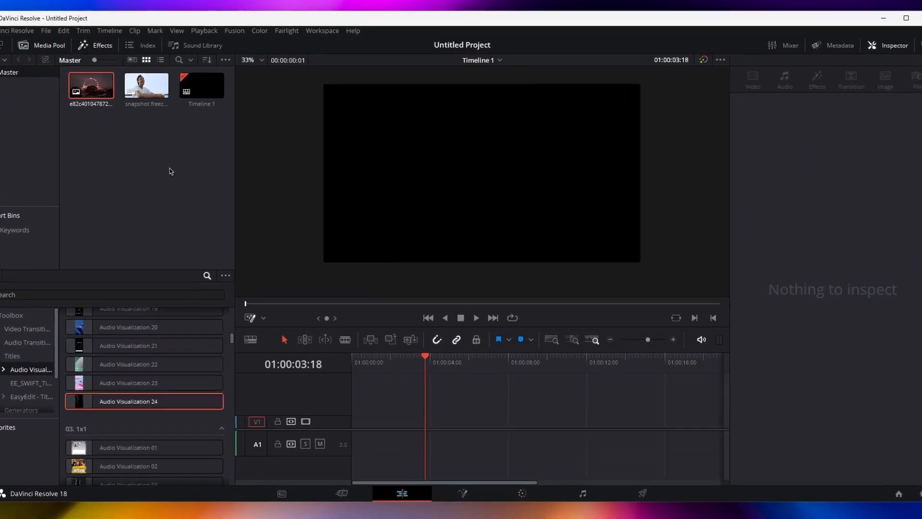
{"action": "right_click", "coordinate": [181, 165]}
{"action": "mouse_move", "coordinate": [159, 160]}
{"action": "left_click", "coordinate": [390, 156]}
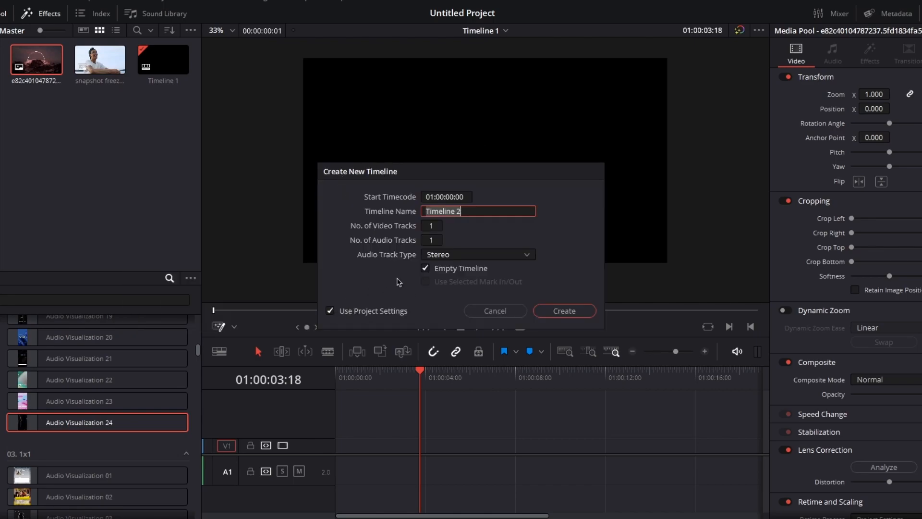
Step: Name the new timeline 9x16 and turn off Use Project Settings
{"action": "type", "text": "90x16"}
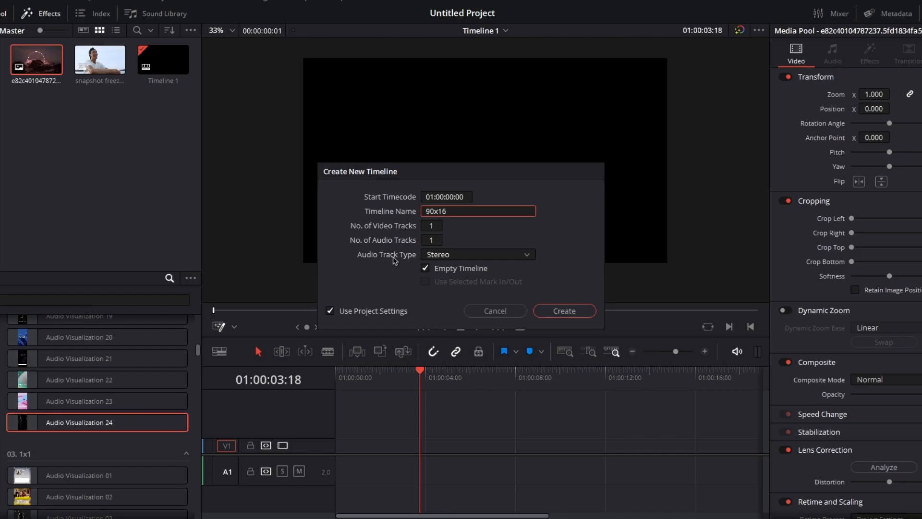
{"action": "key", "text": "BackSpace"}
{"action": "left_click", "coordinate": [358, 312]}
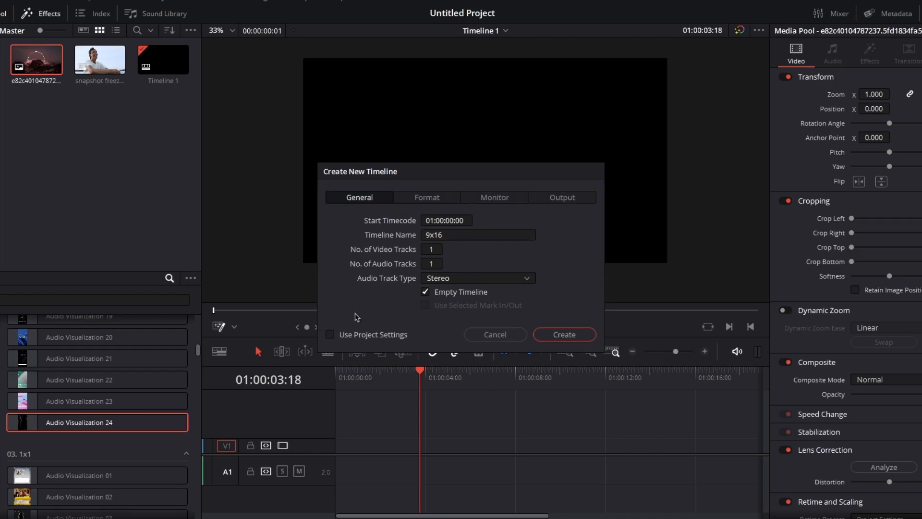
Step: Give the 9x16 timeline a vertical resolution of 1080 x 1920 HD and create it
{"action": "left_click", "coordinate": [435, 196]}
{"action": "left_click", "coordinate": [426, 249]}
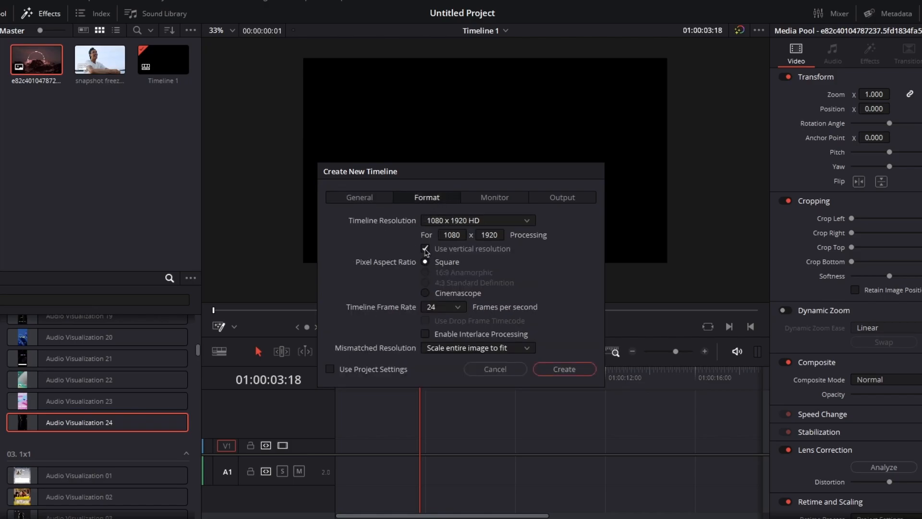
{"action": "left_click", "coordinate": [565, 369]}
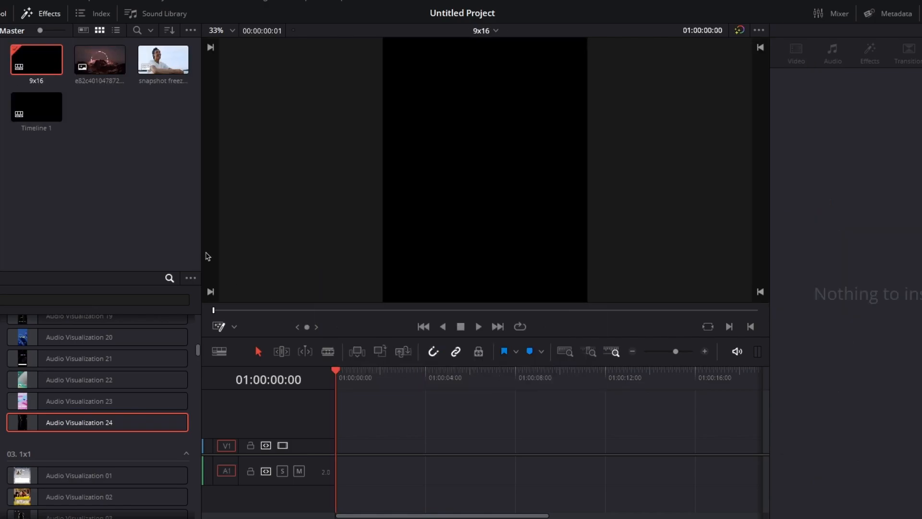
Step: Place the Audio Visualization 24 title at the start of the 9x16 timeline and preview it around three seconds in
{"action": "left_click_drag", "start_coordinate": [96, 422], "coordinate": [346, 454]}
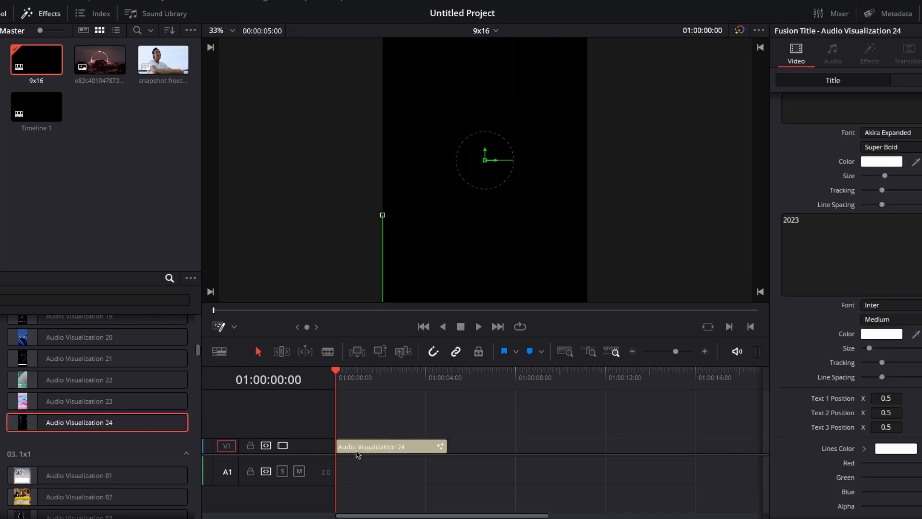
{"action": "scroll", "coordinate": [495, 229], "scroll_direction": "down", "scroll_amount": 5}
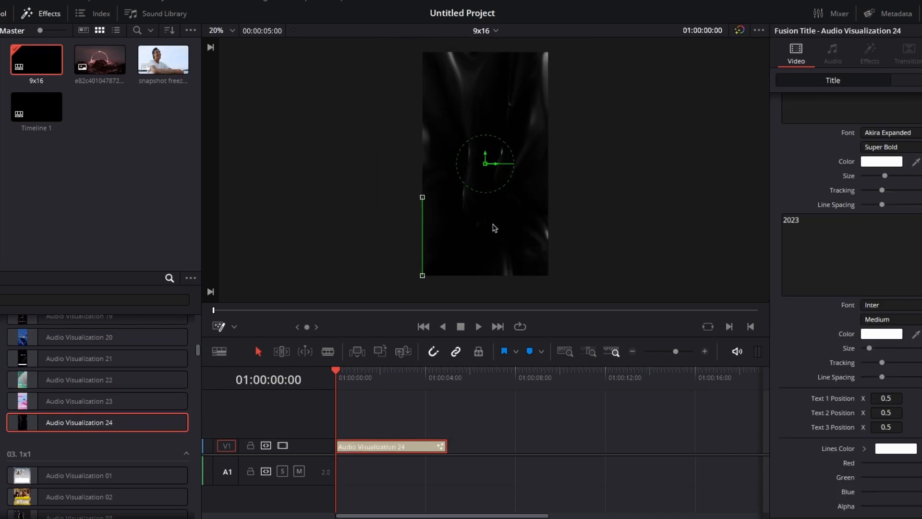
{"action": "left_click_drag", "start_coordinate": [337, 373], "coordinate": [406, 380]}
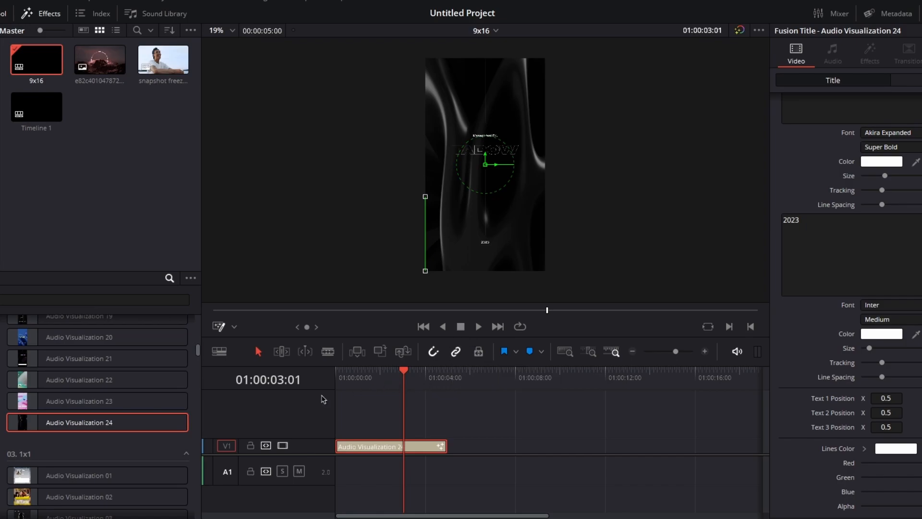
Step: Replace the clip on the 9x16 timeline with the vertical Audio Visualization 17 title and preview it at several points
{"action": "scroll", "coordinate": [187, 450], "scroll_direction": "up", "scroll_amount": 5}
{"action": "scroll", "coordinate": [192, 446], "scroll_direction": "down", "scroll_amount": 3}
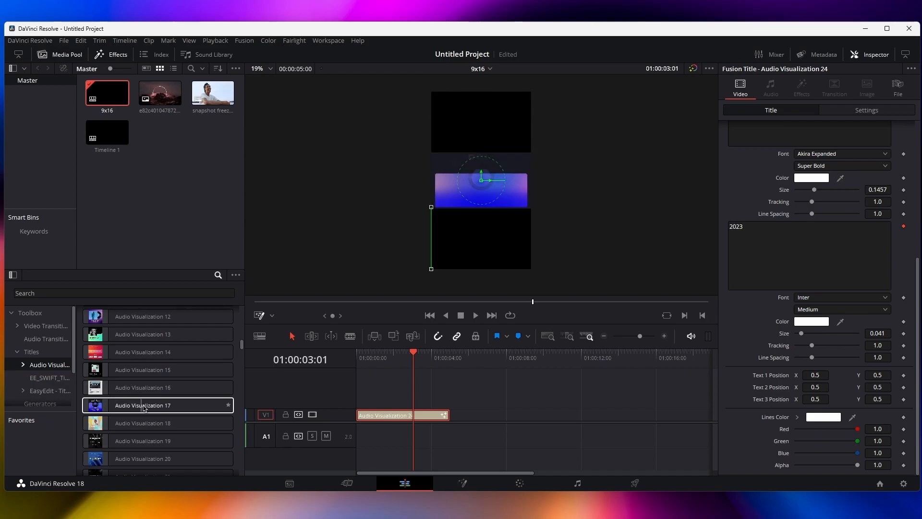
{"action": "left_click_drag", "start_coordinate": [147, 407], "coordinate": [358, 417]}
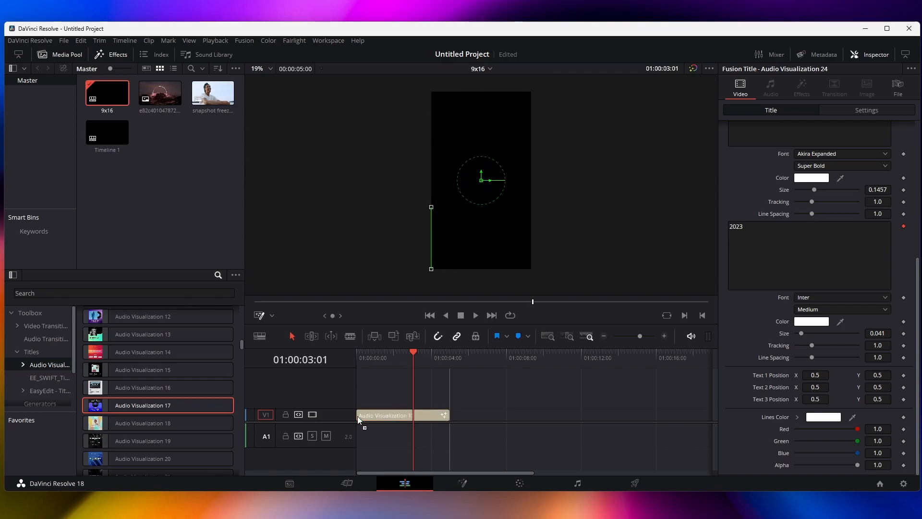
{"action": "left_click", "coordinate": [397, 358]}
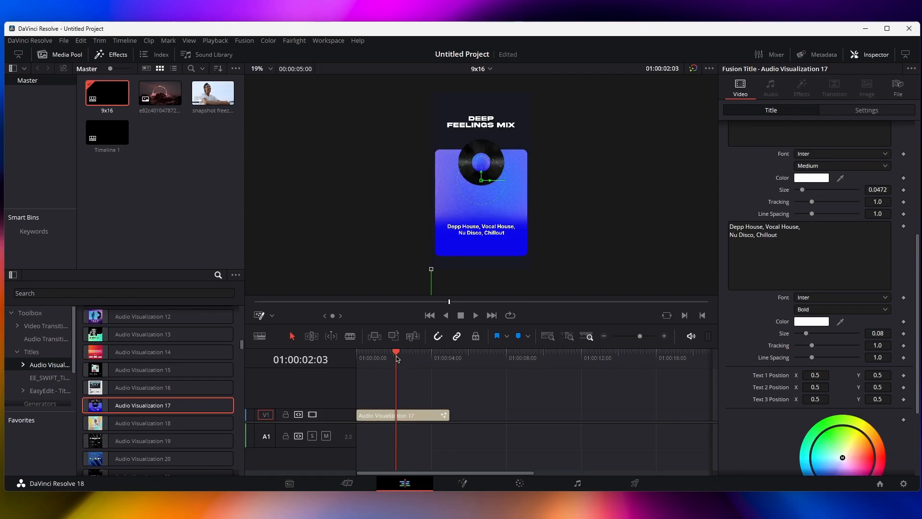
{"action": "left_click", "coordinate": [378, 357]}
{"action": "left_click", "coordinate": [405, 357]}
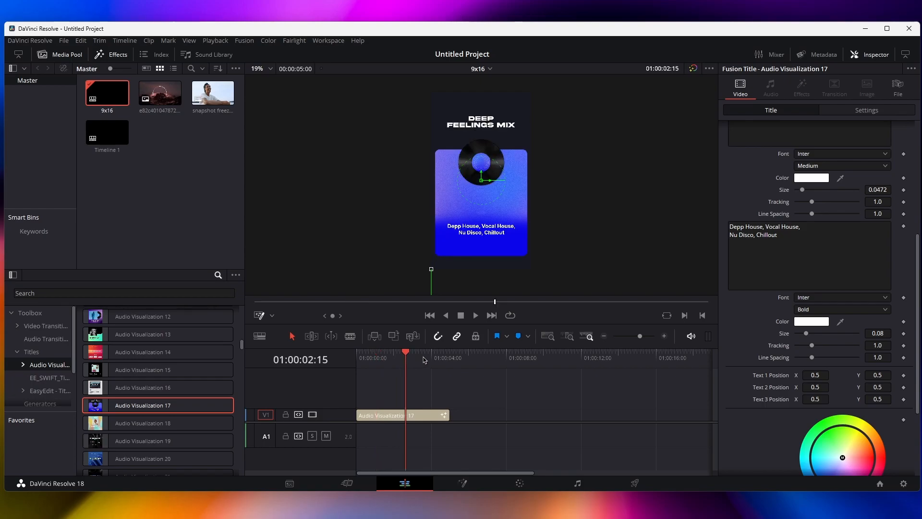
{"action": "left_click", "coordinate": [420, 358]}
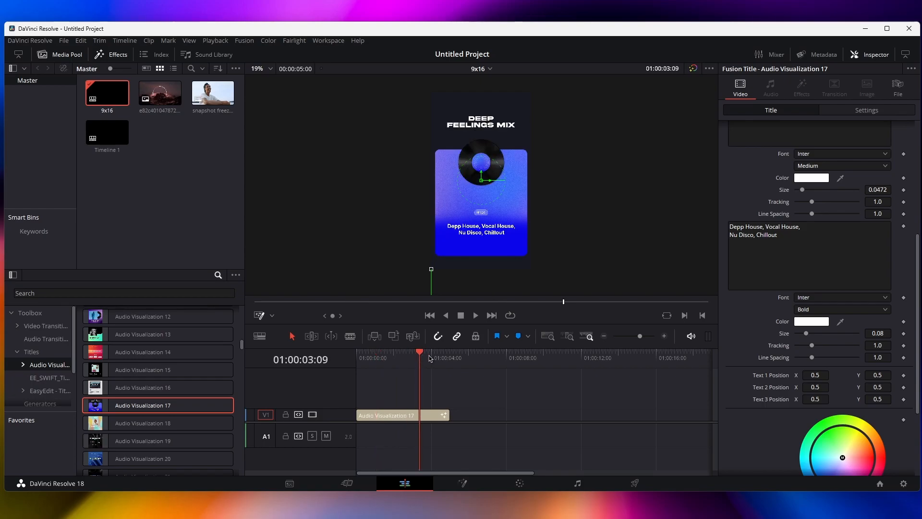
{"action": "left_click", "coordinate": [407, 356]}
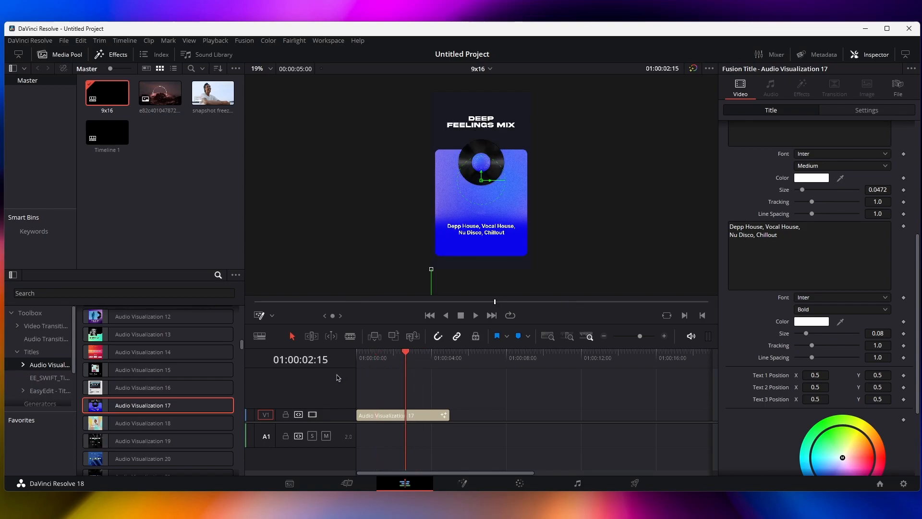
Step: Create a new timeline named SQ in the Master bin with custom settings and a 1080 x 1080 HD Square resolution
{"action": "scroll", "coordinate": [242, 347], "scroll_direction": "up", "scroll_amount": 5}
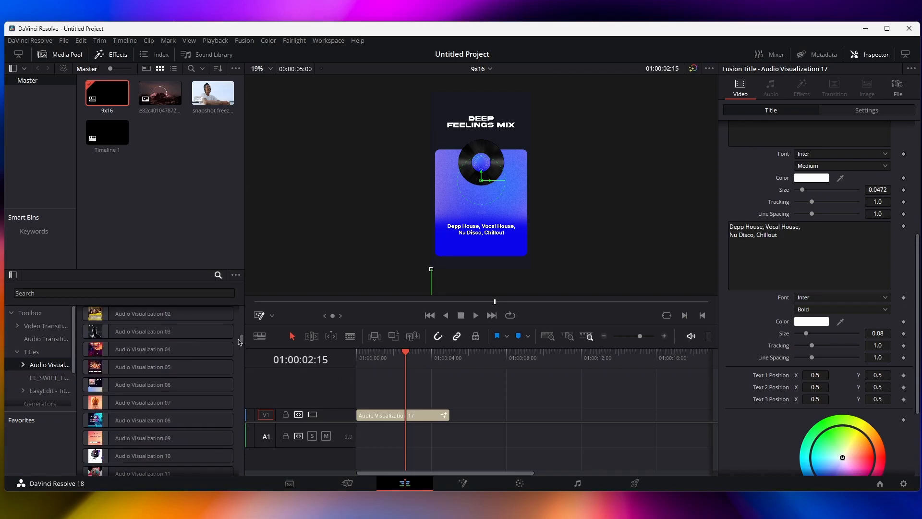
{"action": "scroll", "coordinate": [240, 346], "scroll_direction": "down", "scroll_amount": 7}
{"action": "right_click", "coordinate": [170, 200]}
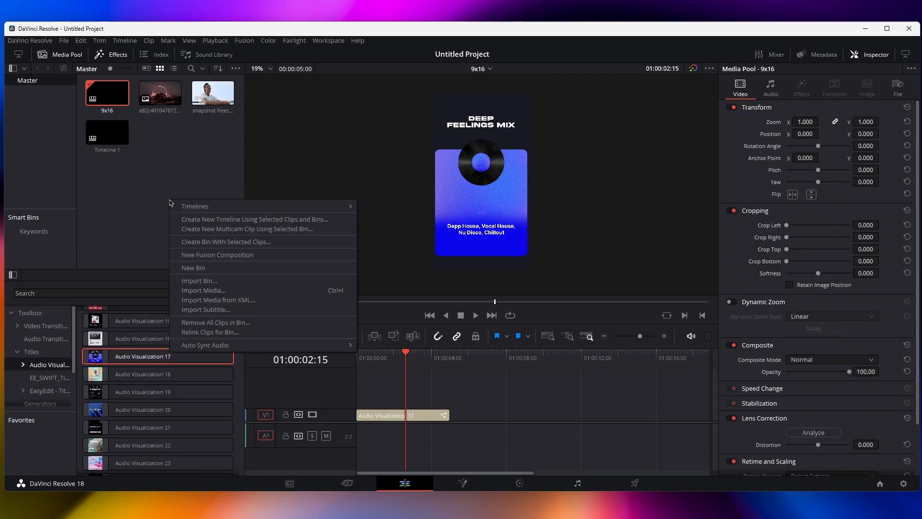
{"action": "mouse_move", "coordinate": [281, 207]}
{"action": "left_click", "coordinate": [377, 207]}
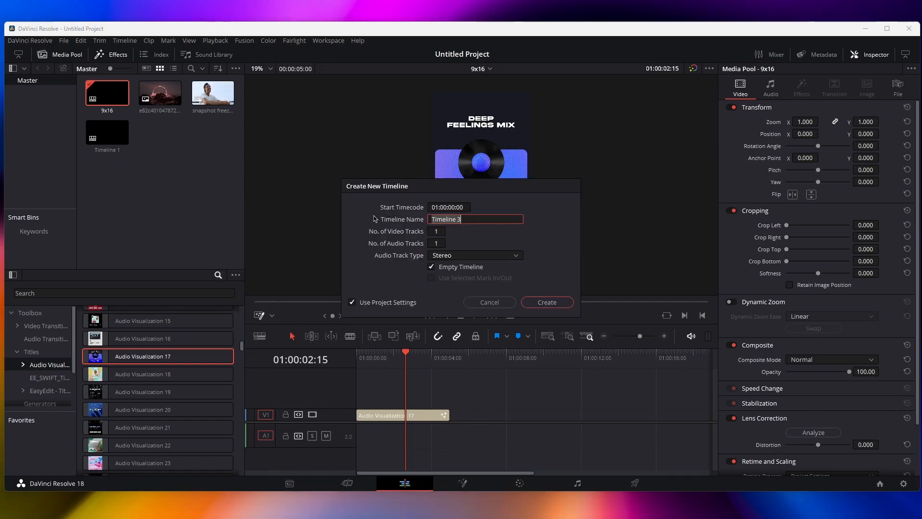
{"action": "type", "text": "SQ"}
{"action": "left_click", "coordinate": [352, 303]}
{"action": "left_click", "coordinate": [433, 209]}
{"action": "left_click", "coordinate": [473, 231]}
{"action": "left_click", "coordinate": [453, 315]}
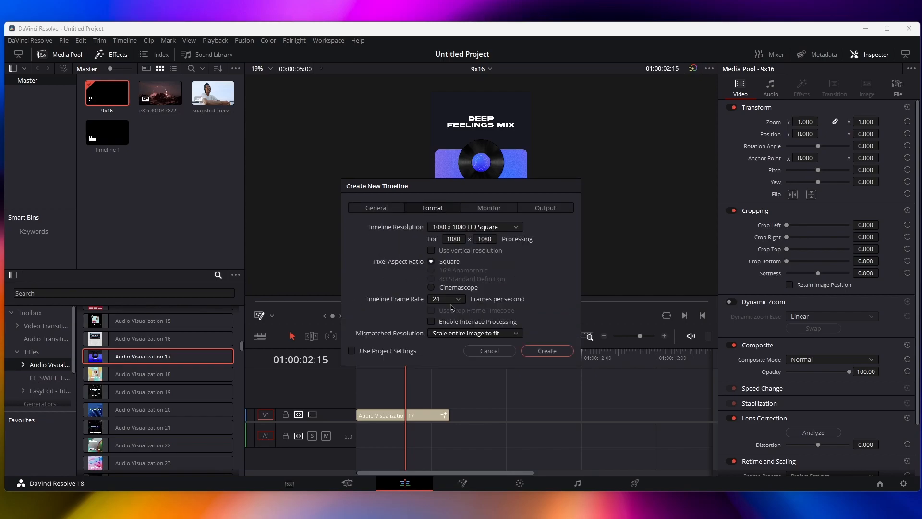
{"action": "left_click", "coordinate": [534, 348]}
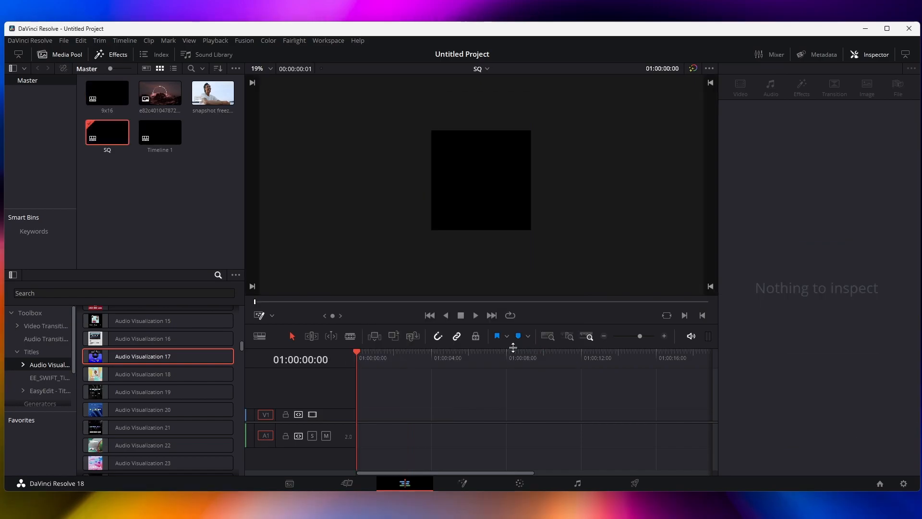
Step: Place the Audio Visualization 17 title at the start of the SQ timeline and preview its animation at several points
{"action": "left_click_drag", "start_coordinate": [173, 356], "coordinate": [367, 423]}
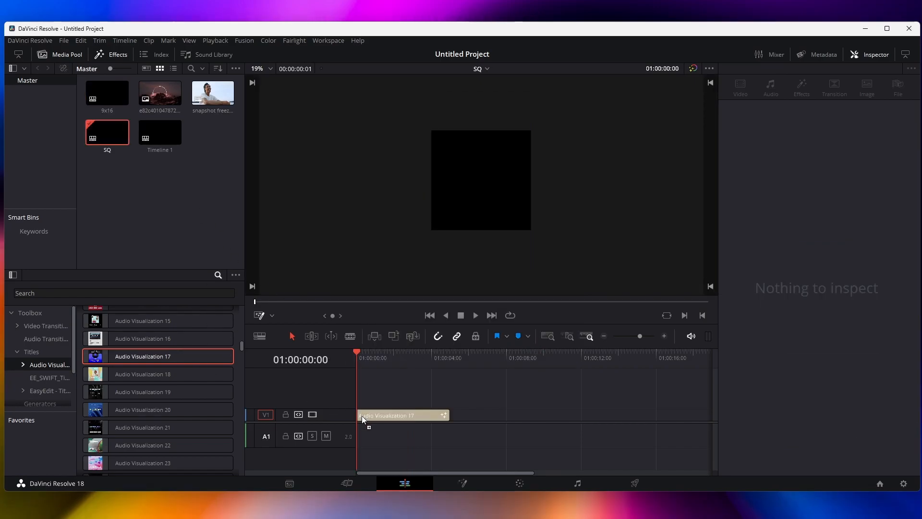
{"action": "left_click", "coordinate": [383, 359]}
{"action": "left_click_drag", "start_coordinate": [397, 364], "coordinate": [412, 364]}
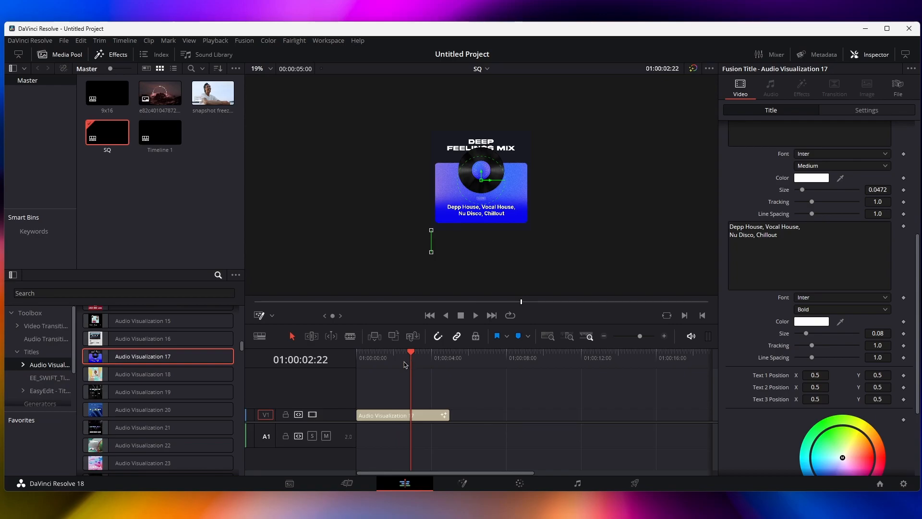
{"action": "left_click", "coordinate": [405, 364]}
{"action": "left_click", "coordinate": [375, 363]}
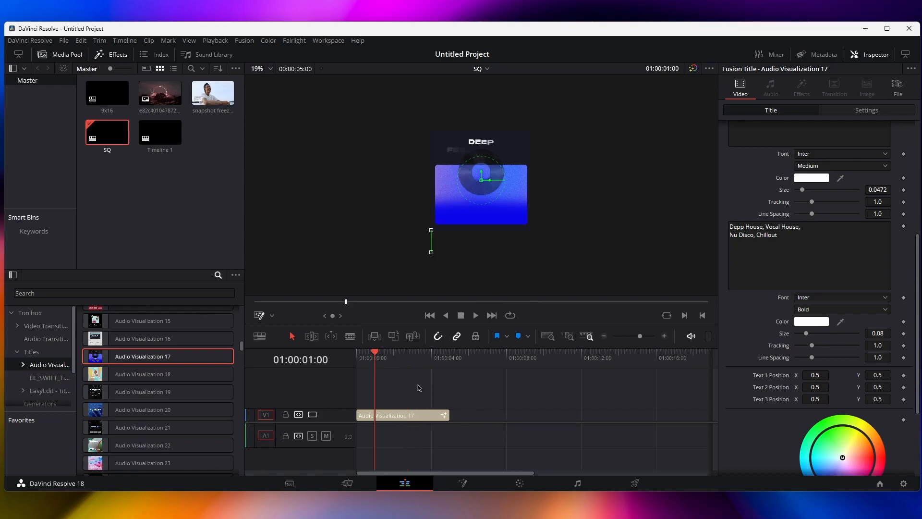
{"action": "left_click", "coordinate": [421, 359]}
Step: Shift the Audio Visualization 17 title's colors to green with hue about -0.196 and saturation about 0.398, and set Underlay Color blue to 0.819
{"action": "left_click", "coordinate": [415, 416]}
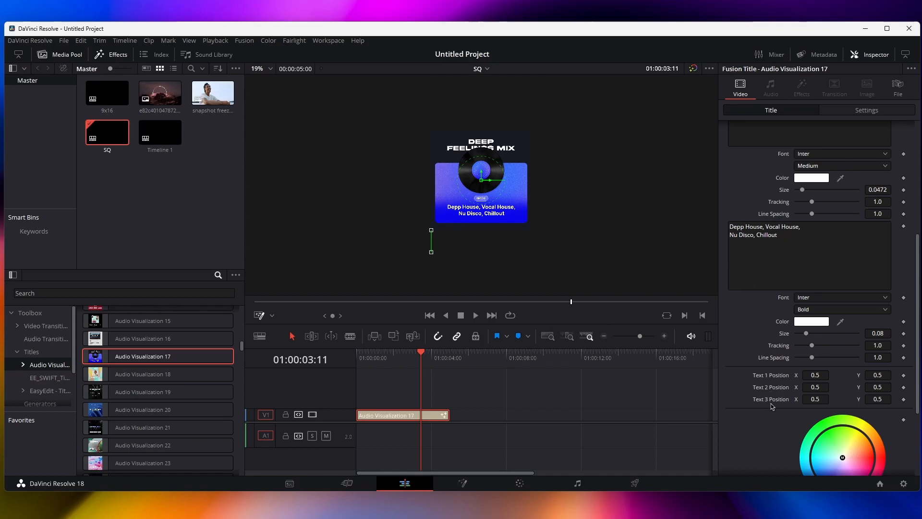
{"action": "scroll", "coordinate": [779, 360], "scroll_direction": "down", "scroll_amount": 5}
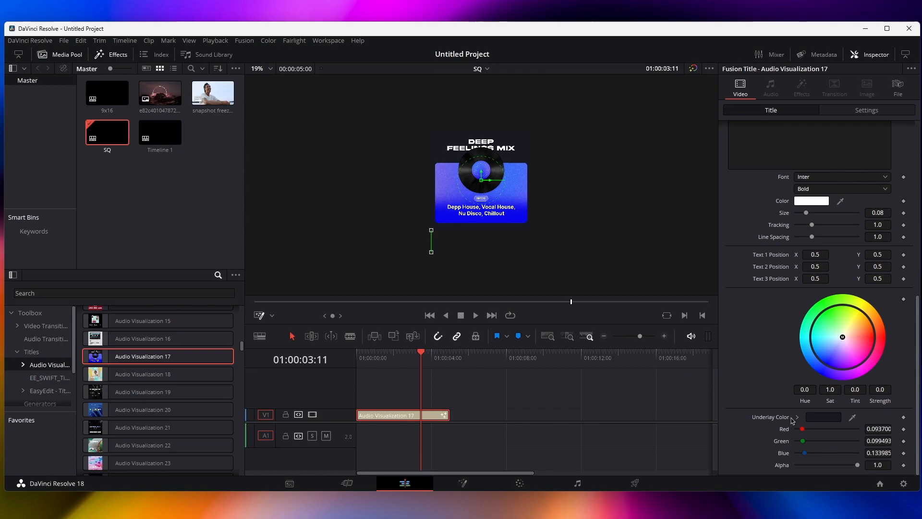
{"action": "left_click", "coordinate": [833, 375]}
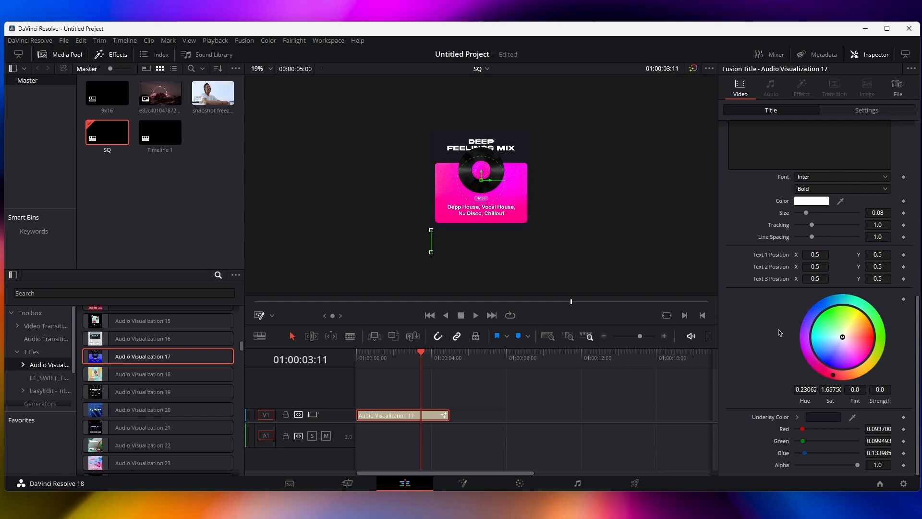
{"action": "left_click_drag", "start_coordinate": [778, 329], "coordinate": [858, 349]}
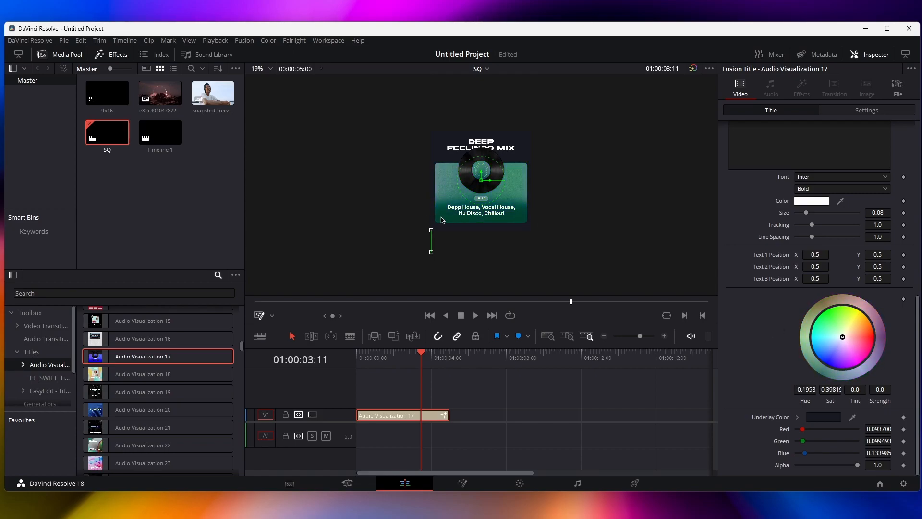
{"action": "left_click_drag", "start_coordinate": [808, 454], "coordinate": [850, 452]}
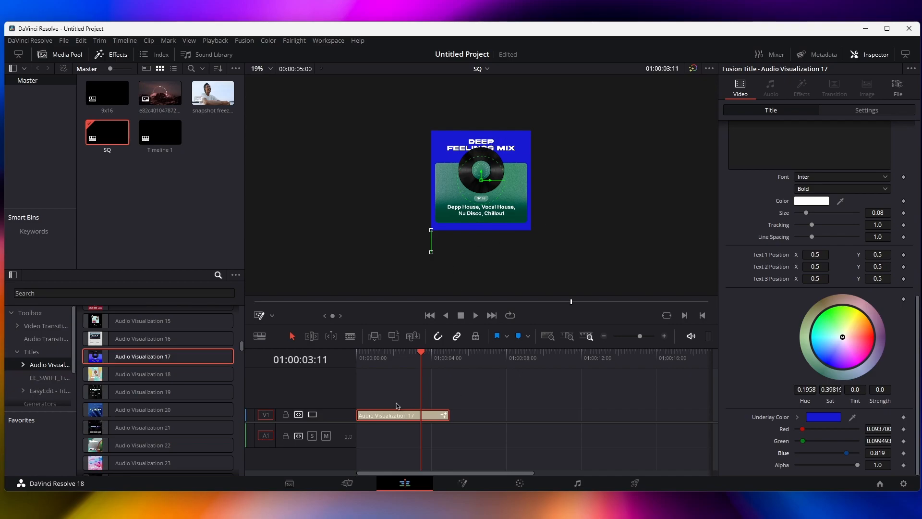
Step: Delete the Audio Visualization 17 clip from the SQ timeline, find the 16x9 Podcasts titles and open Timeline 1
{"action": "left_click_drag", "start_coordinate": [379, 386], "coordinate": [399, 432]}
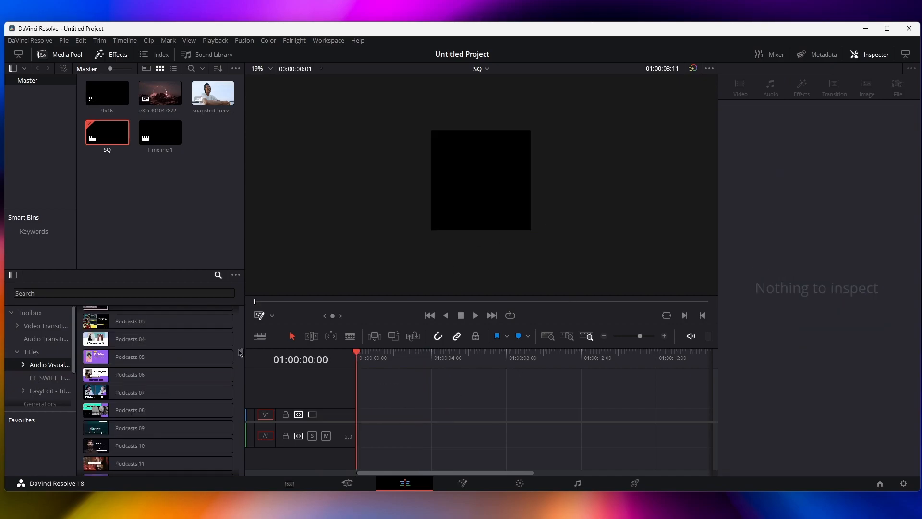
{"action": "left_click_drag", "start_coordinate": [241, 353], "coordinate": [241, 349]}
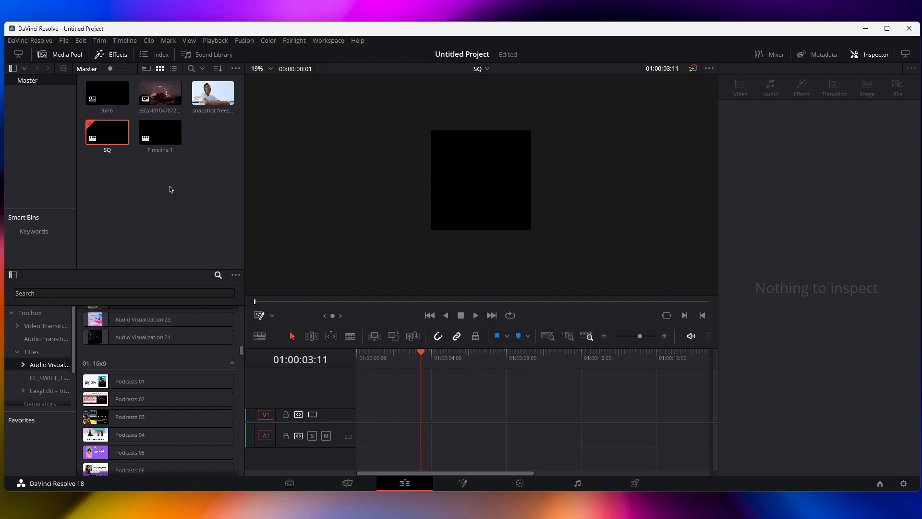
{"action": "double_click", "coordinate": [162, 134]}
{"action": "right_click", "coordinate": [162, 137]}
{"action": "left_click", "coordinate": [142, 175]}
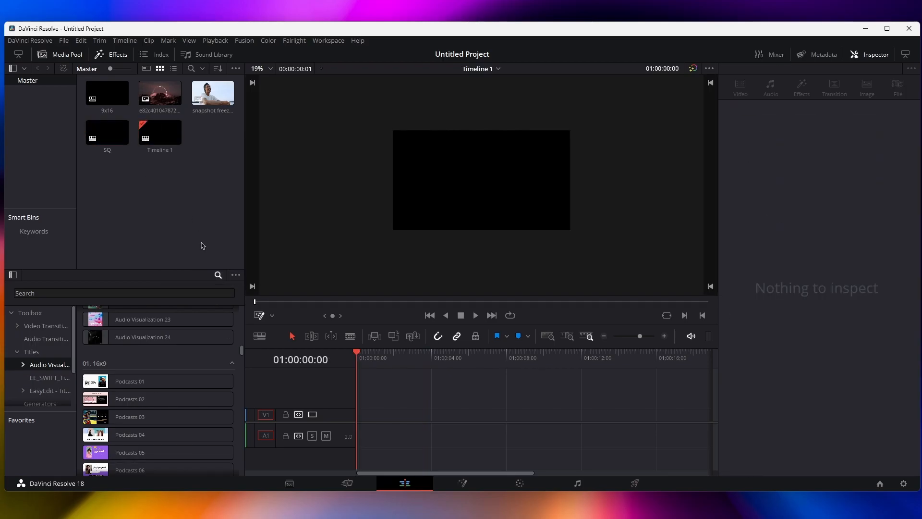
Step: Place the Podcasts 01 title at the start of Timeline 1 and preview it around two seconds in
{"action": "left_click_drag", "start_coordinate": [158, 381], "coordinate": [283, 390]}
{"action": "left_click_drag", "start_coordinate": [356, 413], "coordinate": [362, 413]}
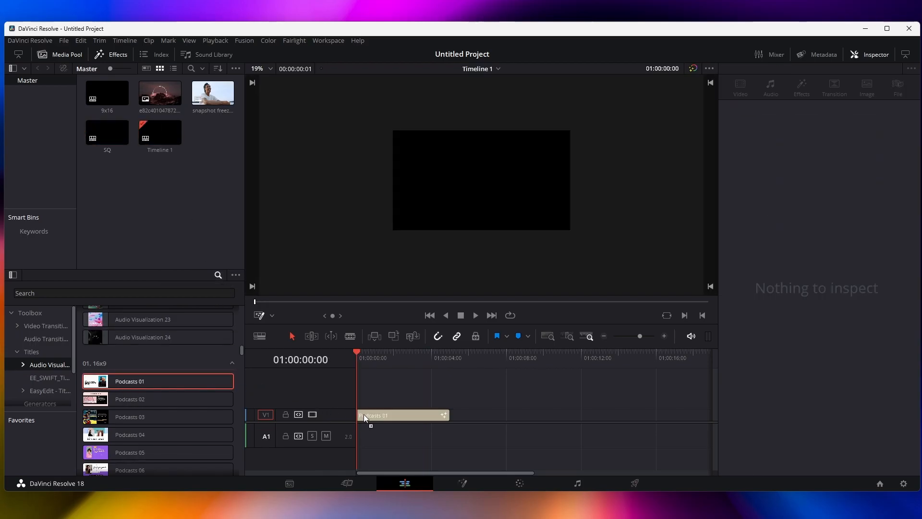
{"action": "left_click_drag", "start_coordinate": [365, 358], "coordinate": [401, 368]}
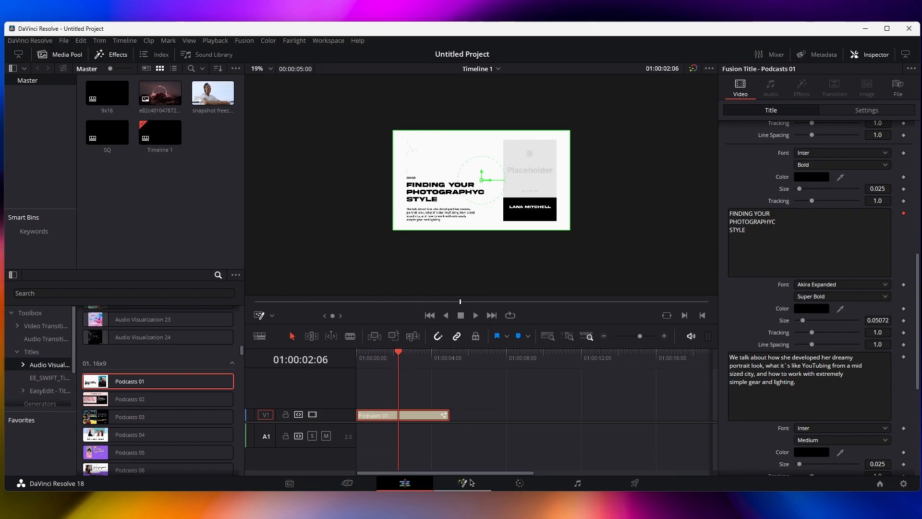
Step: In the Fusion composition, connect the snapshot freeze frame image to the Podcasts 01 node's media input, and return to the edit timeline
{"action": "left_click", "coordinate": [471, 482]}
{"action": "left_click_drag", "start_coordinate": [418, 245], "coordinate": [518, 143]}
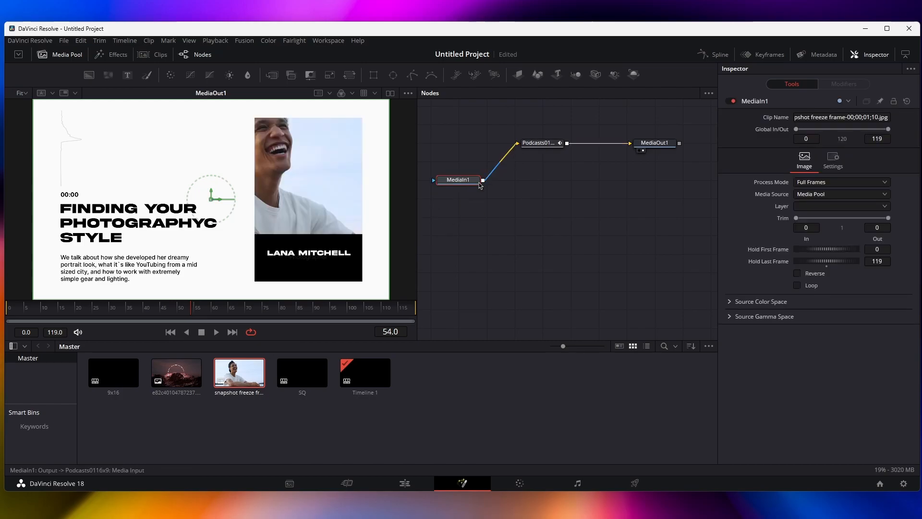
{"action": "left_click", "coordinate": [405, 483]}
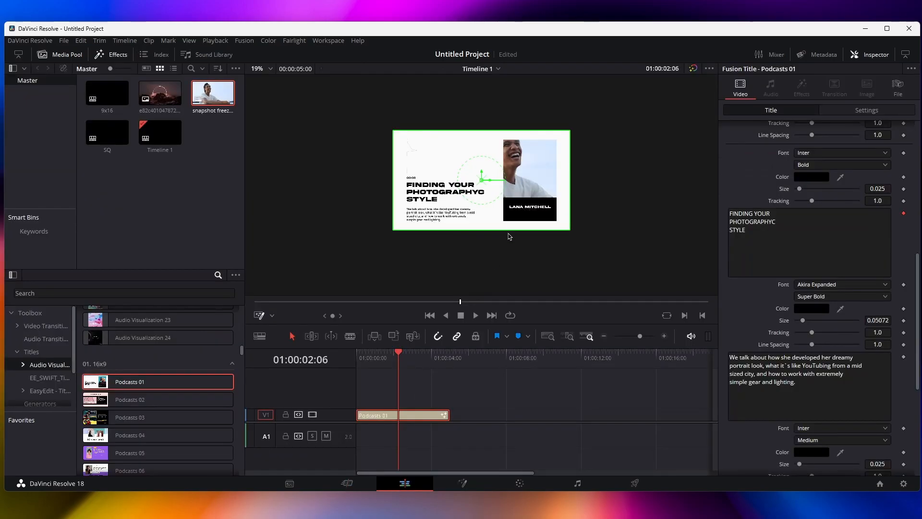
Step: Reframe the Podcasts 01 placeholder photo with Media Offset X 0.625 and Y 0.407 and a Media Angle of 2.6
{"action": "scroll", "coordinate": [535, 168], "scroll_direction": "up", "scroll_amount": 5}
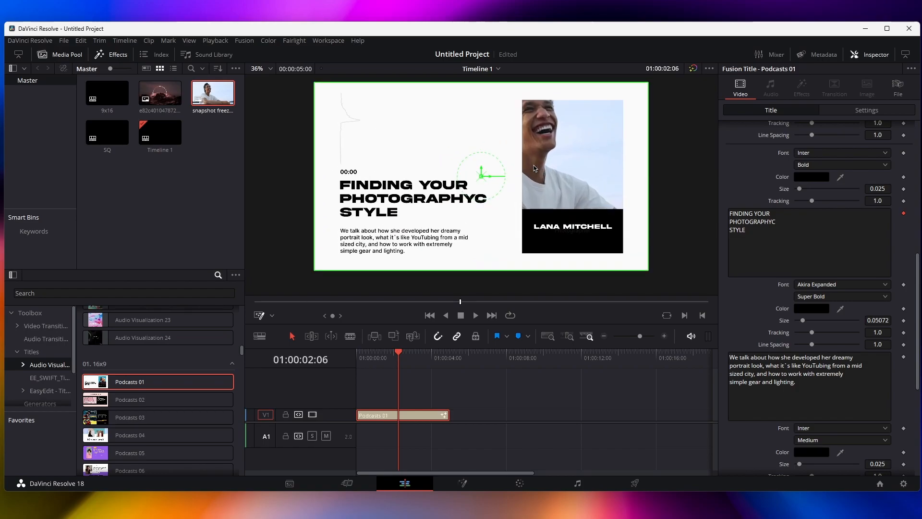
{"action": "scroll", "coordinate": [821, 168], "scroll_direction": "up", "scroll_amount": 8}
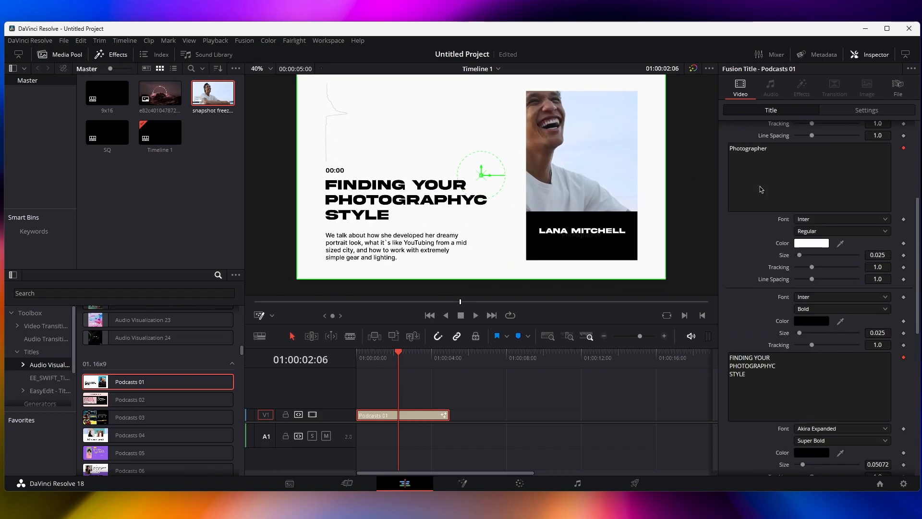
{"action": "left_click_drag", "start_coordinate": [817, 159], "coordinate": [847, 188]}
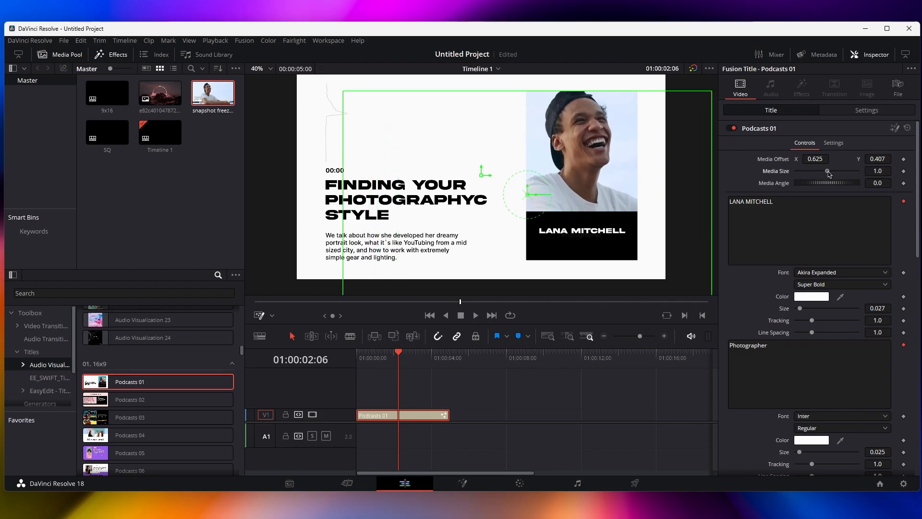
{"action": "left_click_drag", "start_coordinate": [822, 183], "coordinate": [767, 183]}
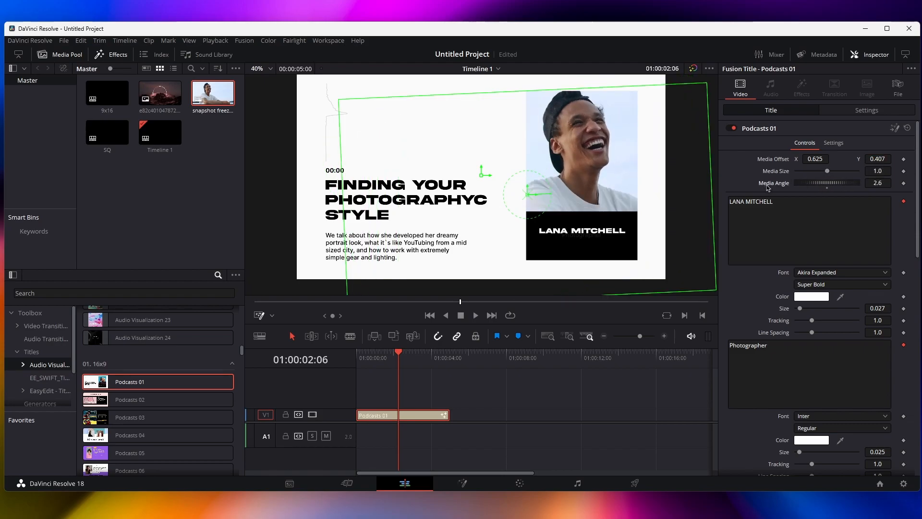
Step: Reset the Media Angle to 0.0, and set the guest name text to Avenir LT Std with size 0.0354 and tracking 1.039
{"action": "double_click", "coordinate": [767, 184]}
{"action": "left_click", "coordinate": [429, 362]}
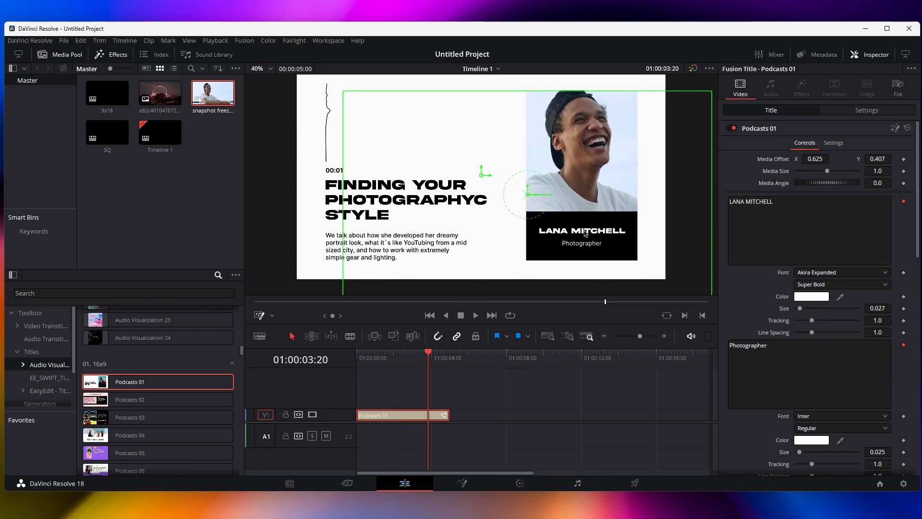
{"action": "left_click", "coordinate": [827, 276]}
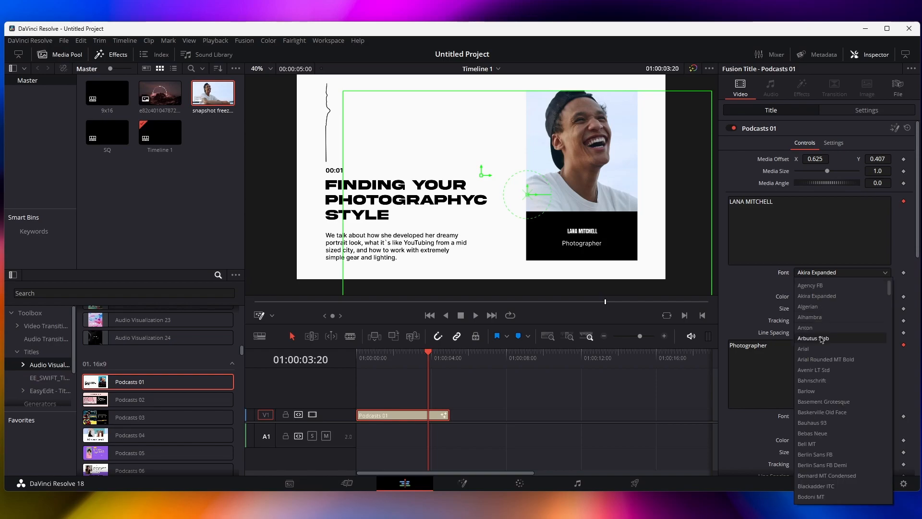
{"action": "left_click", "coordinate": [816, 366]}
{"action": "left_click_drag", "start_coordinate": [799, 309], "coordinate": [812, 322]}
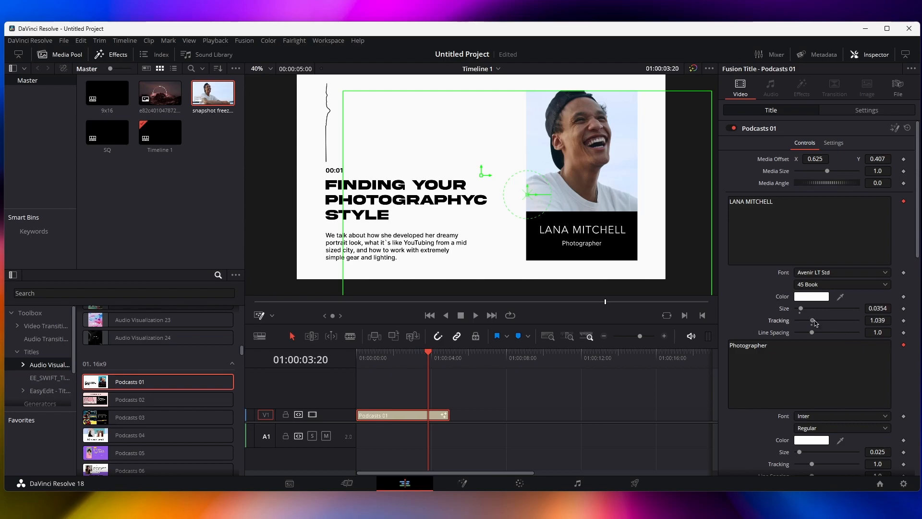
Step: Review the role, headline and description text fields of Podcasts 01, and set the headline's line spacing to 0.787
{"action": "left_click_drag", "start_coordinate": [773, 348], "coordinate": [707, 346]}
{"action": "left_click", "coordinate": [760, 429]}
{"action": "scroll", "coordinate": [754, 425], "scroll_direction": "down", "scroll_amount": 2}
{"action": "scroll", "coordinate": [754, 425], "scroll_direction": "down", "scroll_amount": 4}
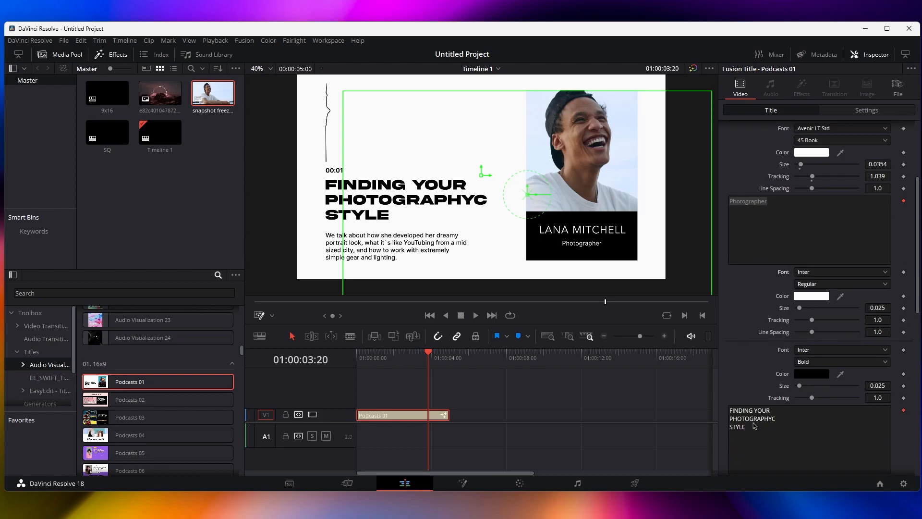
{"action": "left_click_drag", "start_coordinate": [771, 291], "coordinate": [695, 245]}
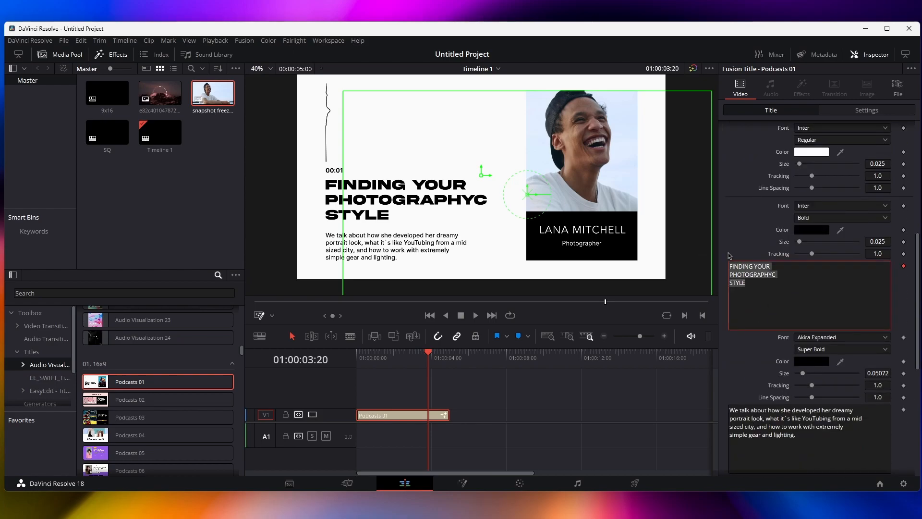
{"action": "left_click", "coordinate": [755, 401]}
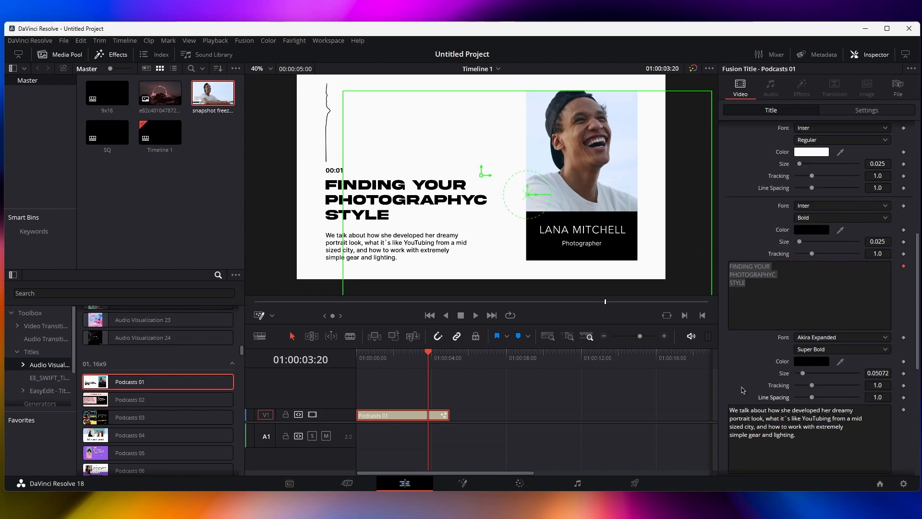
{"action": "scroll", "coordinate": [744, 392], "scroll_direction": "down", "scroll_amount": 1}
{"action": "left_click_drag", "start_coordinate": [796, 378], "coordinate": [725, 342]}
{"action": "left_click", "coordinate": [748, 328]}
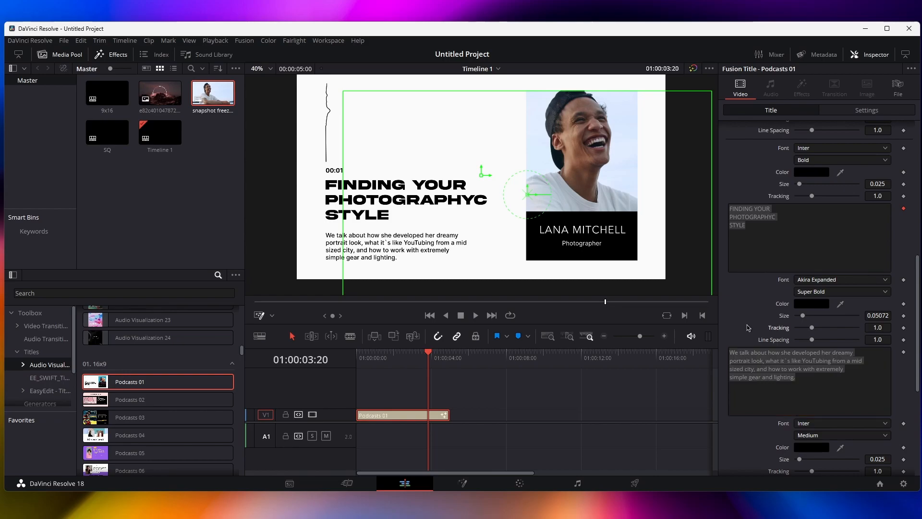
{"action": "left_click_drag", "start_coordinate": [814, 342], "coordinate": [811, 343]}
Step: Make the wave color magenta with Red 1.0 and Blue 1.0, and save the project
{"action": "scroll", "coordinate": [753, 424], "scroll_direction": "down", "scroll_amount": 5}
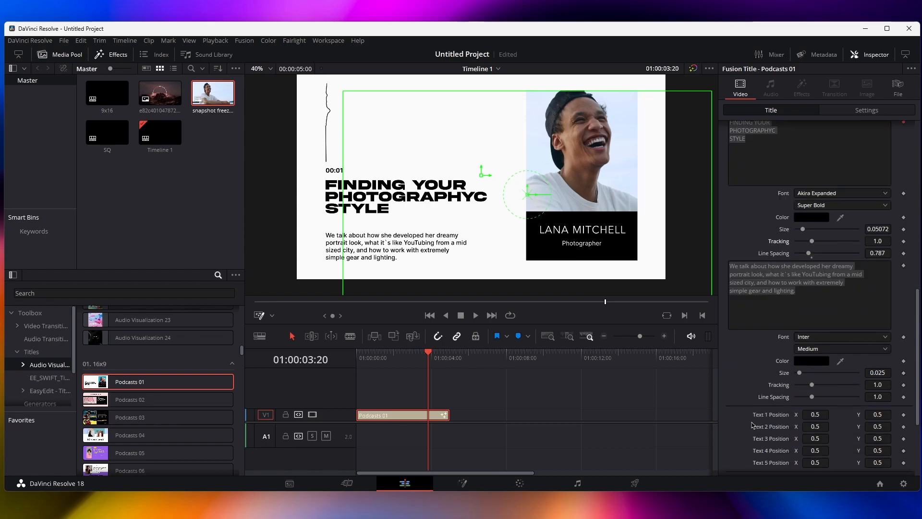
{"action": "left_click_drag", "start_coordinate": [815, 299], "coordinate": [815, 298]}
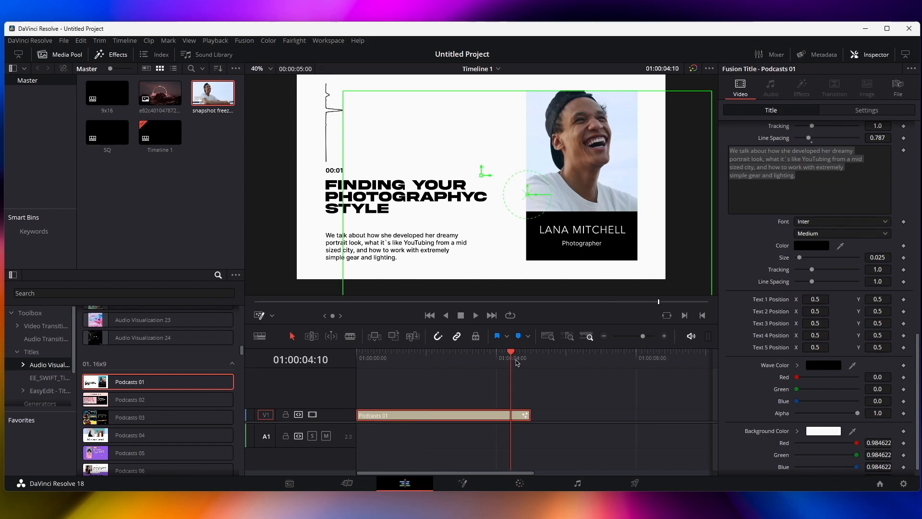
{"action": "scroll", "coordinate": [796, 388], "scroll_direction": "down", "scroll_amount": 1}
{"action": "left_click_drag", "start_coordinate": [806, 365], "coordinate": [858, 364]}
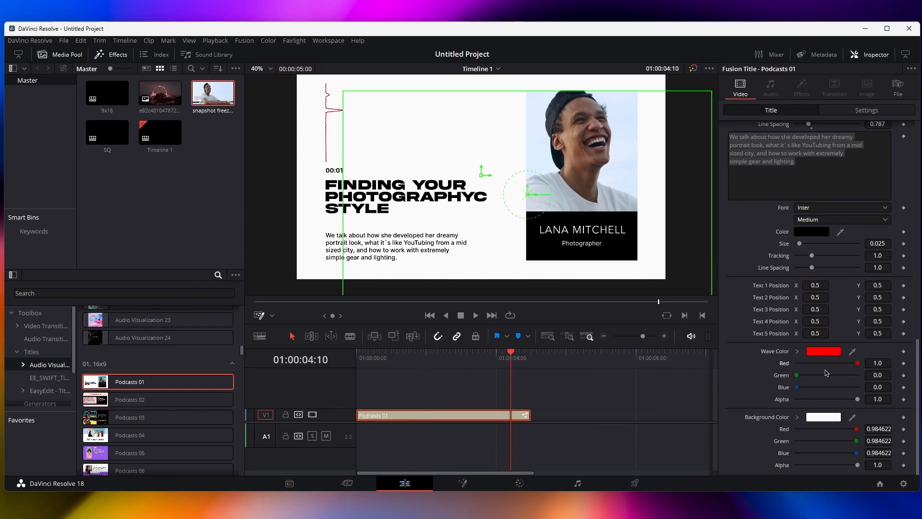
{"action": "left_click_drag", "start_coordinate": [798, 390], "coordinate": [873, 391]}
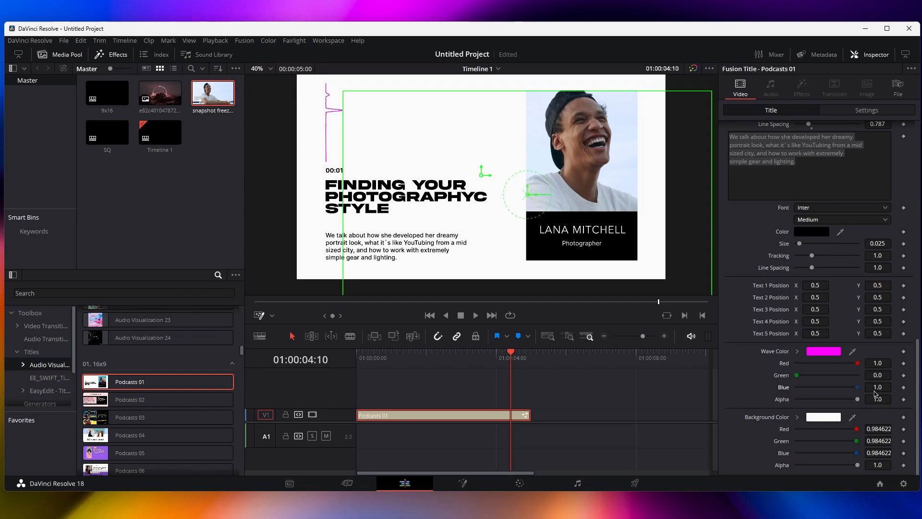
{"action": "key", "text": "ctrl+s"}
Step: Change the Podcasts 01 clip duration to 25 seconds and preview the timer and wave around 18 seconds in
{"action": "right_click", "coordinate": [474, 414]}
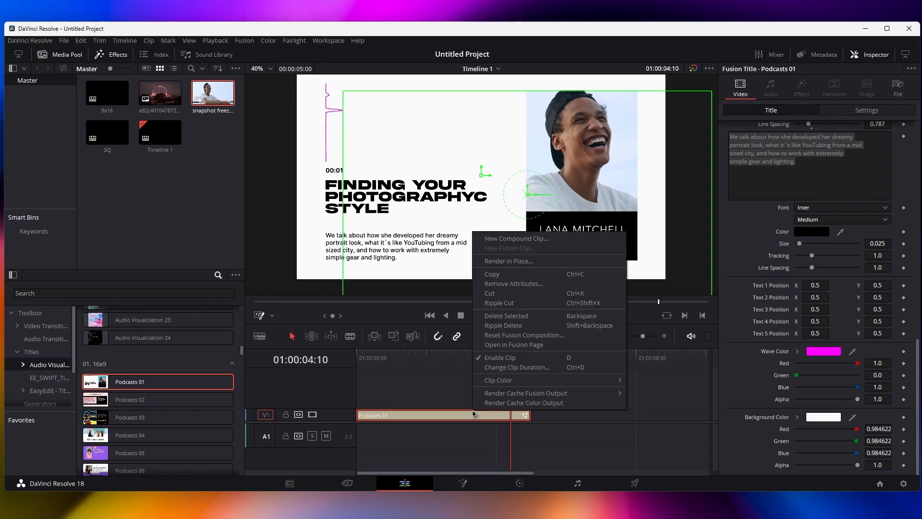
{"action": "left_click", "coordinate": [508, 368]}
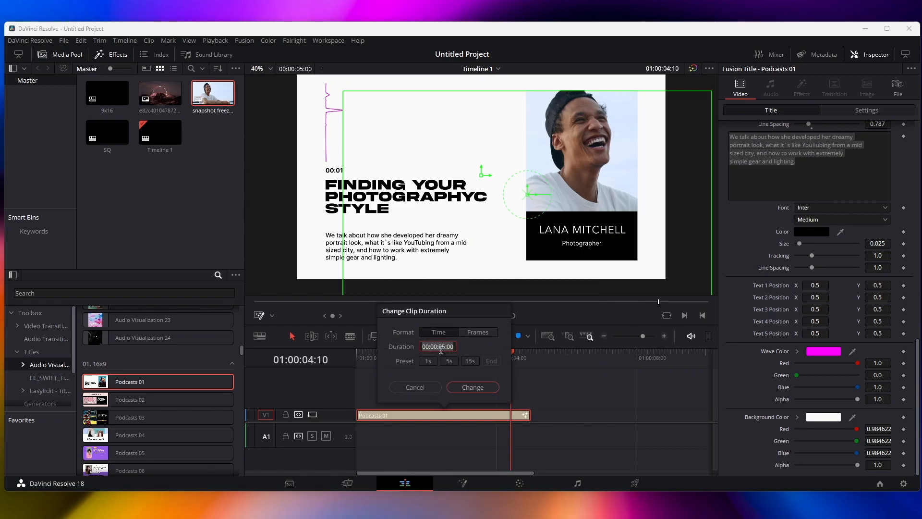
{"action": "type", "text": "500"}
{"action": "left_click", "coordinate": [464, 386]}
{"action": "left_click_drag", "start_coordinate": [642, 336], "coordinate": [636, 337]}
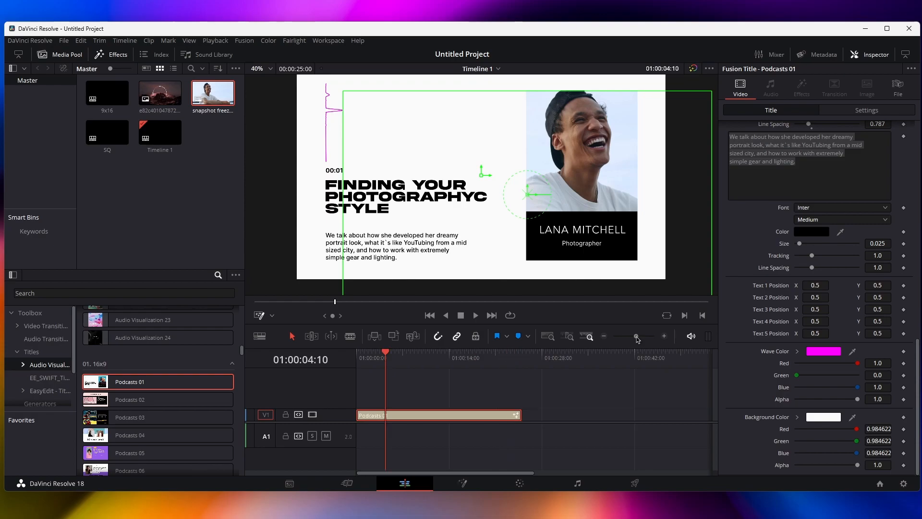
{"action": "left_click_drag", "start_coordinate": [479, 357], "coordinate": [473, 358]}
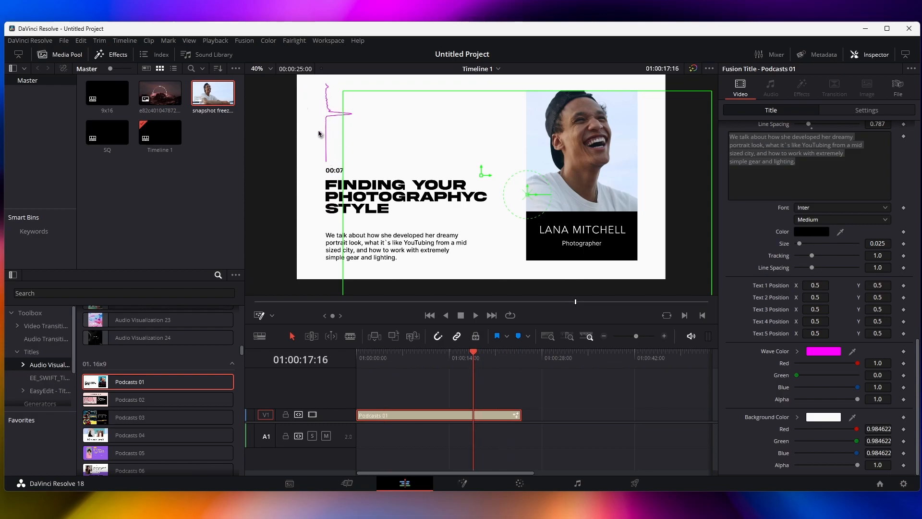
{"action": "mouse_move", "coordinate": [494, 357]}
{"action": "left_mouse_down"}
{"action": "mouse_move", "coordinate": [504, 357]}
{"action": "mouse_move", "coordinate": [477, 357]}
{"action": "left_mouse_up"}
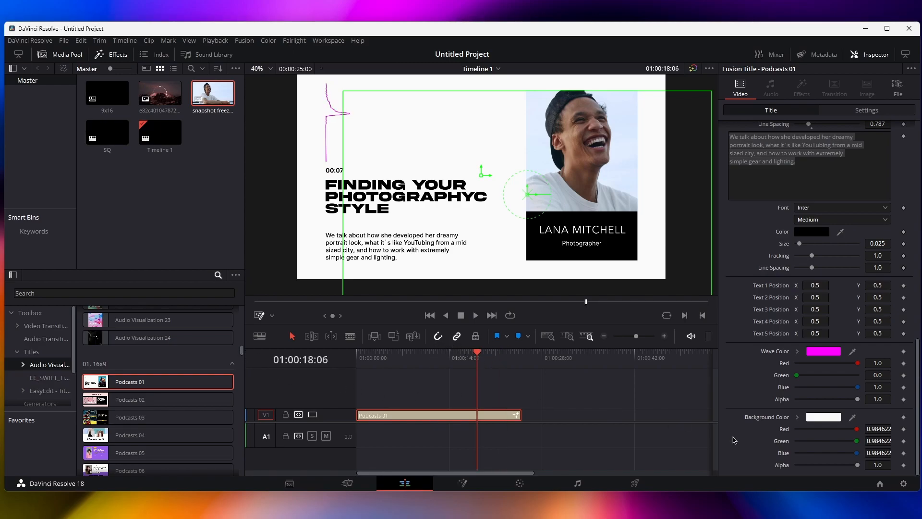
Step: Make the Podcasts 01 background transparent by setting its Red, Green, Blue and Alpha to 0.0
{"action": "left_click_drag", "start_coordinate": [857, 429], "coordinate": [759, 429]}
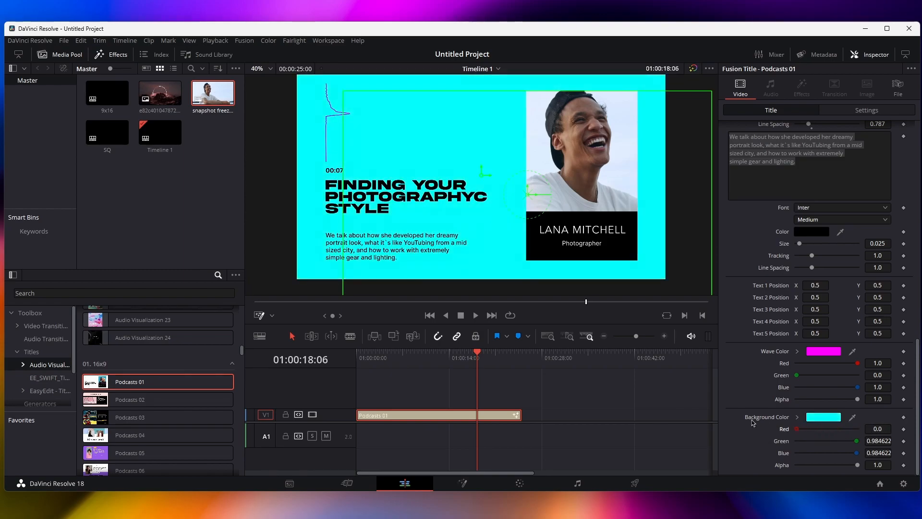
{"action": "left_click_drag", "start_coordinate": [863, 442], "coordinate": [797, 441]}
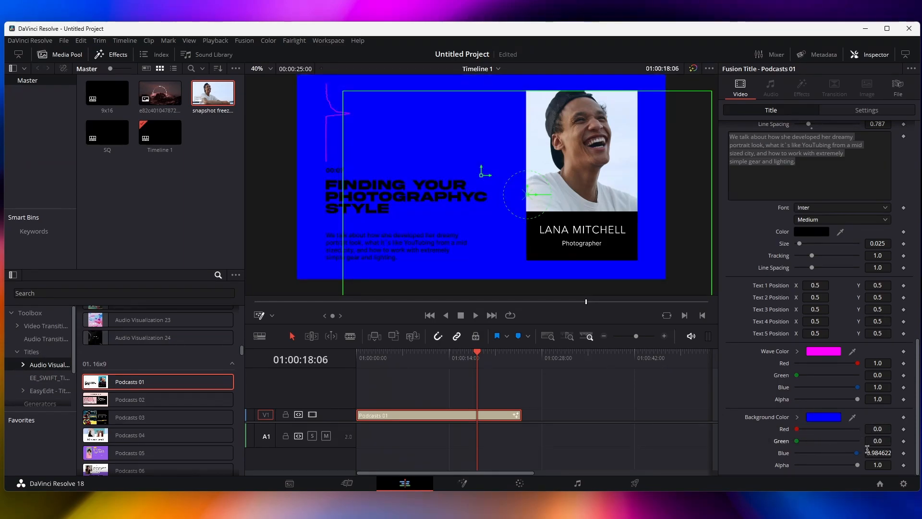
{"action": "left_click_drag", "start_coordinate": [859, 453], "coordinate": [795, 454]}
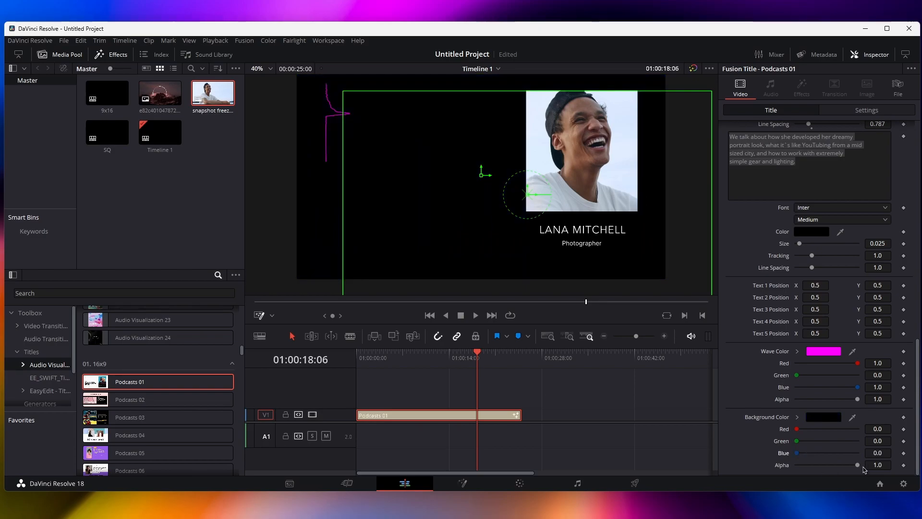
{"action": "left_click_drag", "start_coordinate": [858, 465], "coordinate": [680, 459]}
Step: Move Podcasts 01 up to track V2, add Background 17 beneath it at the same length, and preview around nine seconds in
{"action": "left_click_drag", "start_coordinate": [390, 420], "coordinate": [389, 407]}
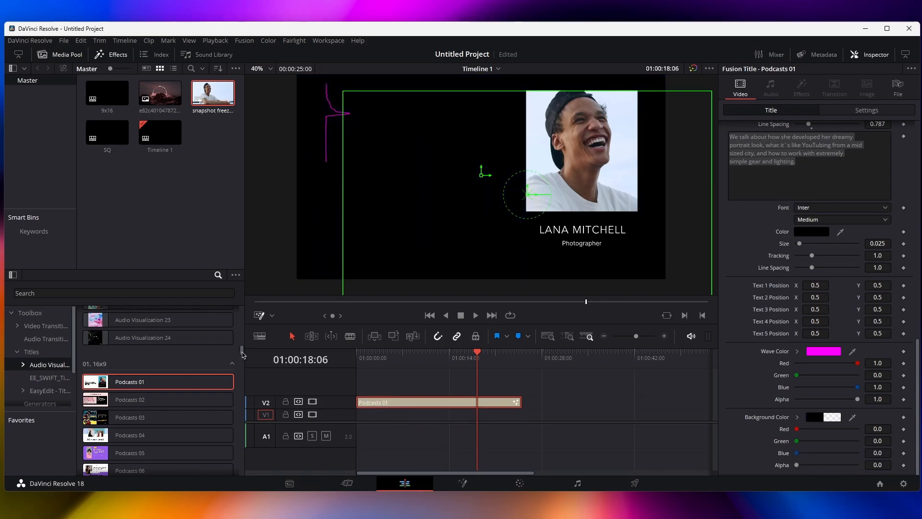
{"action": "left_click_drag", "start_coordinate": [242, 354], "coordinate": [243, 446]}
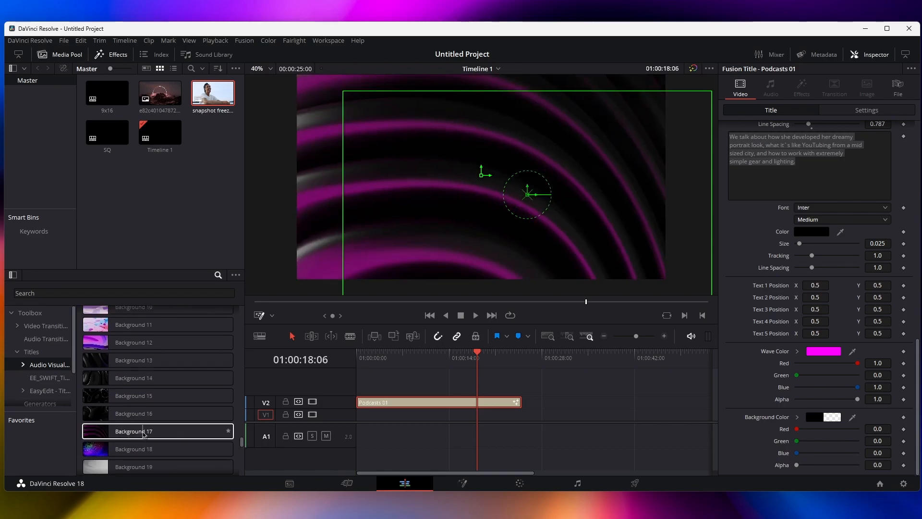
{"action": "left_click_drag", "start_coordinate": [147, 435], "coordinate": [522, 415]}
{"action": "left_click", "coordinate": [403, 359]}
{"action": "mouse_move", "coordinate": [403, 363]}
{"action": "left_mouse_down"}
{"action": "mouse_move", "coordinate": [394, 364]}
{"action": "mouse_move", "coordinate": [420, 368]}
{"action": "left_mouse_up"}
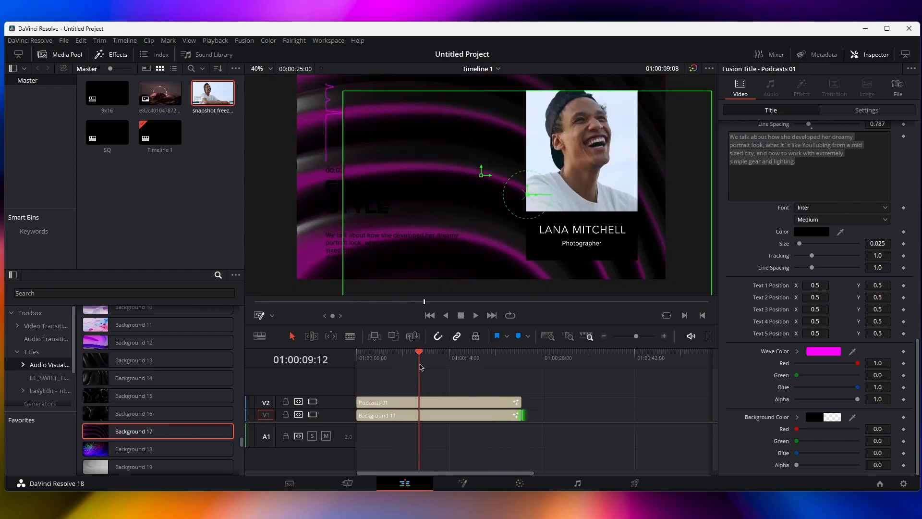
Step: Change the description text color of the Podcasts 01 title to orange #ffb700
{"action": "left_click", "coordinate": [417, 403]}
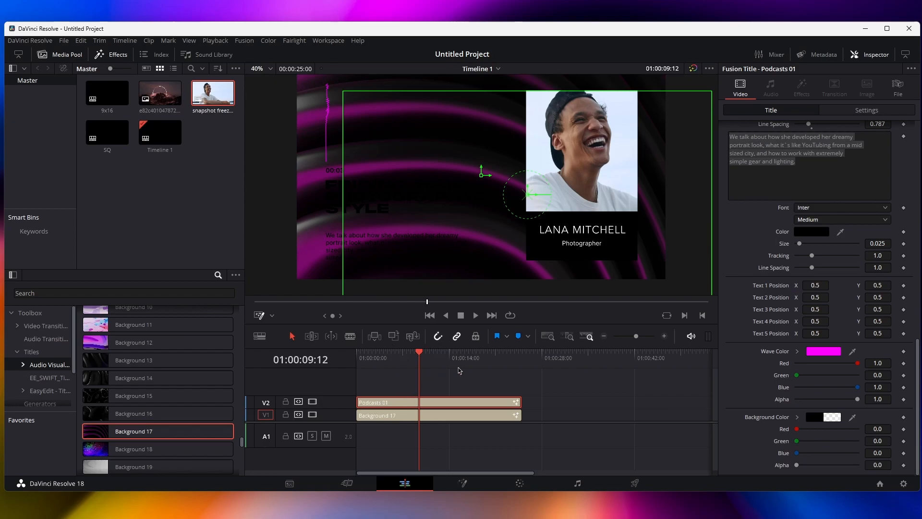
{"action": "left_click_drag", "start_coordinate": [545, 236], "coordinate": [570, 176]}
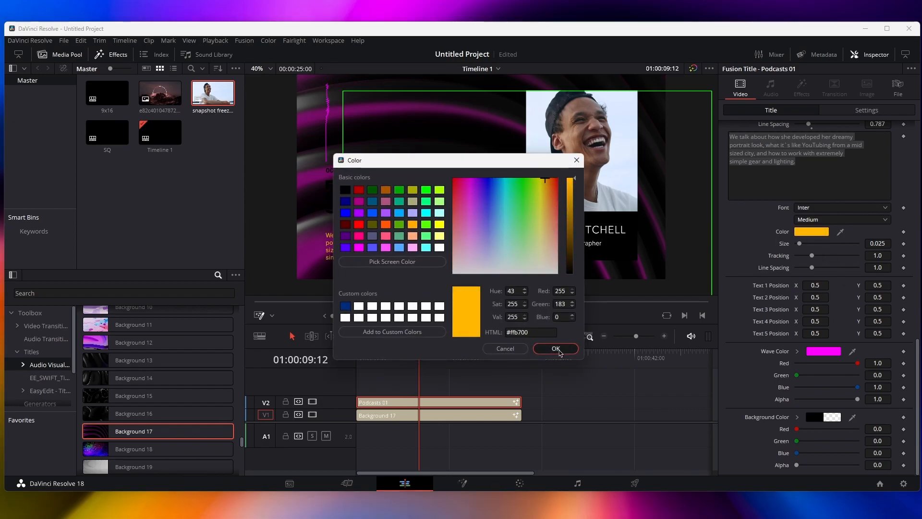
{"action": "left_click", "coordinate": [556, 348]}
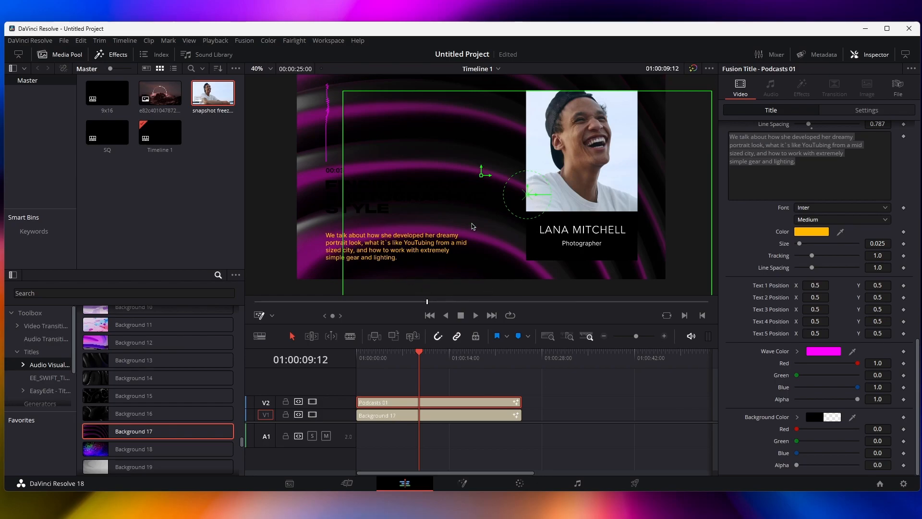
Step: Remove Background 17 from the timeline and return the Podcasts 01 clip to track V1
{"action": "left_click", "coordinate": [382, 416]}
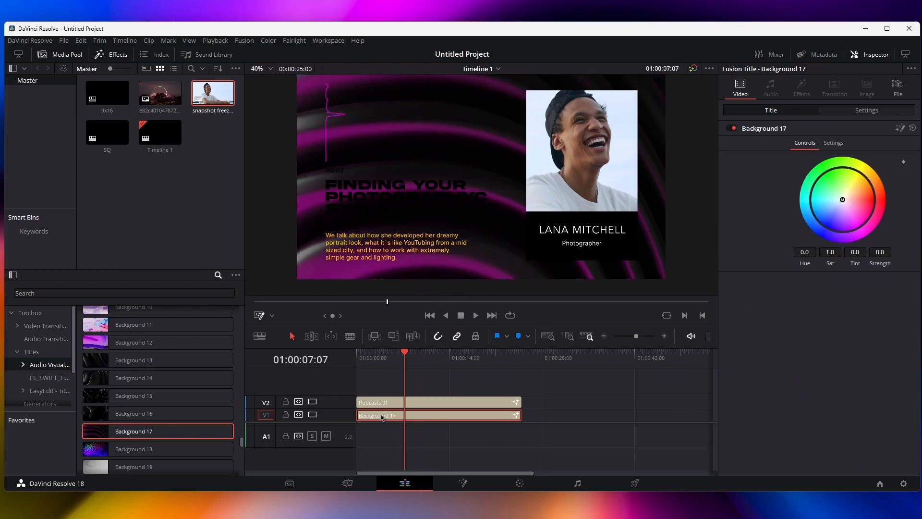
{"action": "key", "text": "Delete"}
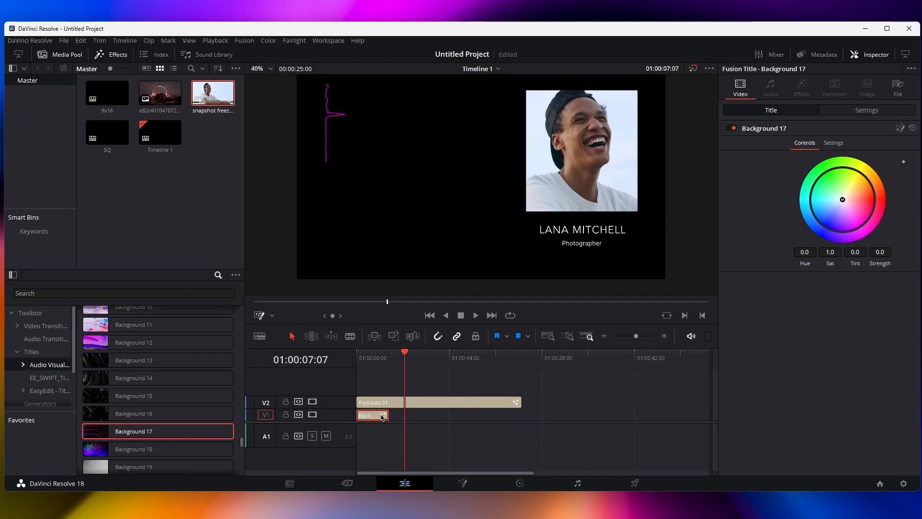
{"action": "left_click", "coordinate": [382, 416]}
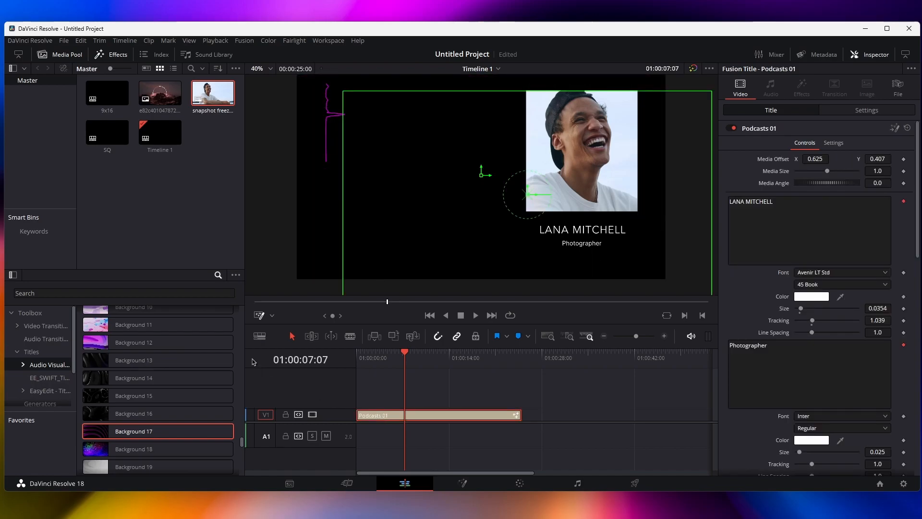
Step: Place the Lower Third 02 title at the start of Timeline 1 and delete the remaining Podcasts 01 clip
{"action": "left_click_drag", "start_coordinate": [243, 442], "coordinate": [250, 391]}
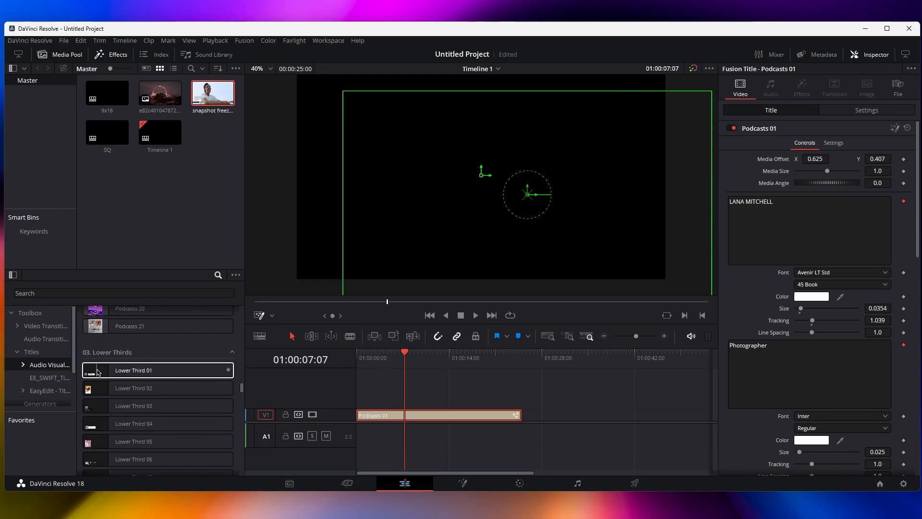
{"action": "left_click", "coordinate": [177, 388]}
{"action": "left_click_drag", "start_coordinate": [178, 388], "coordinate": [358, 416]}
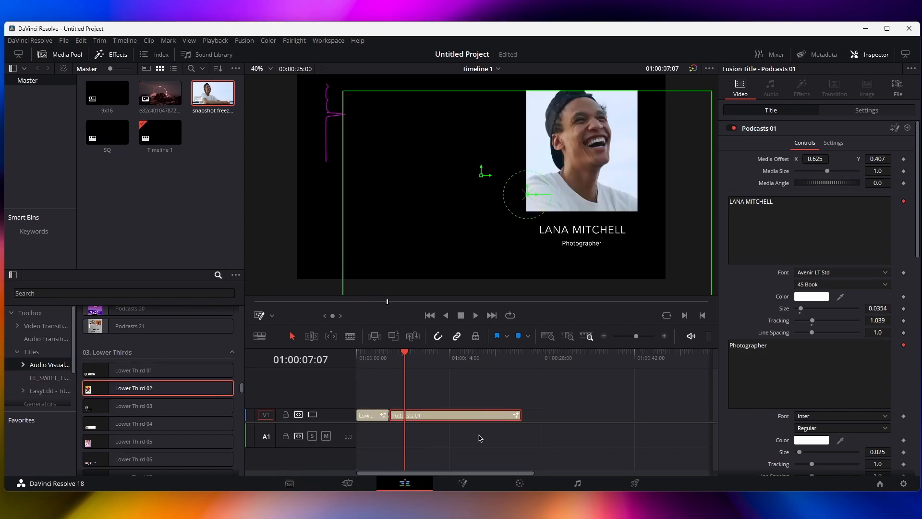
{"action": "key", "text": "Delete"}
Step: In the Fusion composition, connect the snapshot freeze frame image to the Lower Third 02 node's input, and reselect its clip on the edit timeline
{"action": "left_click_drag", "start_coordinate": [373, 361], "coordinate": [378, 361]}
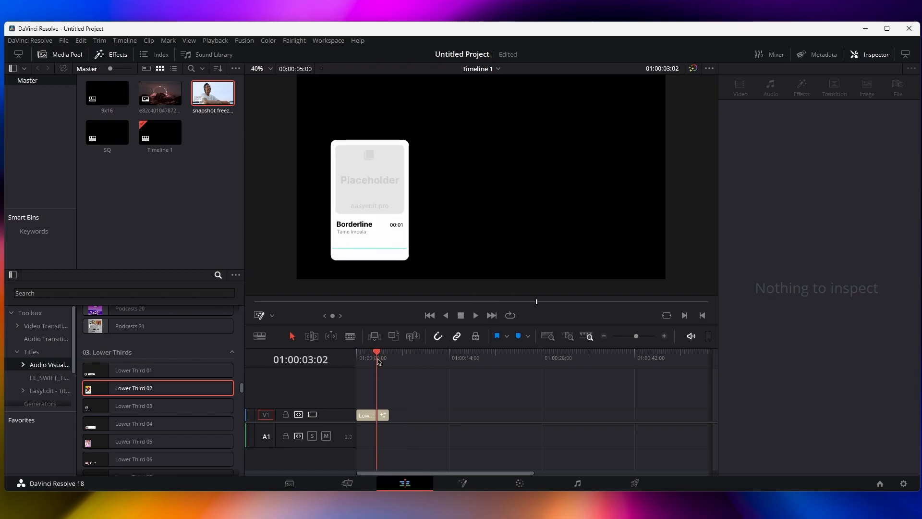
{"action": "left_click", "coordinate": [371, 415]}
{"action": "left_click", "coordinate": [463, 483]}
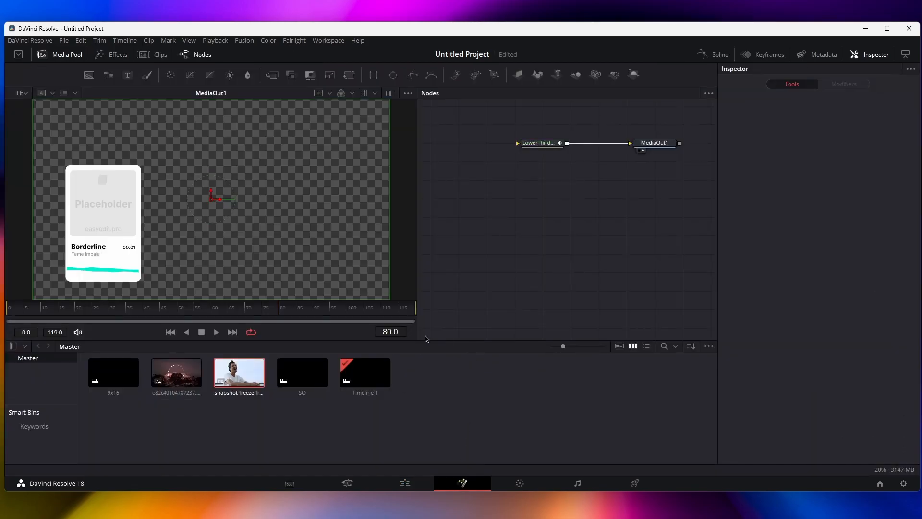
{"action": "left_click_drag", "start_coordinate": [237, 377], "coordinate": [519, 143]}
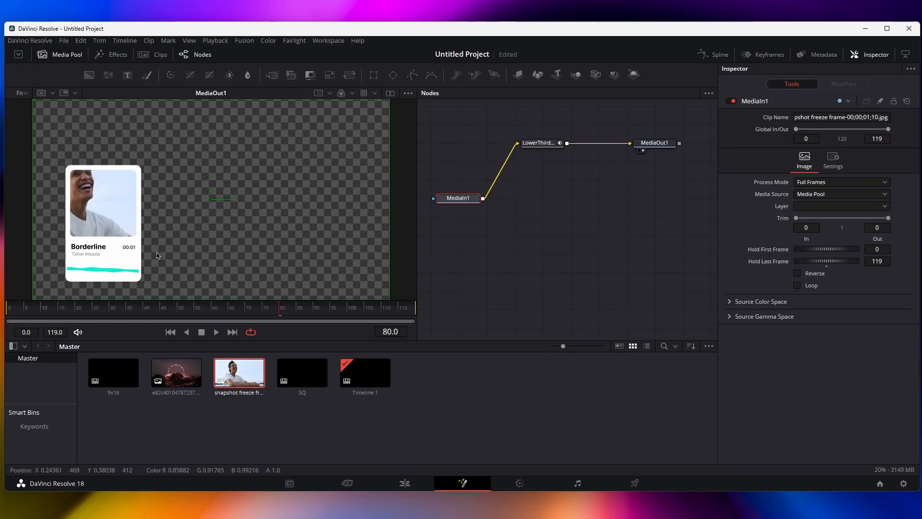
{"action": "left_click", "coordinate": [404, 483]}
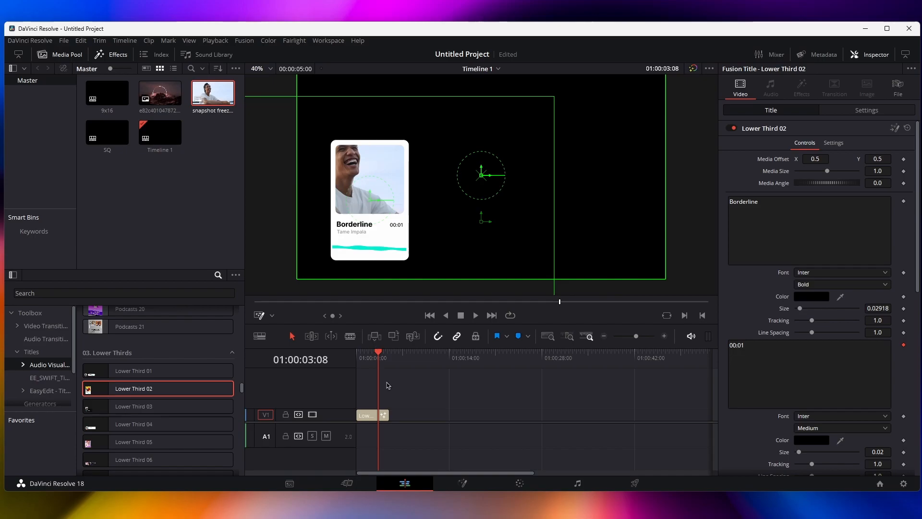
{"action": "left_click_drag", "start_coordinate": [644, 337], "coordinate": [645, 337]}
{"action": "left_click", "coordinate": [544, 413]}
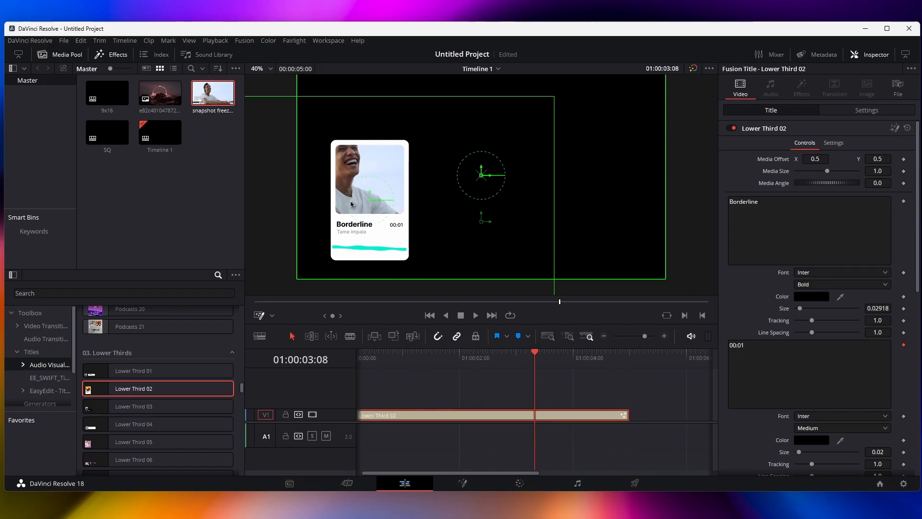
Step: Turn the Lower Third 02 bar color blue by setting its red and green values to 0.0
{"action": "scroll", "coordinate": [767, 255], "scroll_direction": "down", "scroll_amount": 5}
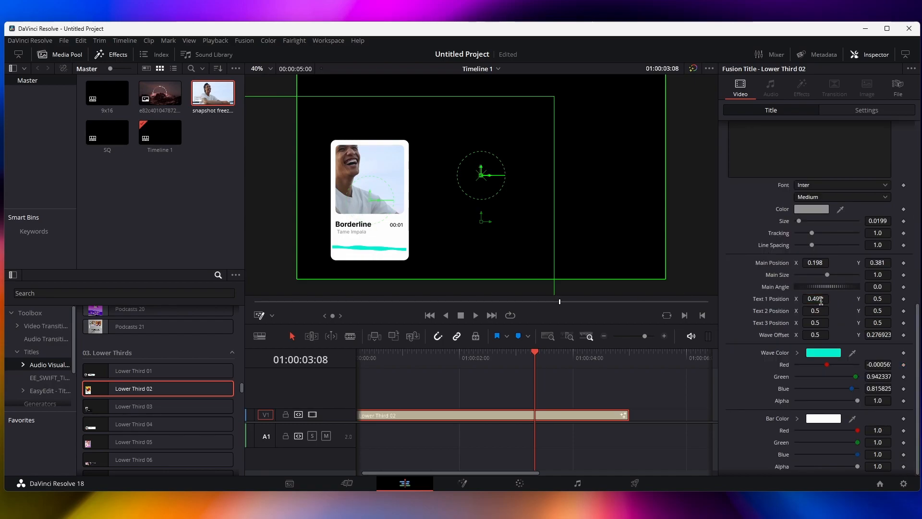
{"action": "scroll", "coordinate": [755, 434], "scroll_direction": "down", "scroll_amount": 1}
{"action": "left_click_drag", "start_coordinate": [860, 431], "coordinate": [788, 427]}
{"action": "left_click_drag", "start_coordinate": [851, 439], "coordinate": [786, 445]}
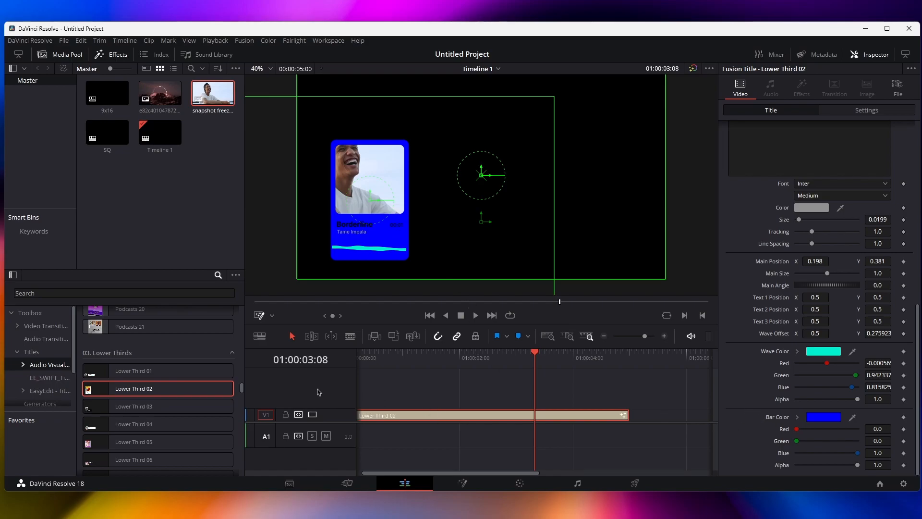
Step: Replace the Lower Third 02 clip with the Lower Third 23 title on Timeline 1 and review its text, position and color controls
{"action": "scroll", "coordinate": [138, 420], "scroll_direction": "down", "scroll_amount": 5}
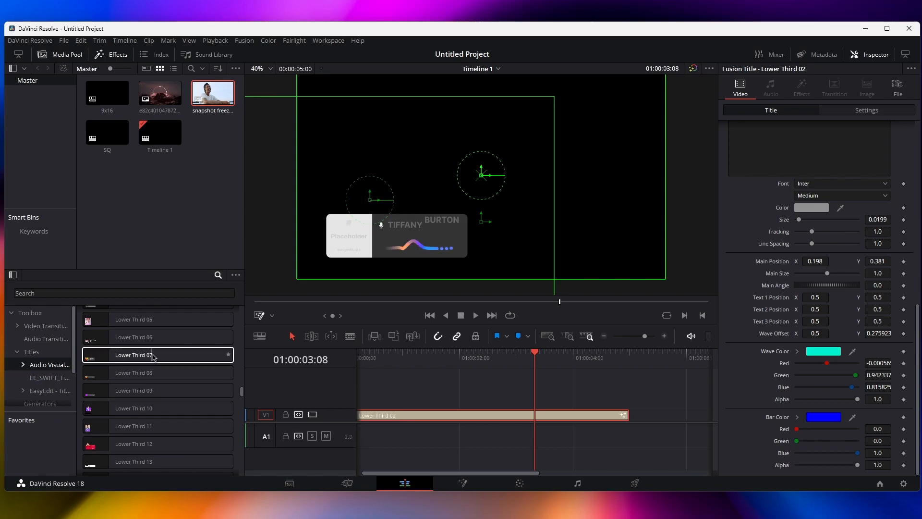
{"action": "scroll", "coordinate": [175, 355], "scroll_direction": "down", "scroll_amount": 5}
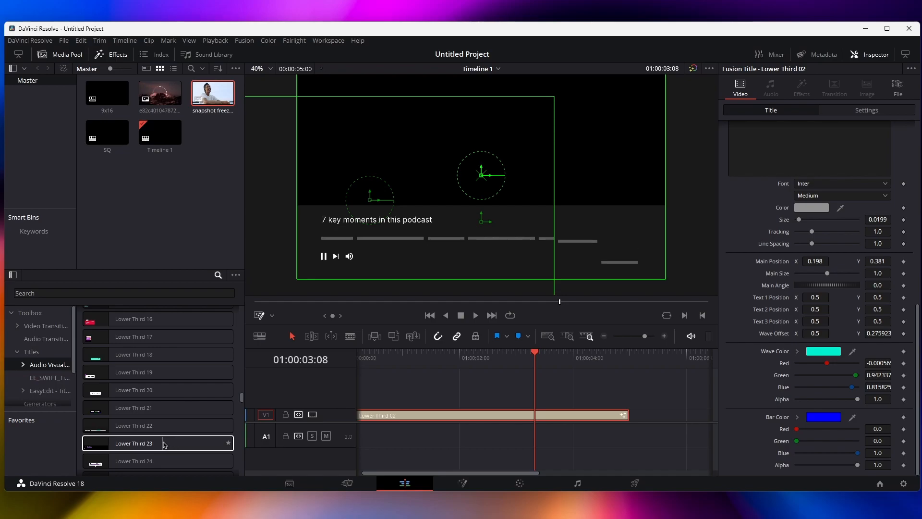
{"action": "left_click", "coordinate": [221, 439]}
{"action": "left_click_drag", "start_coordinate": [222, 438], "coordinate": [586, 365]}
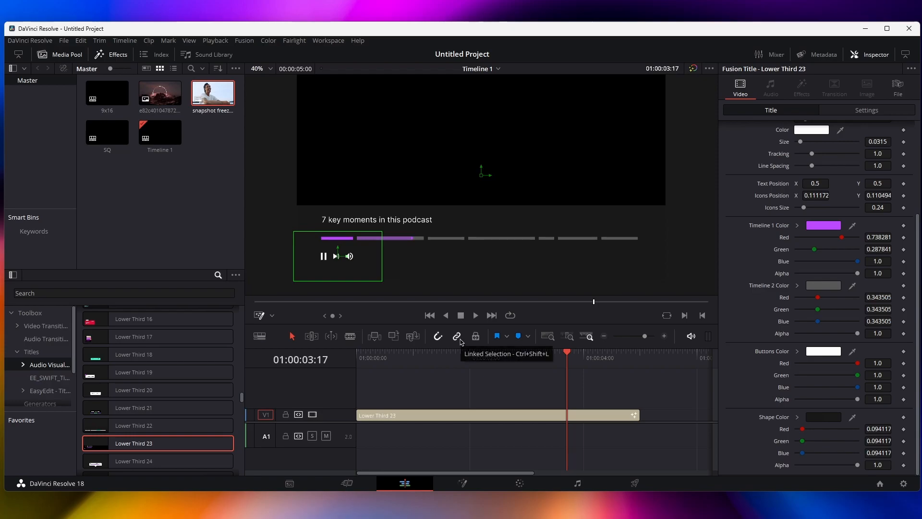
{"action": "scroll", "coordinate": [750, 231], "scroll_direction": "up", "scroll_amount": 5}
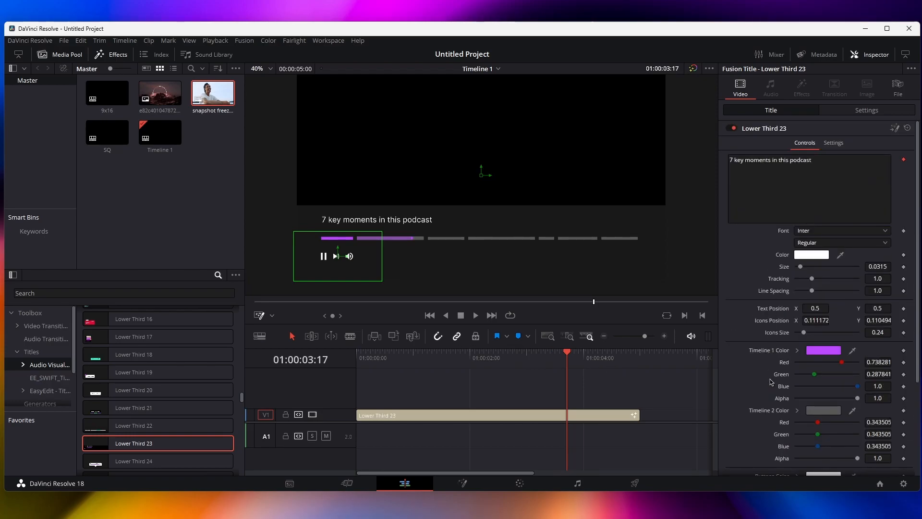
{"action": "scroll", "coordinate": [771, 381], "scroll_direction": "down", "scroll_amount": 4}
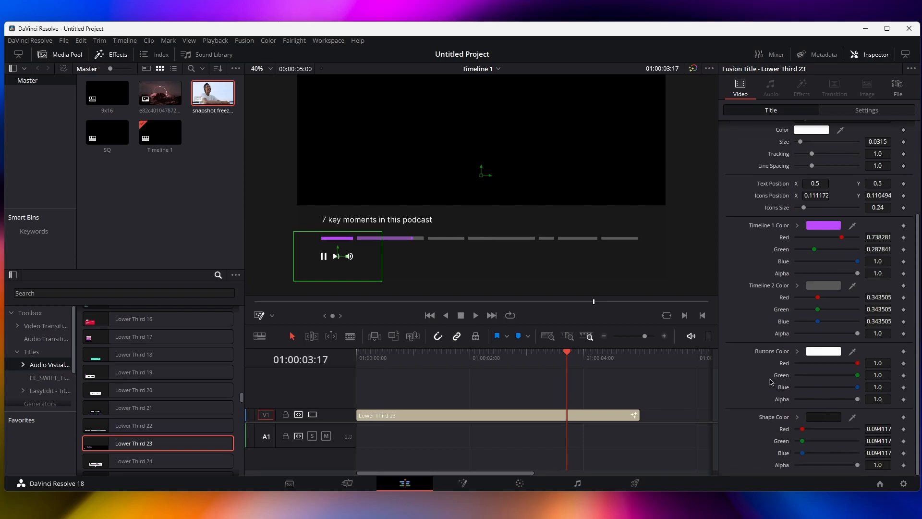
Step: Replace the Lower Third 23 clip with Cover Title 03 and preview its animation up to 01:00:04:09
{"action": "left_click_drag", "start_coordinate": [241, 398], "coordinate": [239, 401]}
{"action": "left_click", "coordinate": [96, 383]}
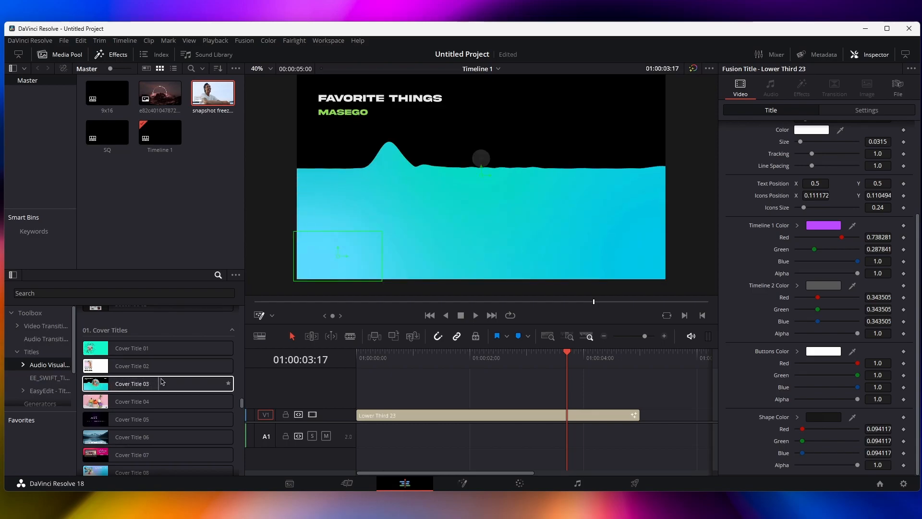
{"action": "scroll", "coordinate": [121, 425], "scroll_direction": "down", "scroll_amount": 1}
{"action": "scroll", "coordinate": [121, 425], "scroll_direction": "down", "scroll_amount": 1}
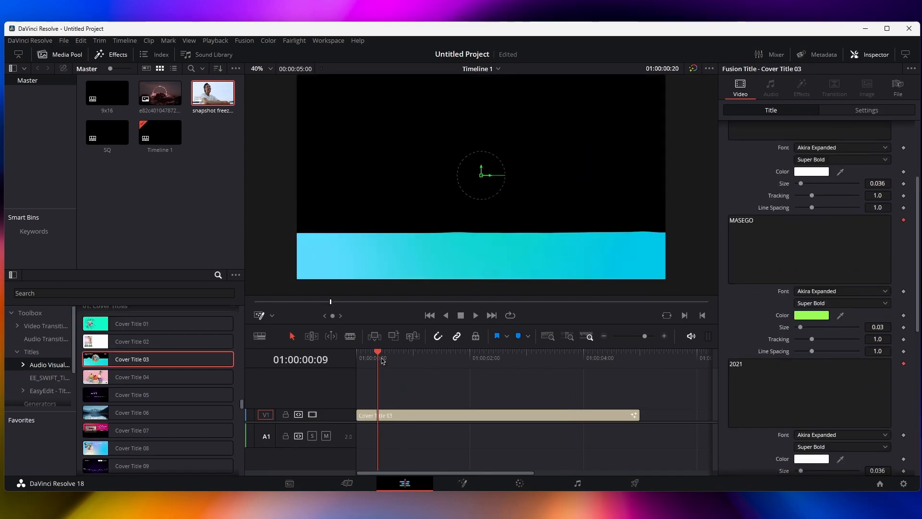
{"action": "left_click_drag", "start_coordinate": [382, 360], "coordinate": [616, 358]}
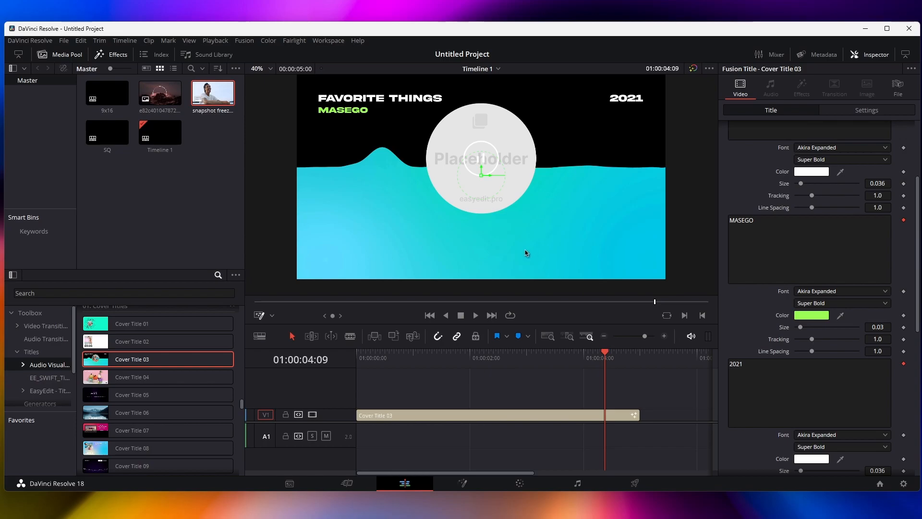
Step: In the Fusion composition, connect the snapshot freeze frame image to the CoverTitle03 node's input and return to the edit timeline
{"action": "left_click", "coordinate": [462, 483]}
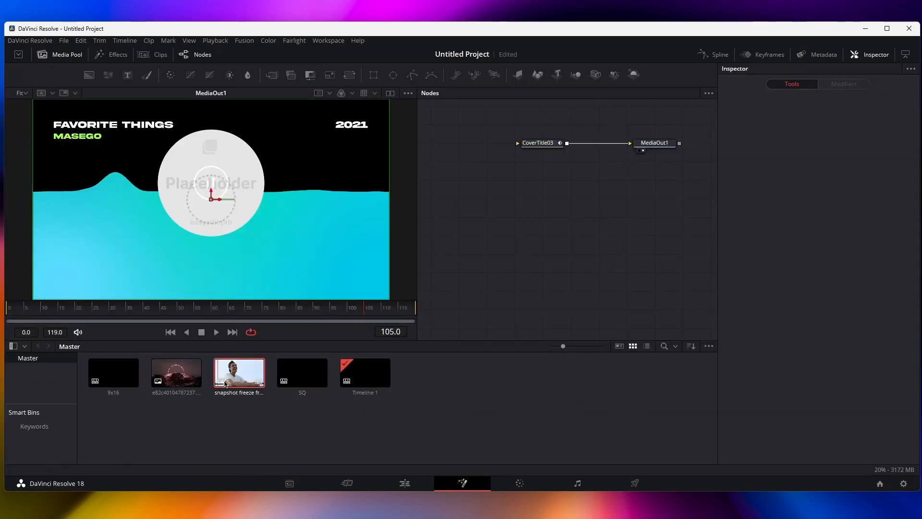
{"action": "left_click_drag", "start_coordinate": [453, 219], "coordinate": [523, 143]}
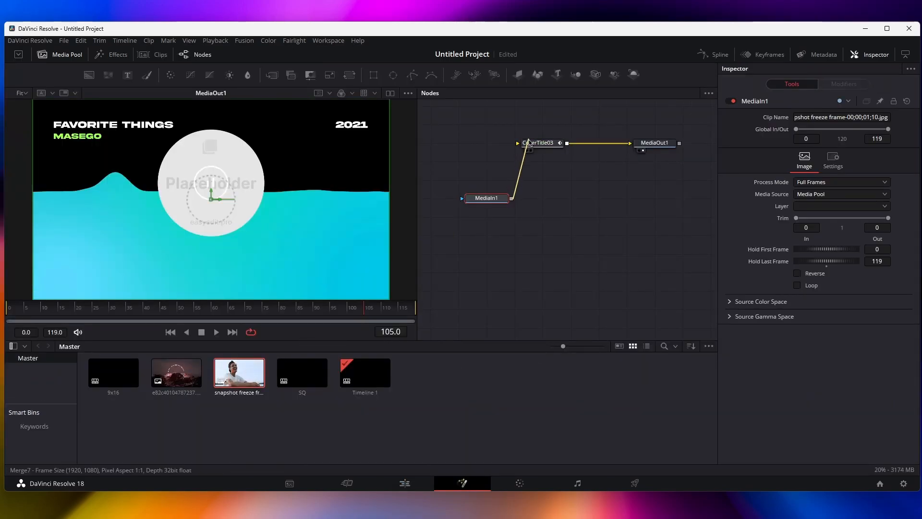
{"action": "left_click", "coordinate": [404, 482]}
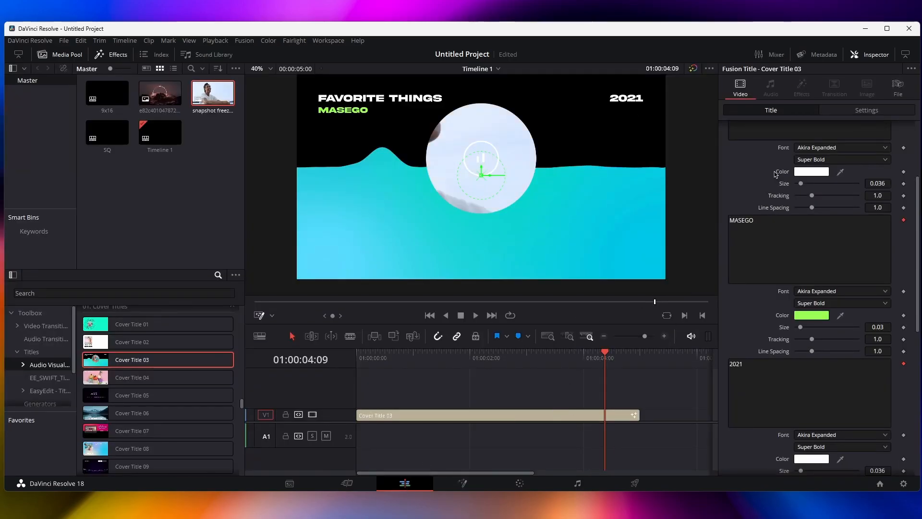
Step: Set the Cover Title 03 media offset X to 0.635 and the media size to 0.8
{"action": "scroll", "coordinate": [775, 174], "scroll_direction": "up", "scroll_amount": 4}
{"action": "mouse_move", "coordinate": [815, 158]}
{"action": "left_mouse_down"}
{"action": "mouse_move", "coordinate": [829, 170]}
{"action": "mouse_move", "coordinate": [822, 167]}
{"action": "left_mouse_up"}
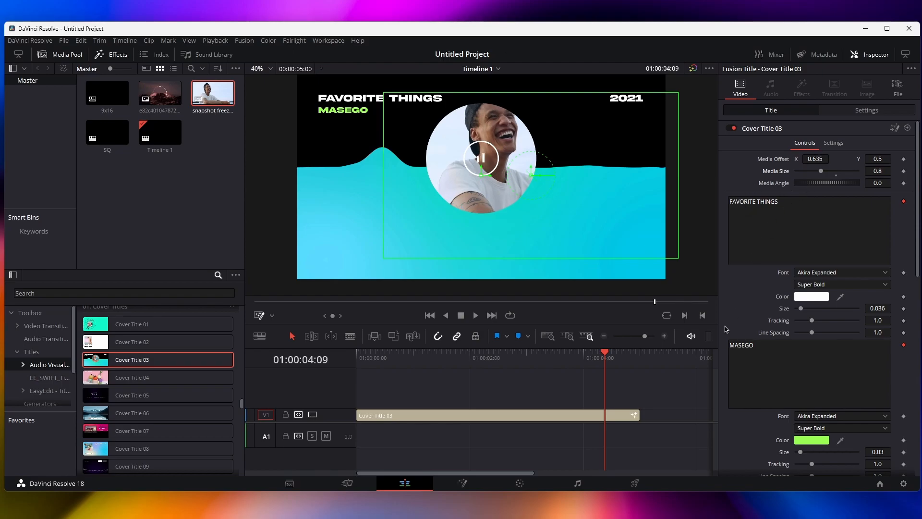
Step: Set the Cover Title 03 icon color to blue and shift the wave gradient to orange with hue 0.56961 and saturation about 1.604
{"action": "scroll", "coordinate": [754, 310], "scroll_direction": "down", "scroll_amount": 1}
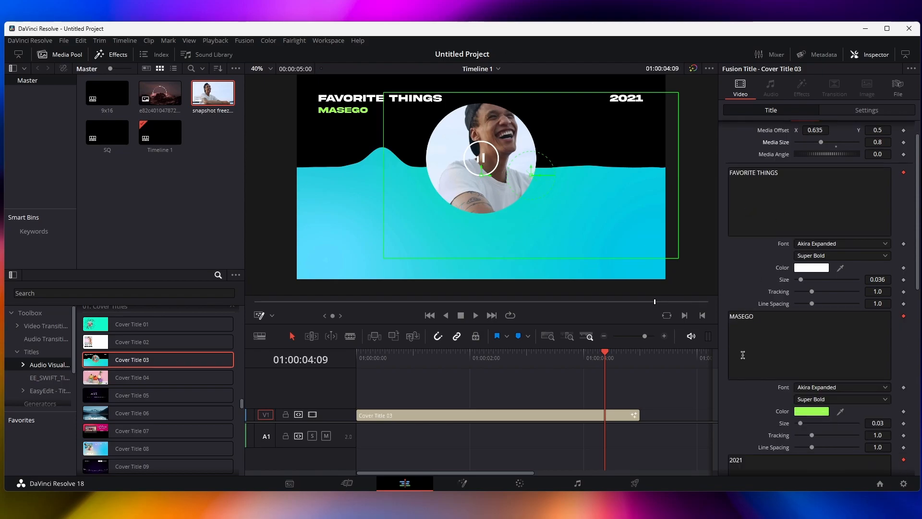
{"action": "scroll", "coordinate": [743, 355], "scroll_direction": "down", "scroll_amount": 9}
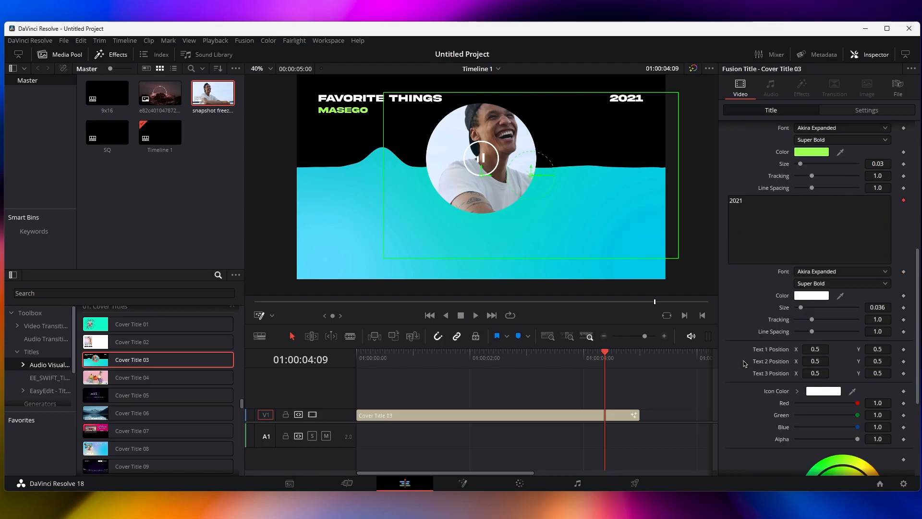
{"action": "scroll", "coordinate": [791, 390], "scroll_direction": "down", "scroll_amount": 3}
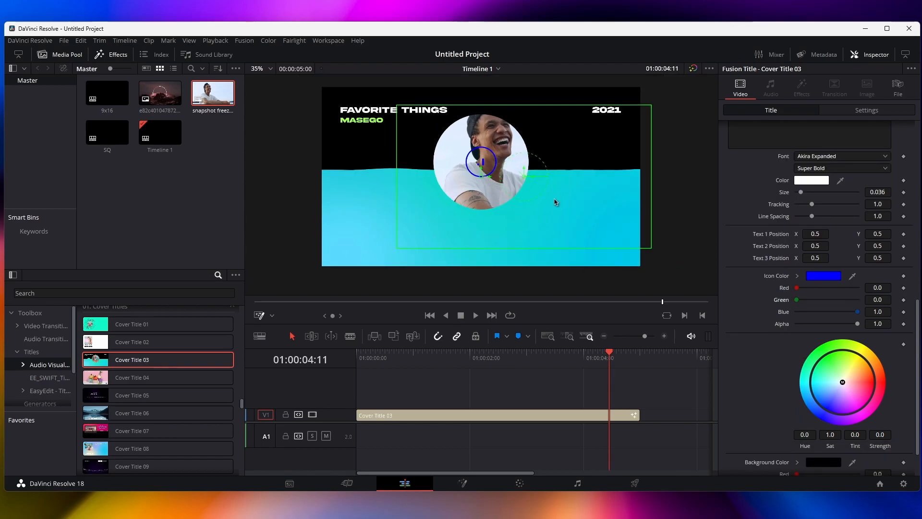
{"action": "scroll", "coordinate": [788, 417], "scroll_direction": "down", "scroll_amount": 2}
{"action": "left_click_drag", "start_coordinate": [836, 375], "coordinate": [880, 336]}
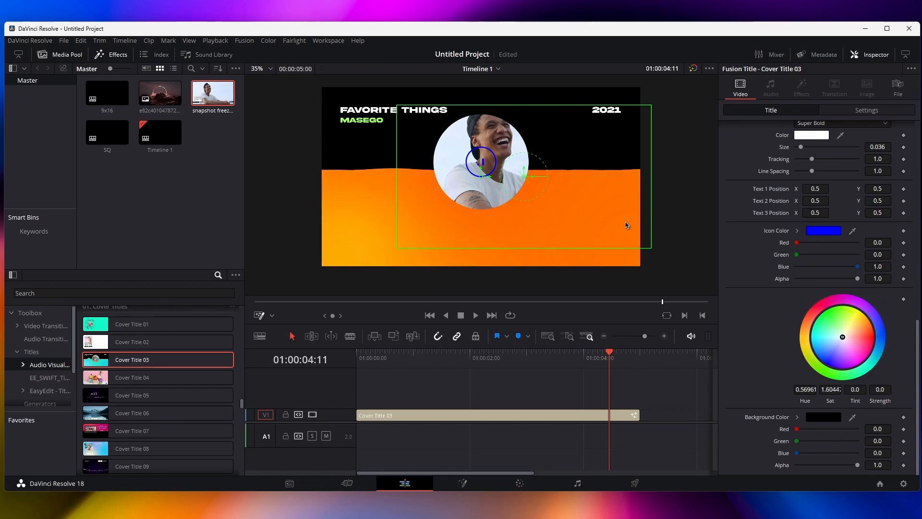
{"action": "key", "text": "ctrl+s"}
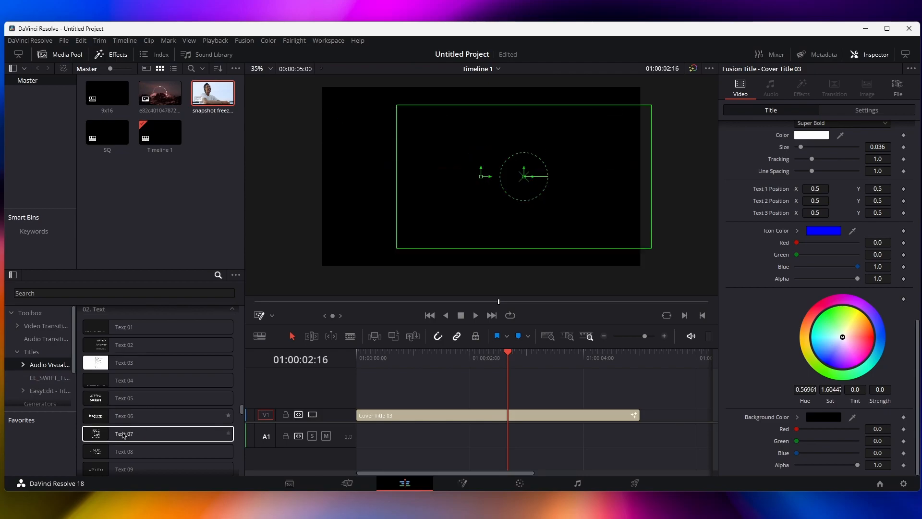
Step: Replace the Cover Title 03 clip with the Typography 09 title on track V1 and preview it up to 01:00:02:13
{"action": "scroll", "coordinate": [139, 423], "scroll_direction": "down", "scroll_amount": 2}
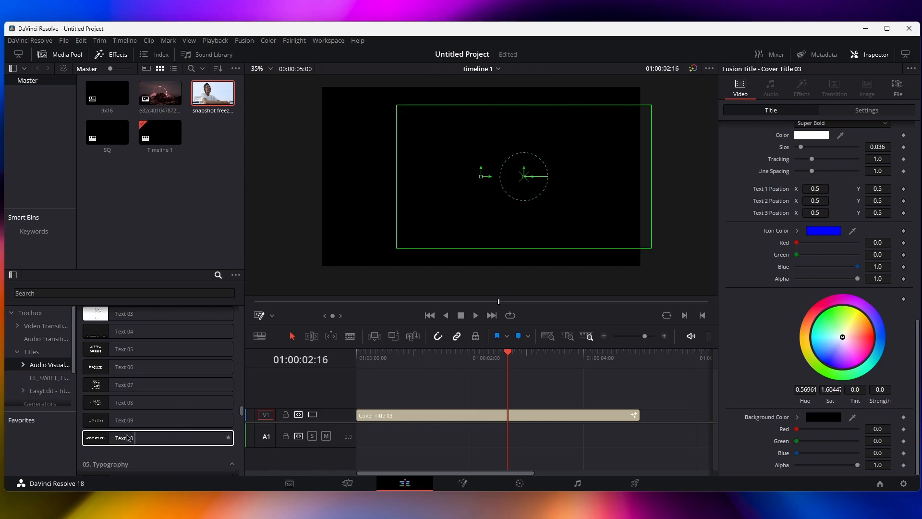
{"action": "scroll", "coordinate": [132, 434], "scroll_direction": "down", "scroll_amount": 4}
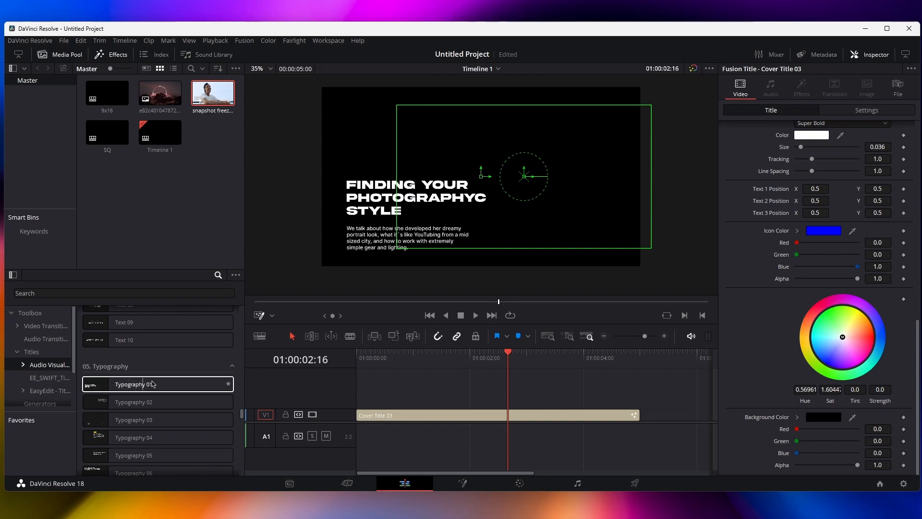
{"action": "scroll", "coordinate": [167, 418], "scroll_direction": "down", "scroll_amount": 4}
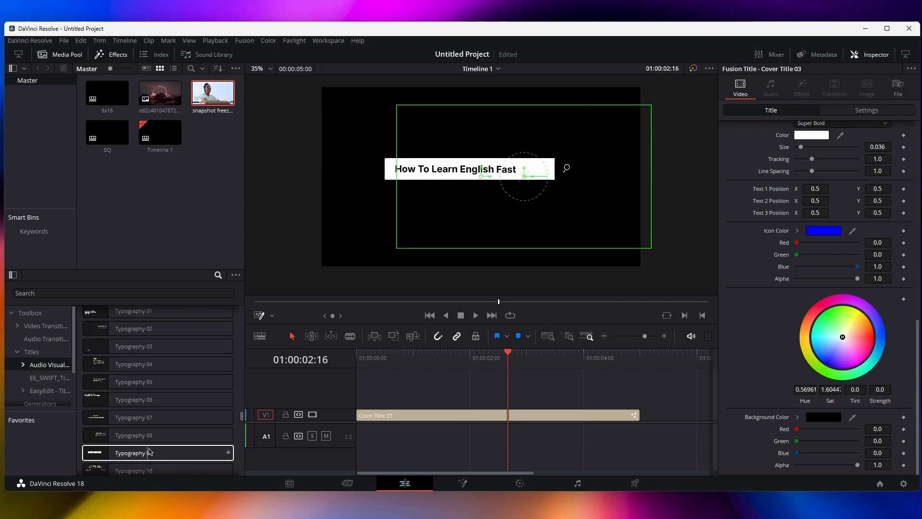
{"action": "scroll", "coordinate": [167, 450], "scroll_direction": "down", "scroll_amount": 1}
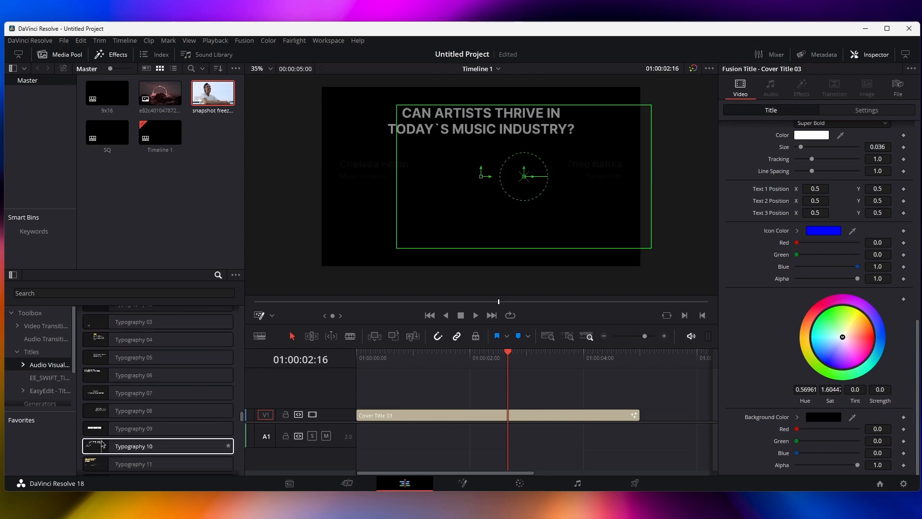
{"action": "left_click_drag", "start_coordinate": [118, 430], "coordinate": [356, 416]}
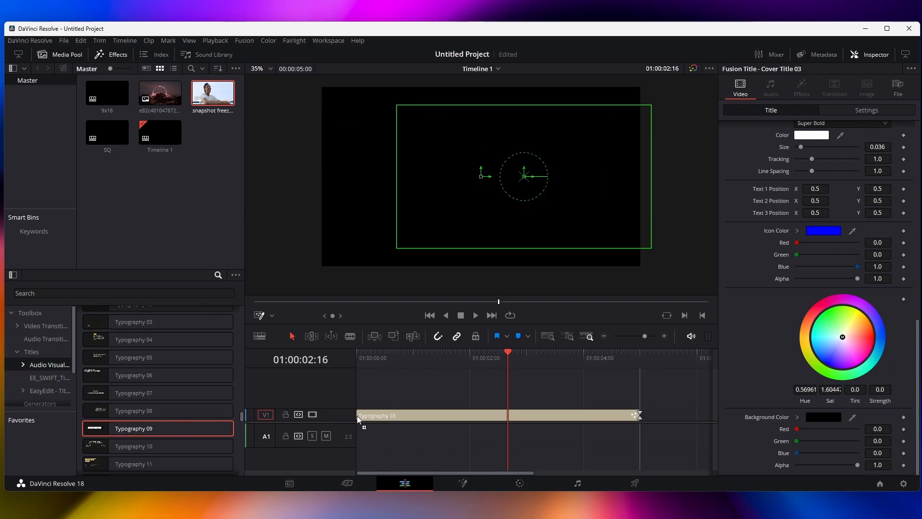
{"action": "left_click_drag", "start_coordinate": [384, 361], "coordinate": [500, 358]}
Step: Change the Typography 09 title text to "Channel Name", keeping the Inter font
{"action": "left_click", "coordinate": [452, 416]}
{"action": "left_click", "coordinate": [780, 206]}
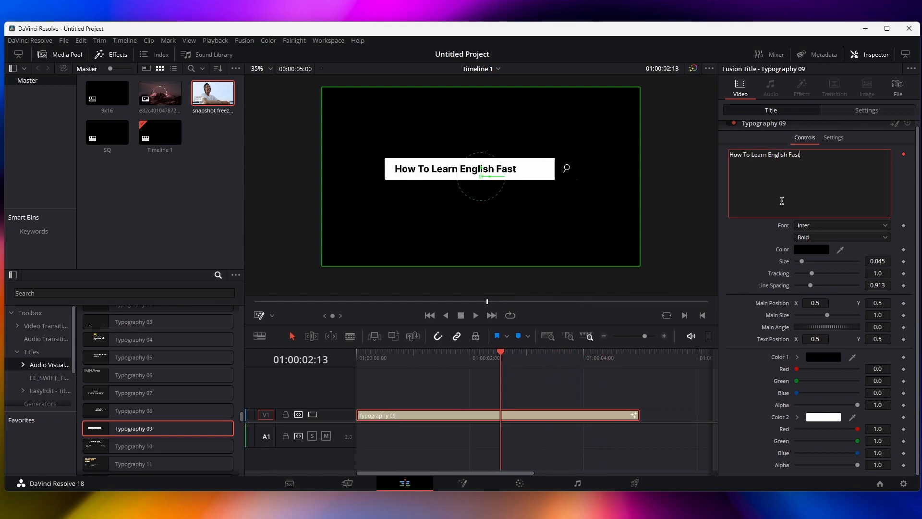
{"action": "key", "text": "ctrl+a"}
{"action": "type", "text": "Chan"}
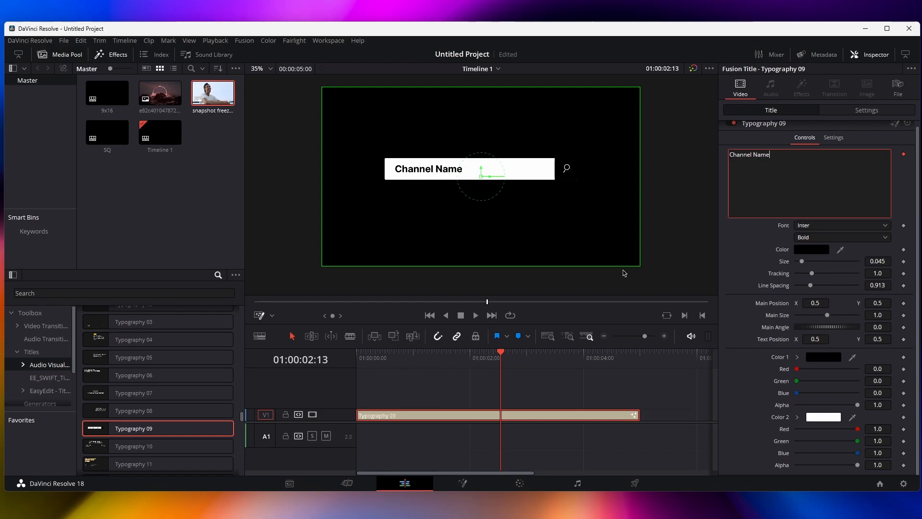
{"action": "left_click", "coordinate": [743, 250]}
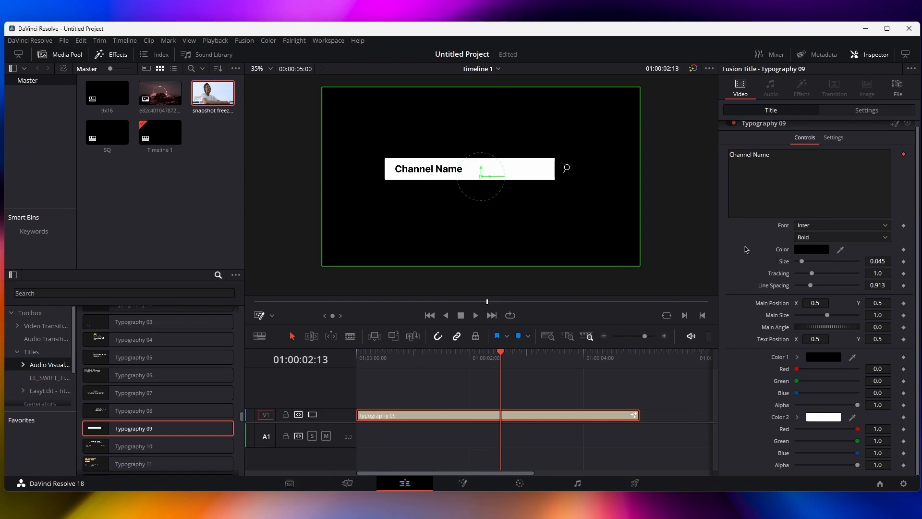
{"action": "left_click", "coordinate": [818, 226]}
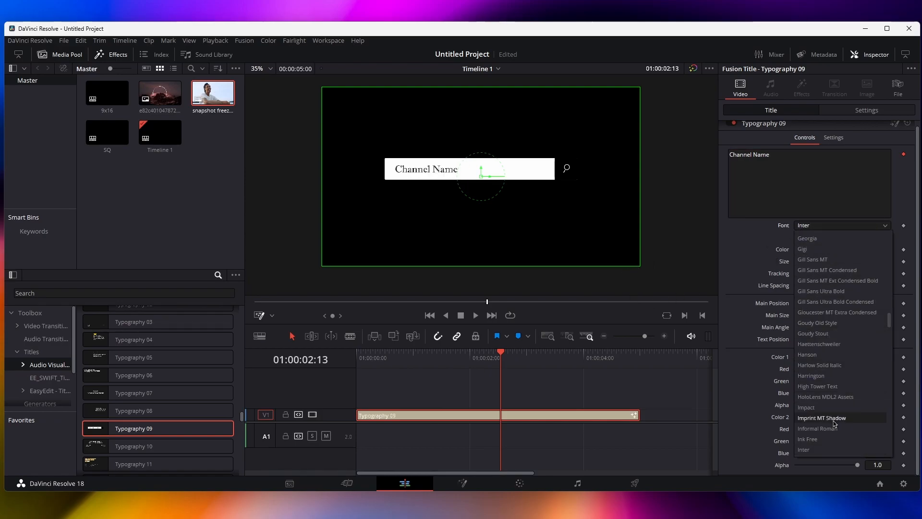
{"action": "left_click", "coordinate": [738, 223]}
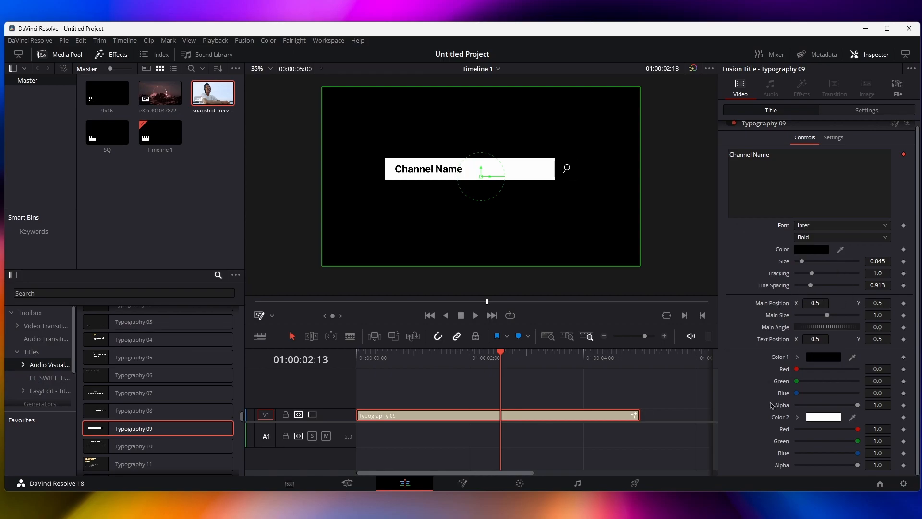
Step: Set Typography 09's Color 1 to red with red 1.0 and Color 2 to yellow with blue 0.0
{"action": "left_click_drag", "start_coordinate": [797, 368], "coordinate": [878, 372]}
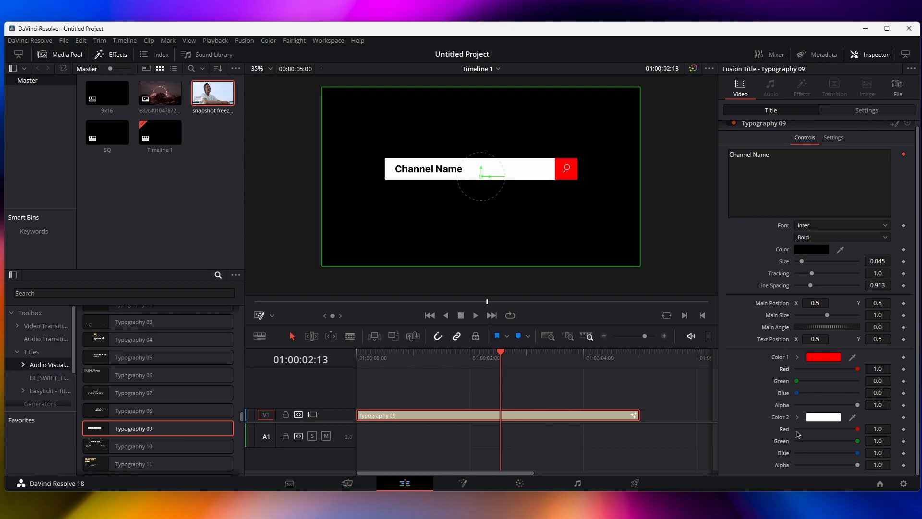
{"action": "left_click_drag", "start_coordinate": [858, 430], "coordinate": [760, 447]}
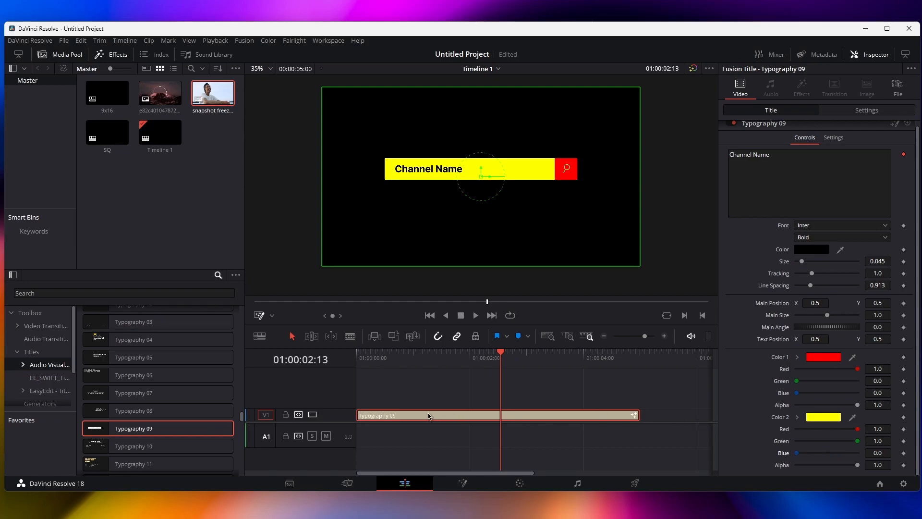
Step: Move the Typography 09 clip up to track V2 and place the mountain PNG image beneath it on V1
{"action": "left_click_drag", "start_coordinate": [411, 418], "coordinate": [401, 409]}
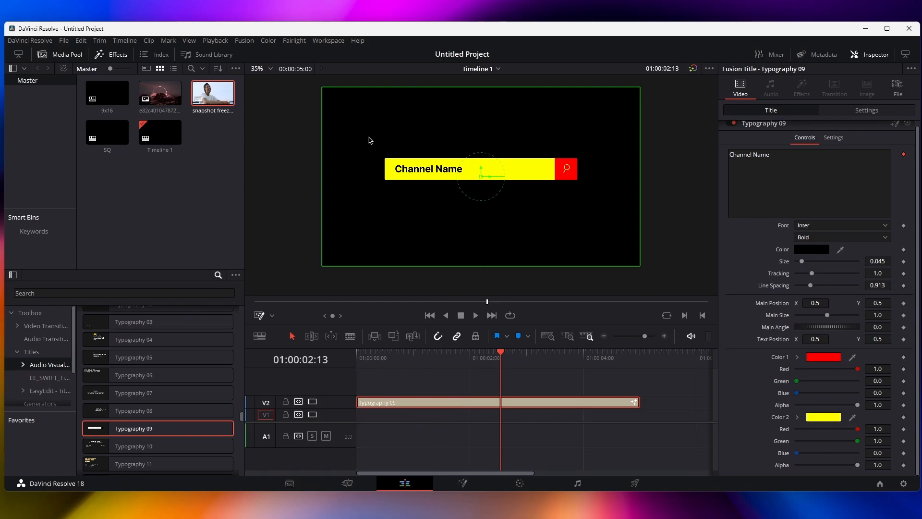
{"action": "left_click_drag", "start_coordinate": [160, 93], "coordinate": [360, 414]}
{"action": "left_click_drag", "start_coordinate": [449, 358], "coordinate": [471, 366]}
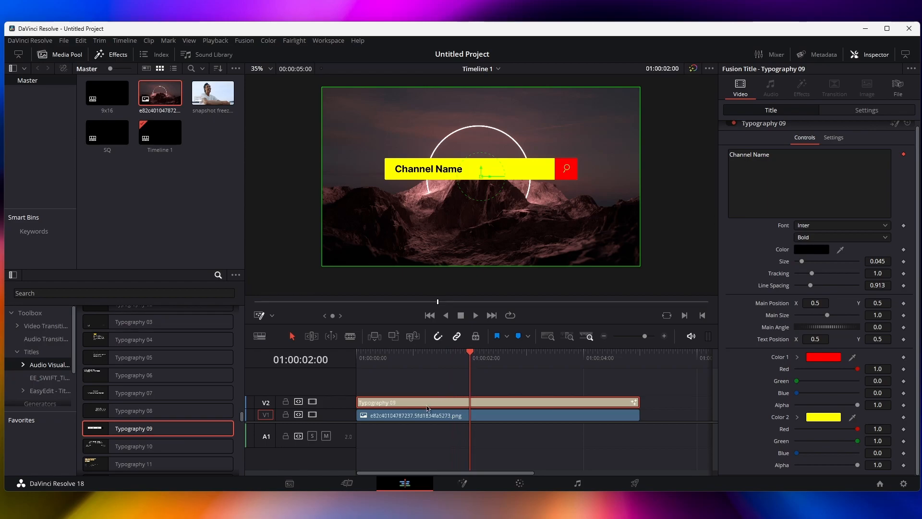
Step: Delete the mountain image from track V1 and place Background 12 beneath the Typography 09 clip
{"action": "left_click", "coordinate": [417, 416]}
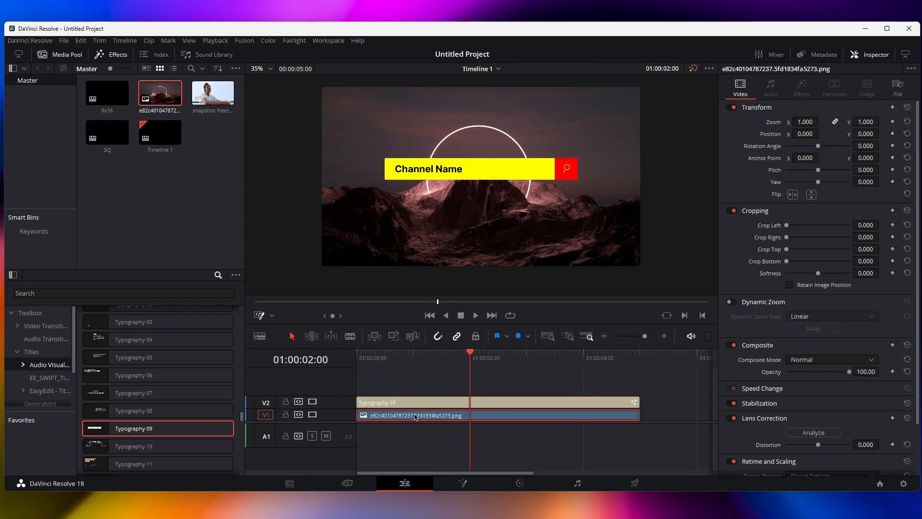
{"action": "key", "text": "Delete"}
{"action": "scroll", "coordinate": [159, 413], "scroll_direction": "down", "scroll_amount": 10}
{"action": "left_click_drag", "start_coordinate": [107, 359], "coordinate": [359, 414]}
{"action": "left_click_drag", "start_coordinate": [420, 363], "coordinate": [455, 363]}
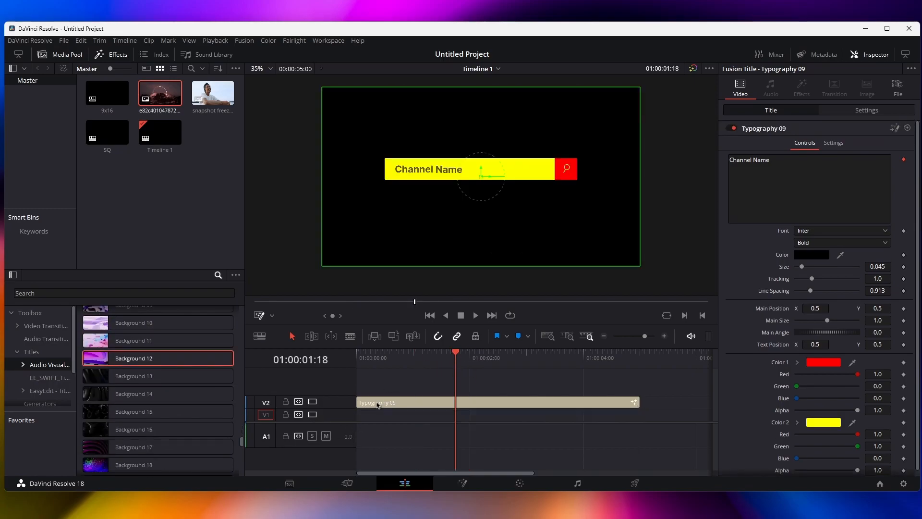
Step: Move the Typography 09 clip down to track V1, replace it with Background 05 and preview the background's motion
{"action": "left_click_drag", "start_coordinate": [378, 404], "coordinate": [378, 416]}
{"action": "left_click", "coordinate": [432, 359]}
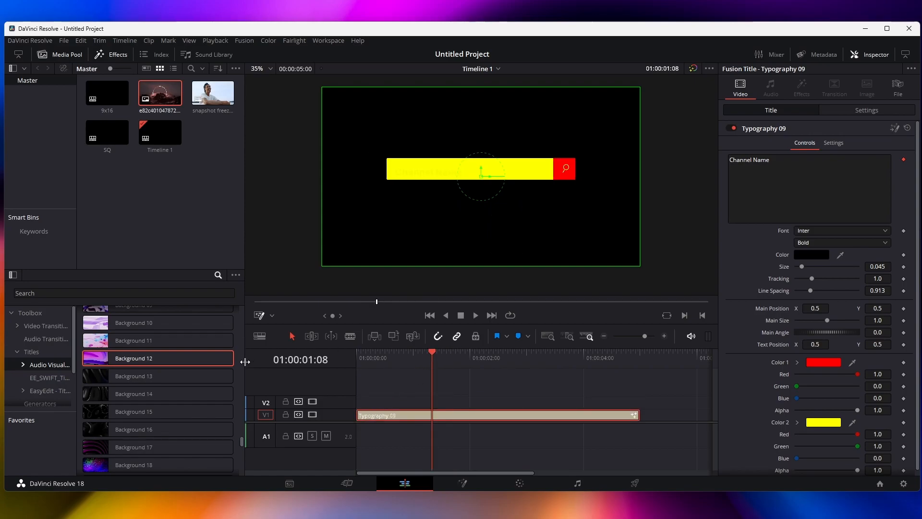
{"action": "scroll", "coordinate": [242, 435], "scroll_direction": "down", "scroll_amount": 15}
{"action": "scroll", "coordinate": [233, 385], "scroll_direction": "down", "scroll_amount": 12}
{"action": "left_click_drag", "start_coordinate": [433, 361], "coordinate": [484, 361]}
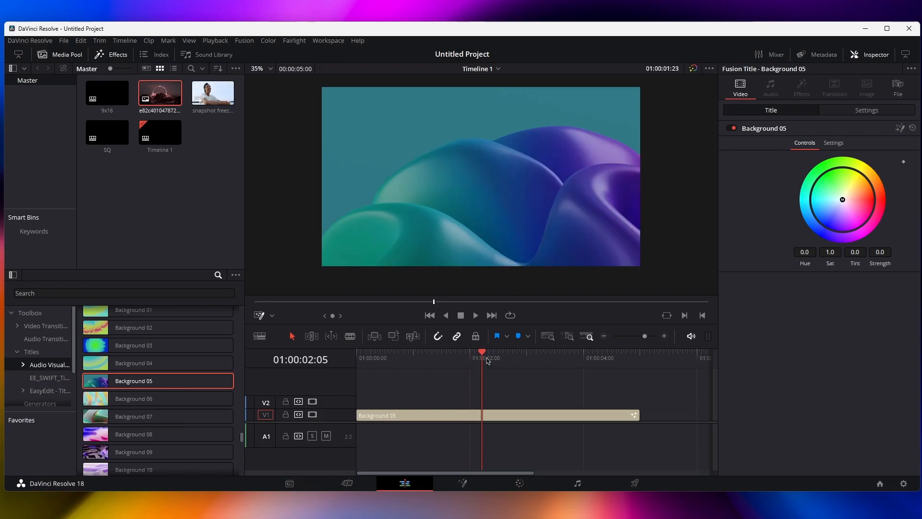
Step: Inspect Background 05's node on the Fusion page and shift its clip colors to hue about -0.34 and saturation about 0.95
{"action": "left_click", "coordinate": [462, 483]}
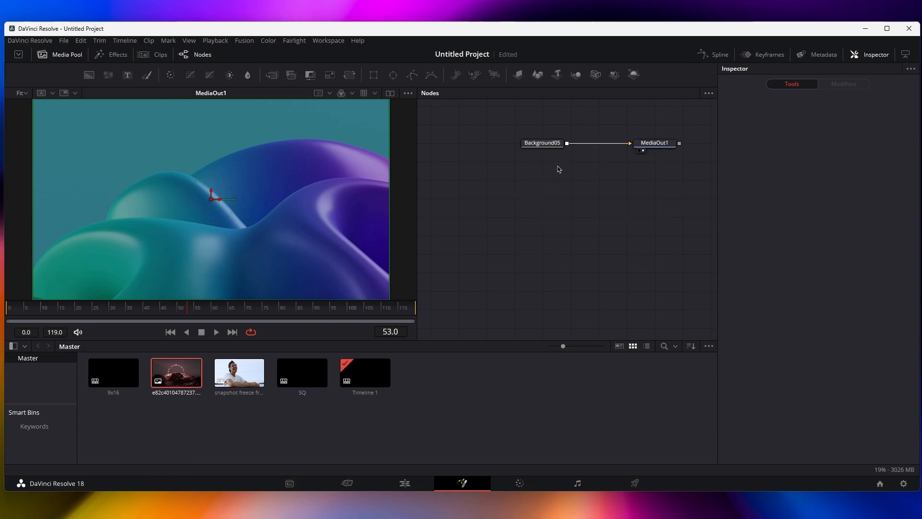
{"action": "mouse_move", "coordinate": [546, 146]}
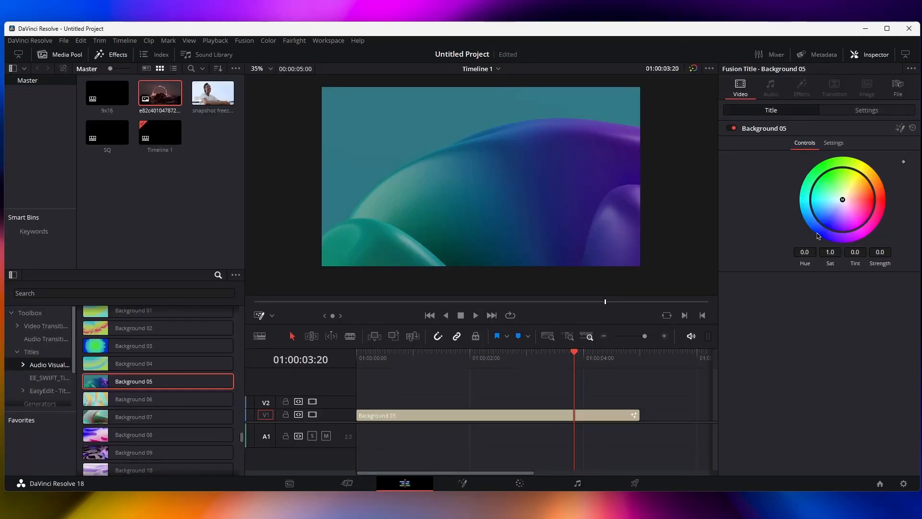
{"action": "left_click_drag", "start_coordinate": [819, 235], "coordinate": [884, 208]}
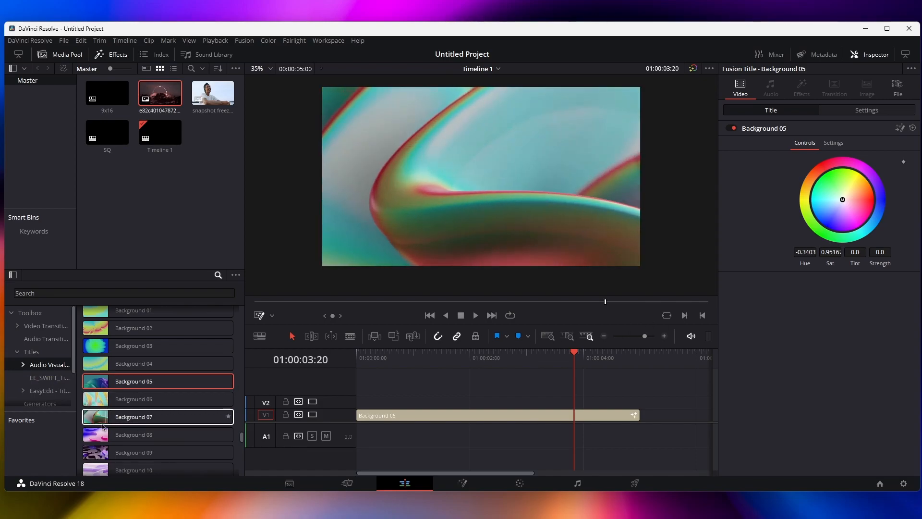
Step: Browse the Background titles, replace the clip on track V1 with Background 28 and preview its motion
{"action": "scroll", "coordinate": [116, 437], "scroll_direction": "down", "scroll_amount": 1}
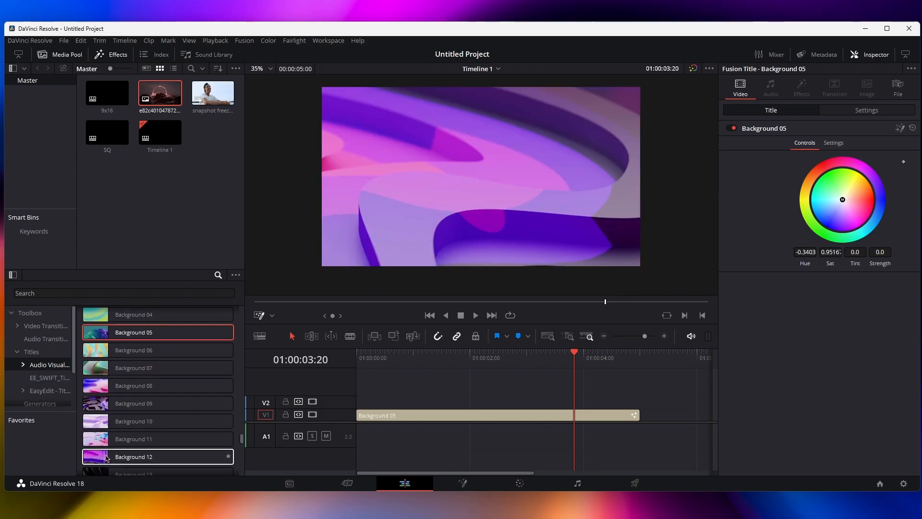
{"action": "scroll", "coordinate": [93, 446], "scroll_direction": "down", "scroll_amount": 1}
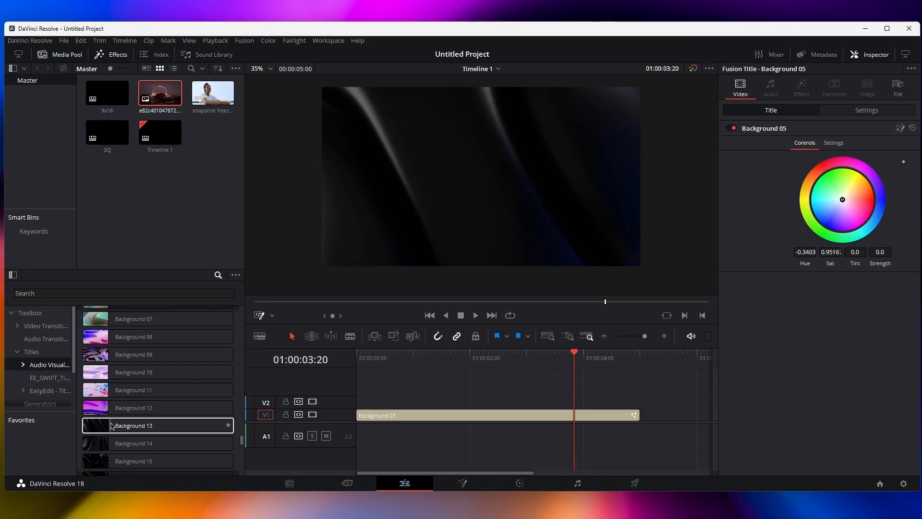
{"action": "scroll", "coordinate": [90, 428], "scroll_direction": "down", "scroll_amount": 1}
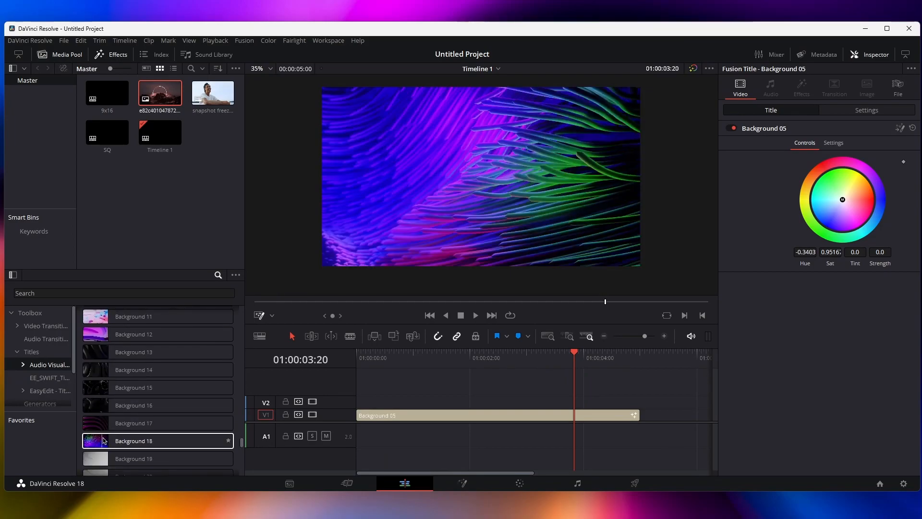
{"action": "scroll", "coordinate": [127, 440], "scroll_direction": "down", "scroll_amount": 1}
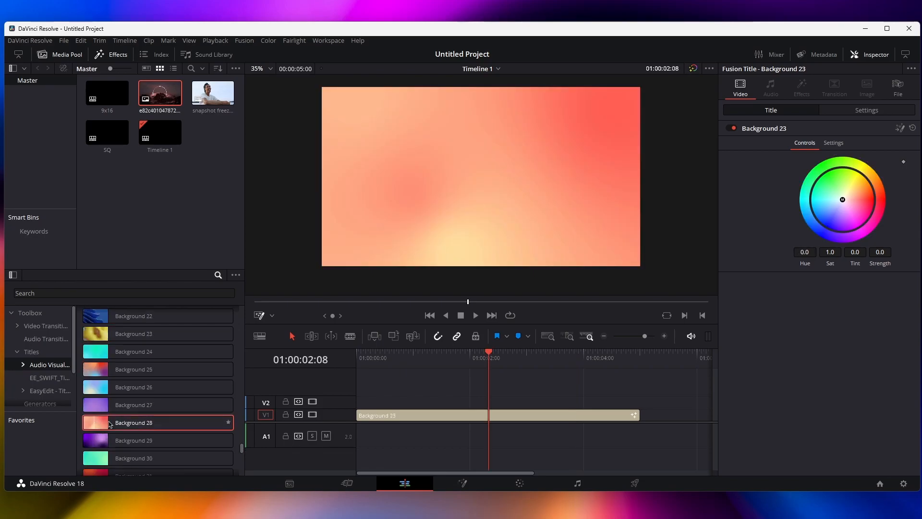
{"action": "left_click_drag", "start_coordinate": [99, 424], "coordinate": [368, 414]}
{"action": "left_click", "coordinate": [383, 355]}
{"action": "left_click_drag", "start_coordinate": [384, 356], "coordinate": [576, 360]}
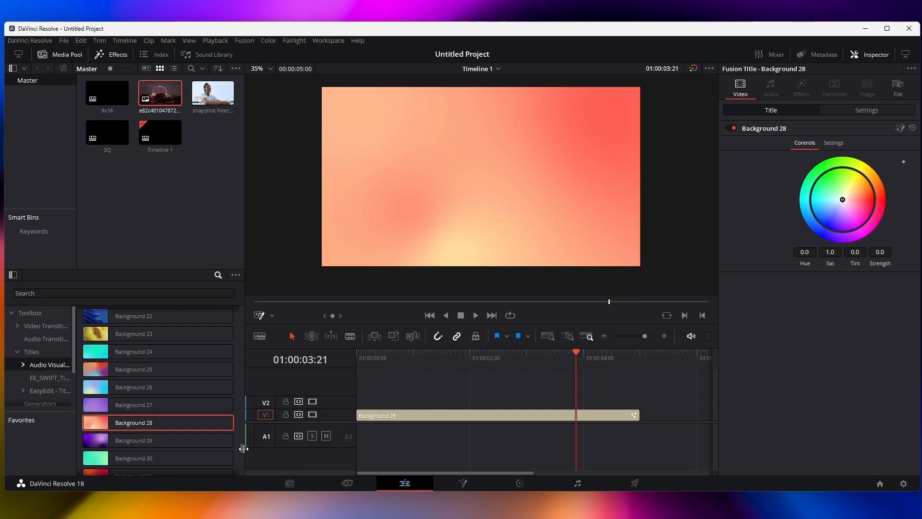
Step: Try Typography 25 on track V2 above Background 28, preview it and delete the title clip
{"action": "scroll", "coordinate": [243, 435], "scroll_direction": "down", "scroll_amount": 10}
{"action": "left_click_drag", "start_coordinate": [122, 395], "coordinate": [359, 401]}
{"action": "left_click", "coordinate": [416, 356]}
{"action": "left_click_drag", "start_coordinate": [417, 357], "coordinate": [511, 363]}
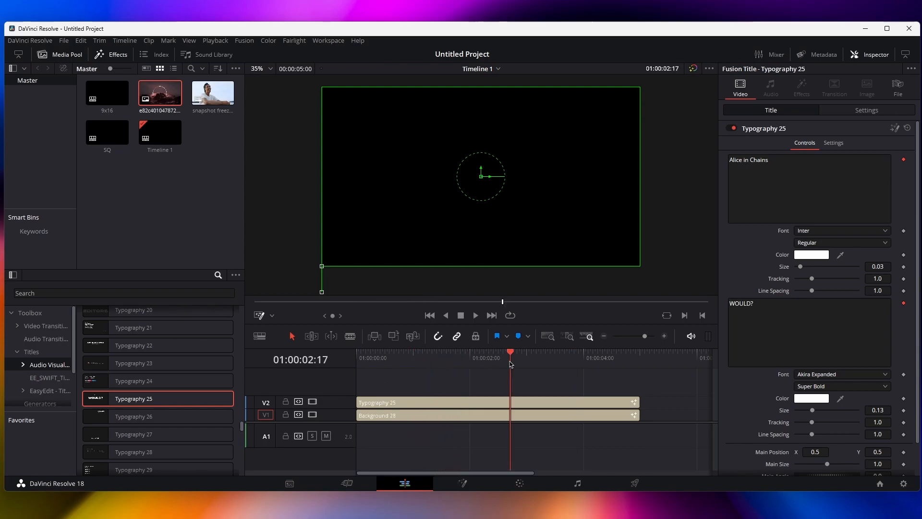
{"action": "left_click", "coordinate": [368, 406]}
{"action": "key", "text": "Delete"}
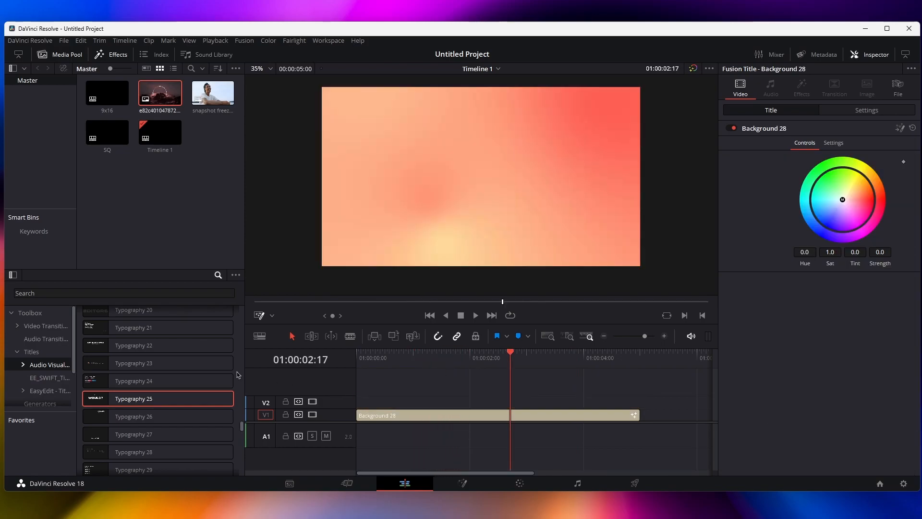
Step: Place Typography 30 on track V2 above Background 28 and preview the title animation
{"action": "scroll", "coordinate": [127, 418], "scroll_direction": "down", "scroll_amount": 2}
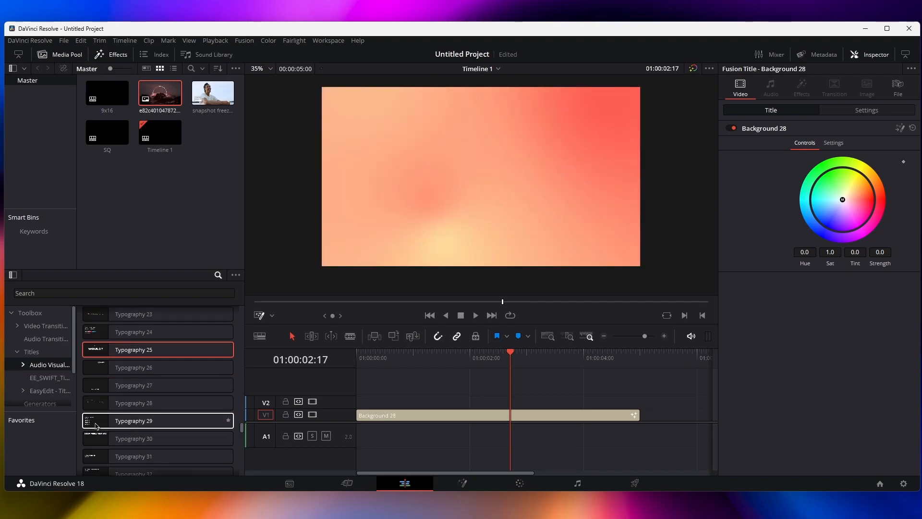
{"action": "left_click_drag", "start_coordinate": [106, 435], "coordinate": [361, 402]}
{"action": "left_click_drag", "start_coordinate": [409, 358], "coordinate": [529, 373]}
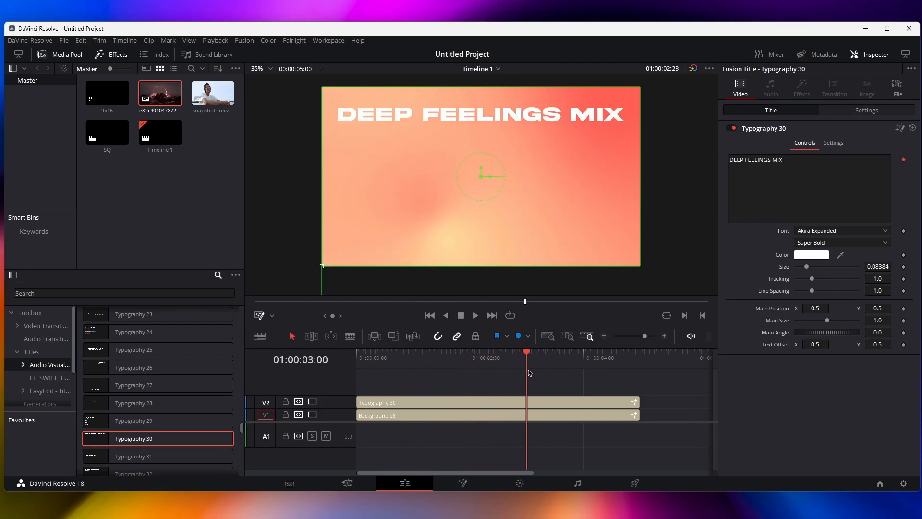
Step: Find Element 08 among the titles, place it on new track V3 above Typography 30 and preview it
{"action": "left_click_drag", "start_coordinate": [241, 427], "coordinate": [241, 431]}
{"action": "scroll", "coordinate": [242, 431], "scroll_direction": "down", "scroll_amount": 12}
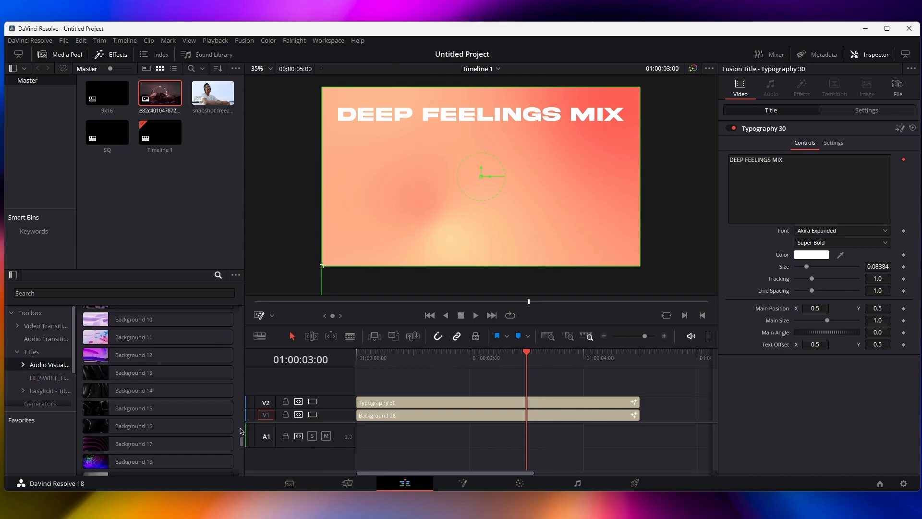
{"action": "scroll", "coordinate": [242, 431], "scroll_direction": "down", "scroll_amount": 8}
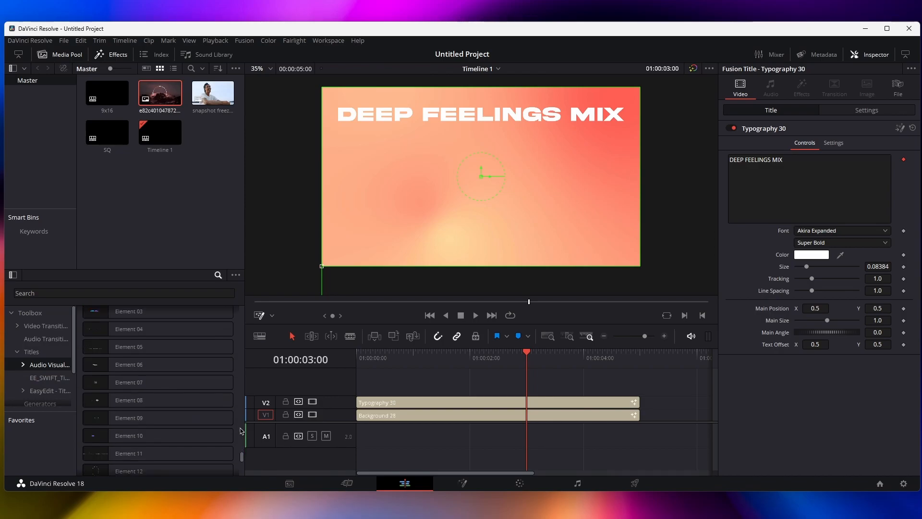
{"action": "left_click_drag", "start_coordinate": [90, 400], "coordinate": [365, 389]}
{"action": "left_click_drag", "start_coordinate": [469, 359], "coordinate": [487, 362]}
Step: Recolor Element 08's gradient with a purple middle stop and a cyan end stop at red 0.117797 and green 1.811
{"action": "left_click", "coordinate": [493, 388]}
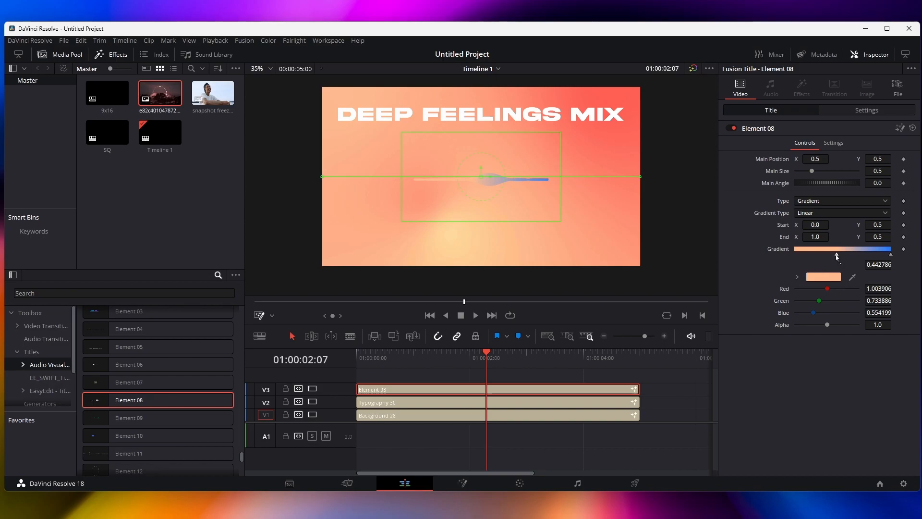
{"action": "left_click_drag", "start_coordinate": [828, 289], "coordinate": [855, 303]}
{"action": "left_click", "coordinate": [891, 256]}
Step: Place Element 15 on new track V4 above the Element 08 clip
{"action": "scroll", "coordinate": [216, 426], "scroll_direction": "down", "scroll_amount": 1}
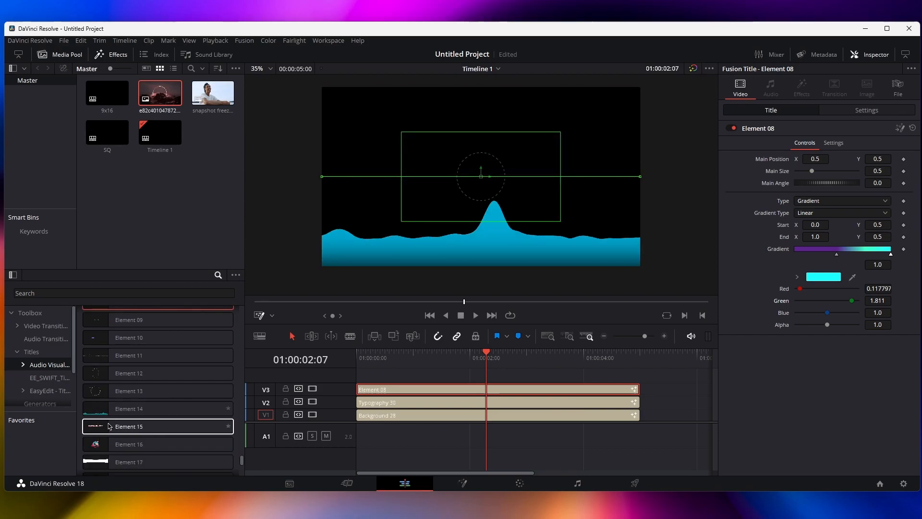
{"action": "left_click_drag", "start_coordinate": [156, 425], "coordinate": [368, 377]}
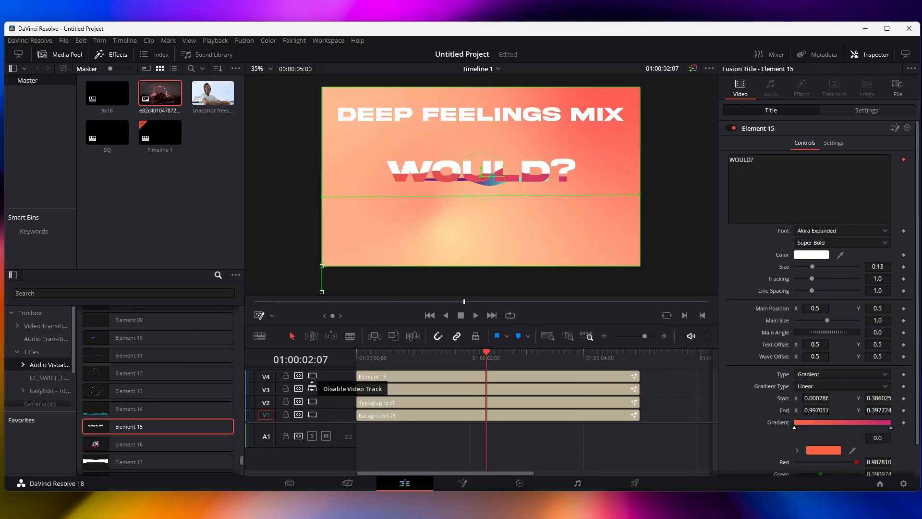